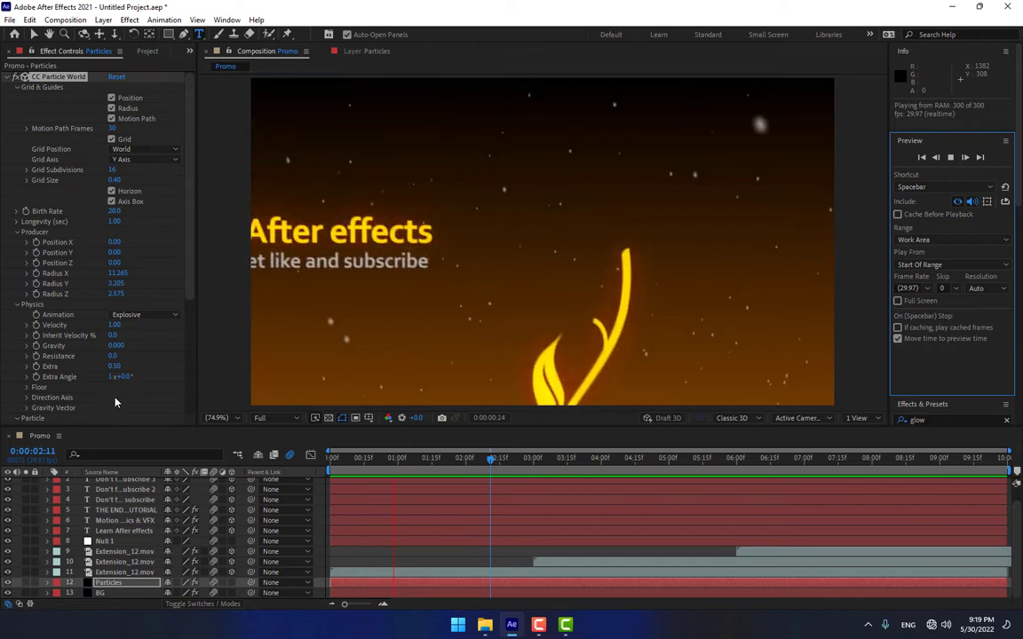
{"action": "left_click_drag", "start_coordinate": [198, 426], "coordinate": [120, 566]}
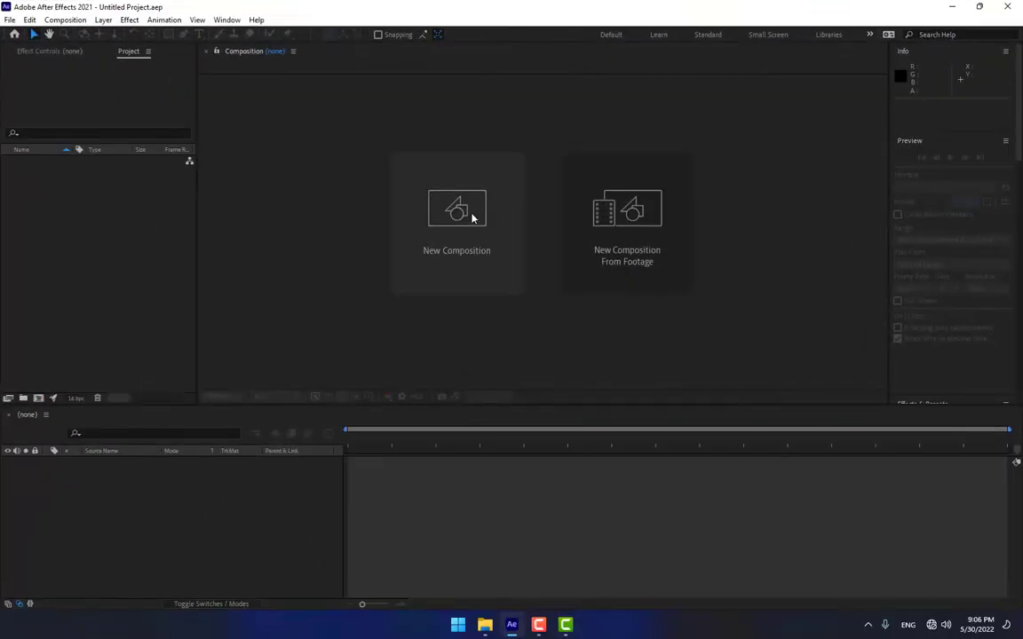
Create a new composition named Promo with a duration of 10 seconds.
{"action": "left_click", "coordinate": [458, 238]}
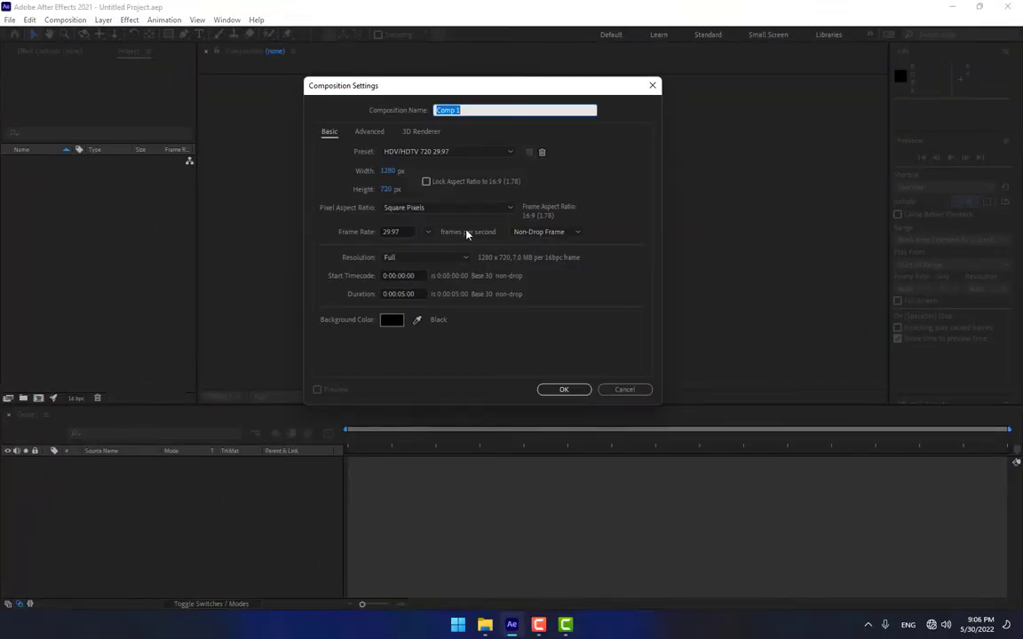
{"action": "type", "text": "Promo"}
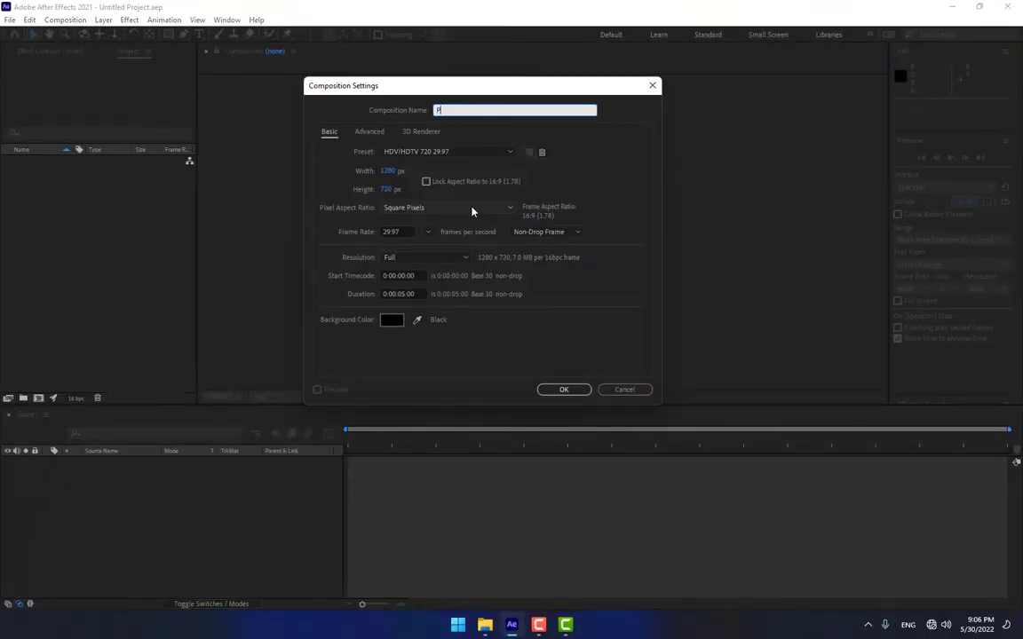
{"action": "double_click", "coordinate": [403, 294]}
{"action": "type", "text": "10"}
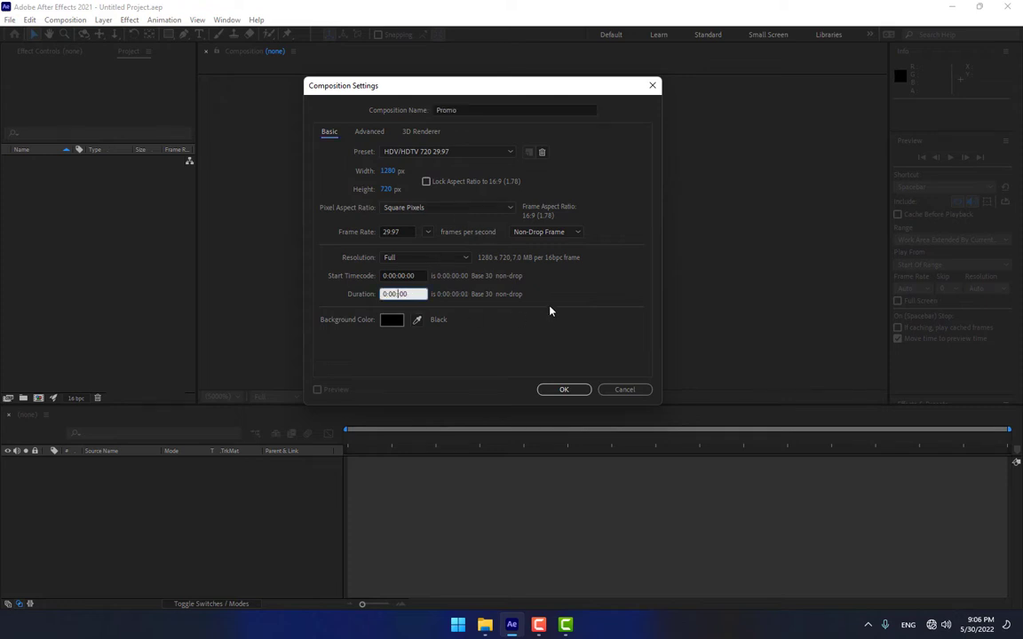
{"action": "left_click", "coordinate": [569, 391]}
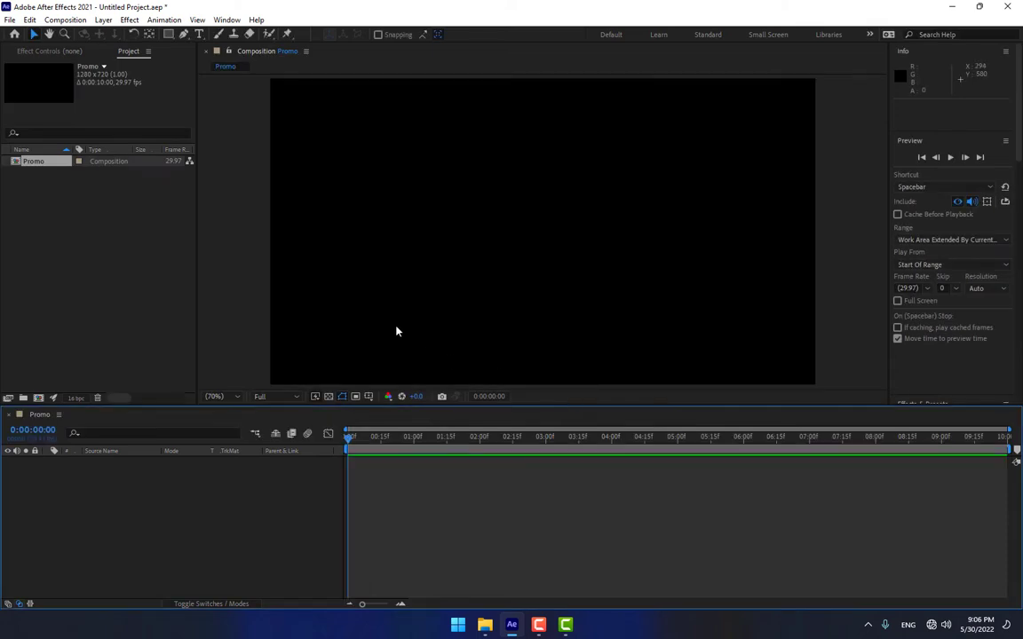
Add a black solid layer named BG to the composition.
{"action": "key", "text": "ctrl+y"}
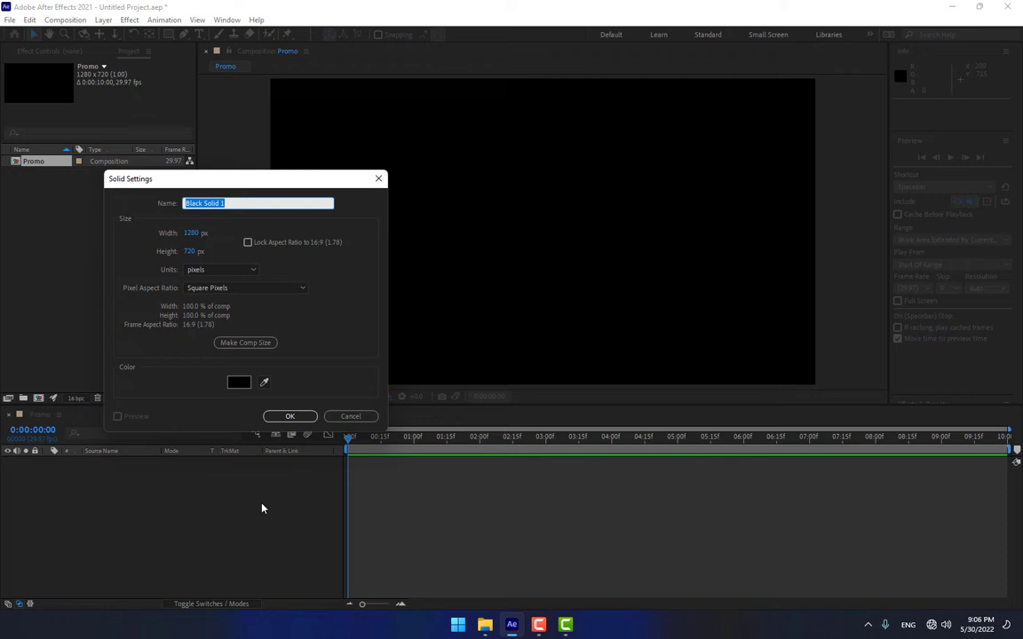
{"action": "type", "text": "BG"}
{"action": "left_click", "coordinate": [275, 417]}
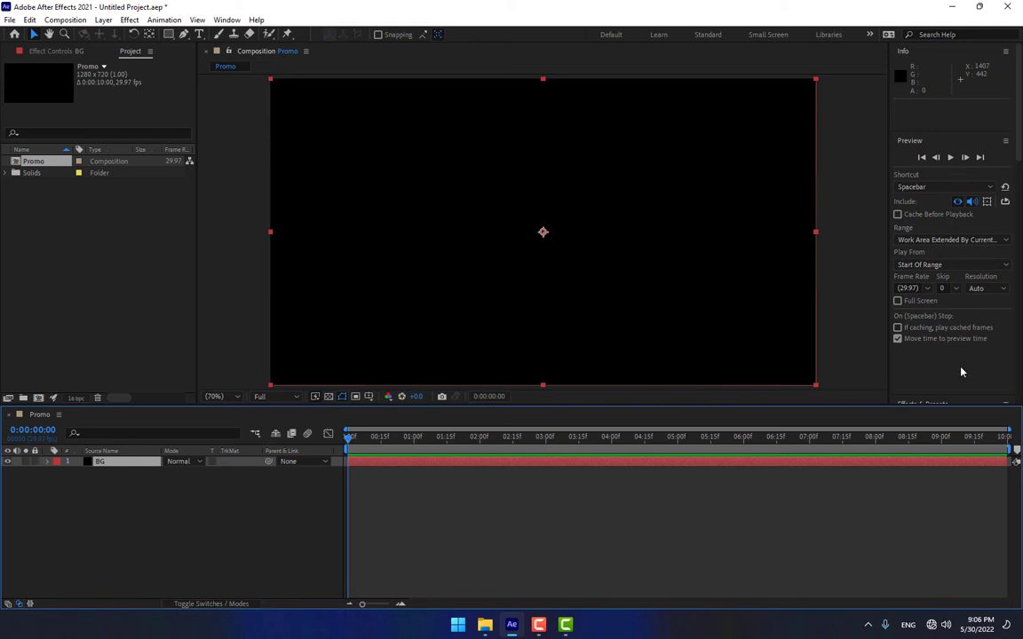
Find the Gradient Ramp effect by searching for "ramp" and apply it to the BG layer.
{"action": "scroll", "coordinate": [971, 370], "scroll_direction": "down", "scroll_amount": 3}
{"action": "left_click", "coordinate": [953, 275]}
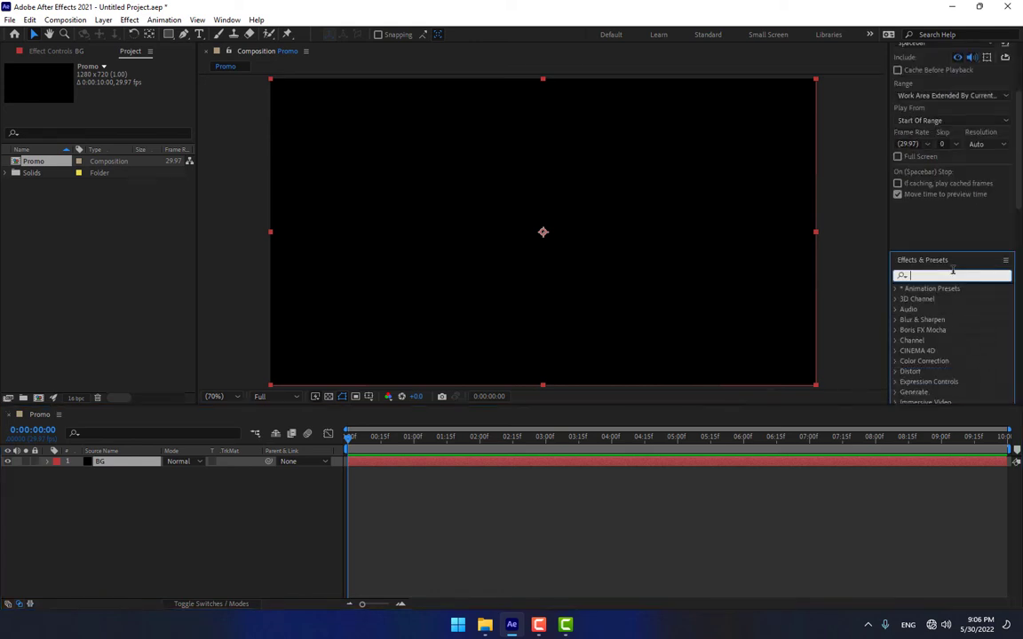
{"action": "type", "text": "ramp"}
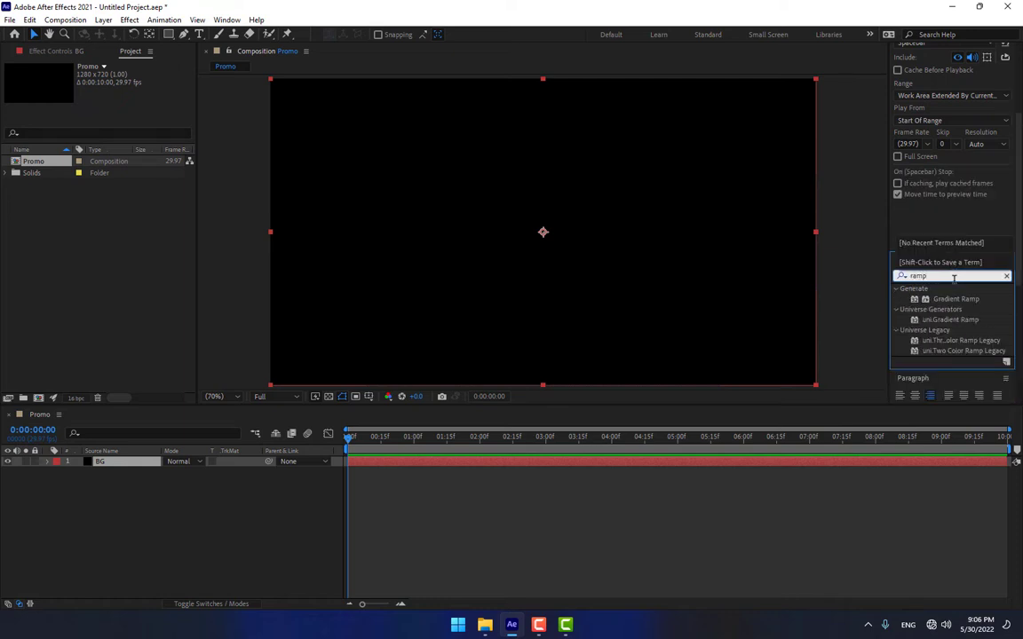
{"action": "double_click", "coordinate": [956, 300]}
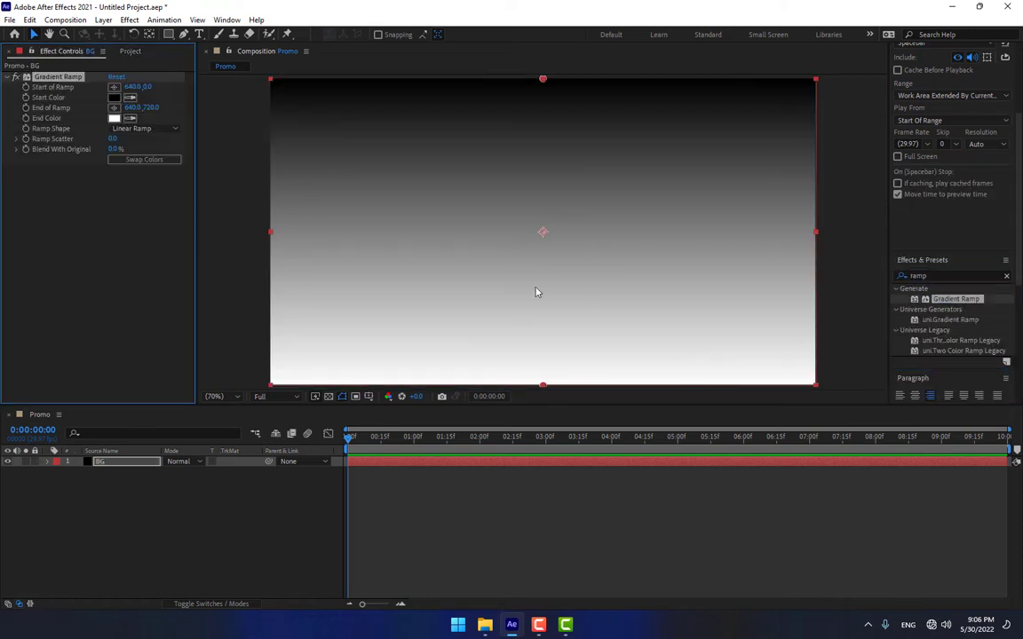
Set the Gradient Ramp's start color to bright orange, FF5400.
{"action": "left_click", "coordinate": [114, 97]}
{"action": "left_click", "coordinate": [383, 506]}
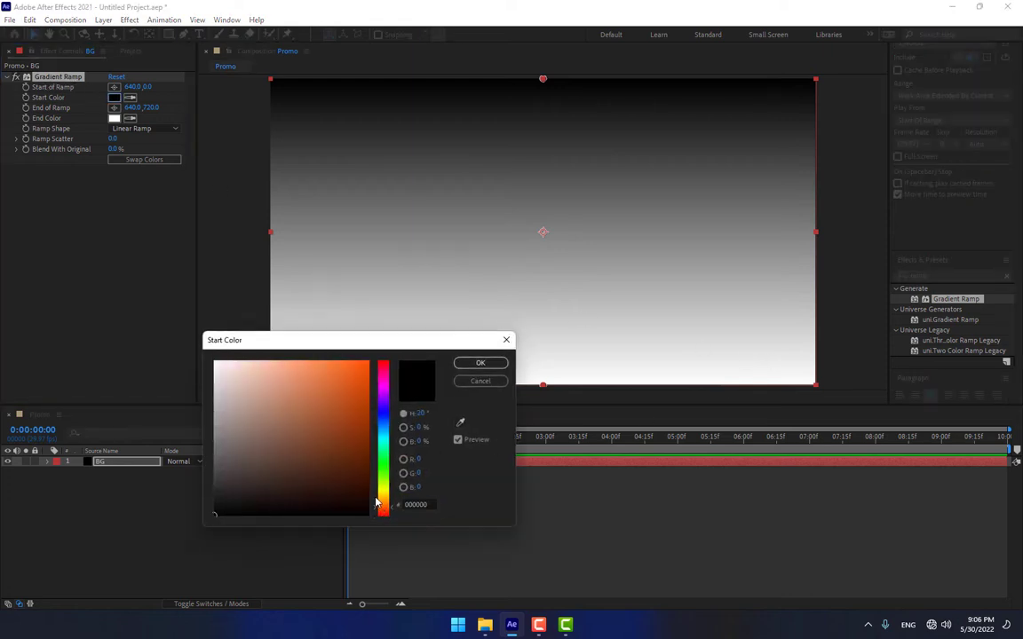
{"action": "left_click_drag", "start_coordinate": [350, 411], "coordinate": [393, 325]}
{"action": "left_click", "coordinate": [486, 364]}
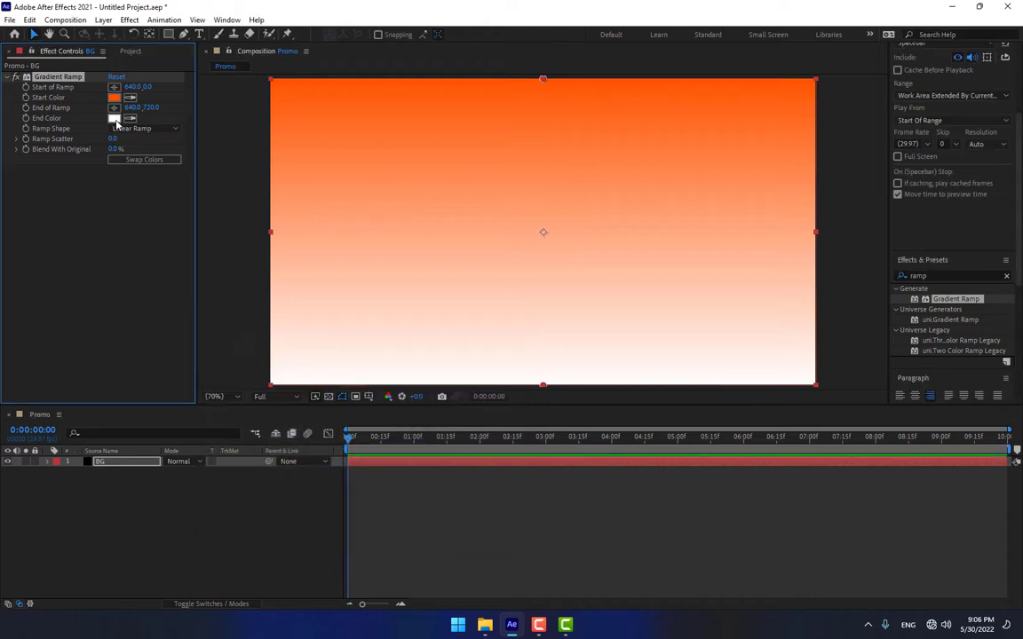
Set the Gradient Ramp's end color to black, 000000.
{"action": "left_click", "coordinate": [115, 119]}
{"action": "left_click", "coordinate": [385, 506]}
{"action": "mouse_move", "coordinate": [293, 422]}
{"action": "left_mouse_down"}
{"action": "mouse_move", "coordinate": [318, 465]}
{"action": "mouse_move", "coordinate": [293, 519]}
{"action": "left_mouse_up"}
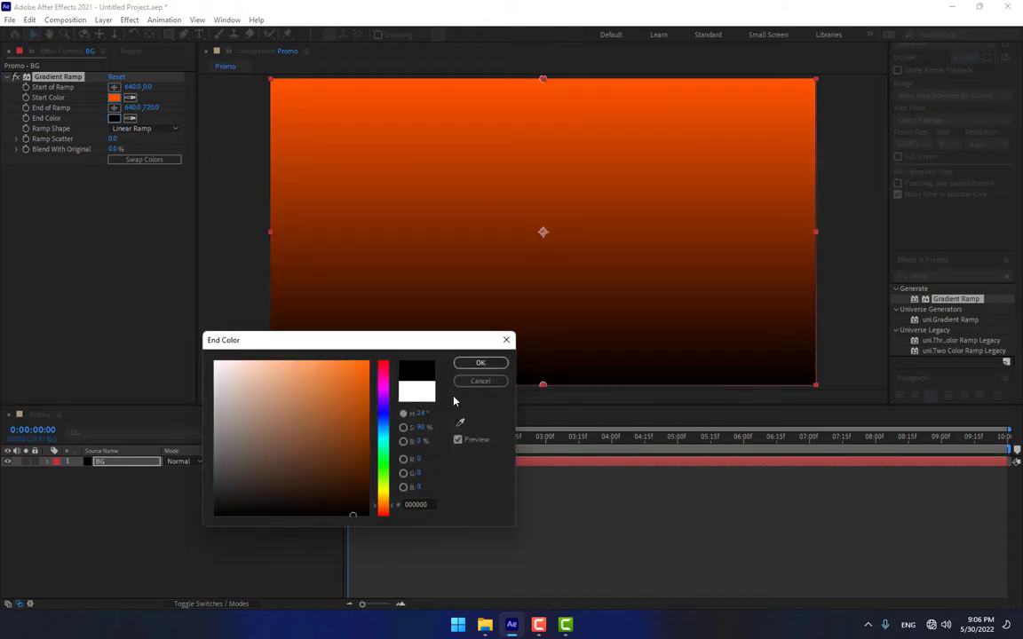
{"action": "left_click", "coordinate": [480, 363]}
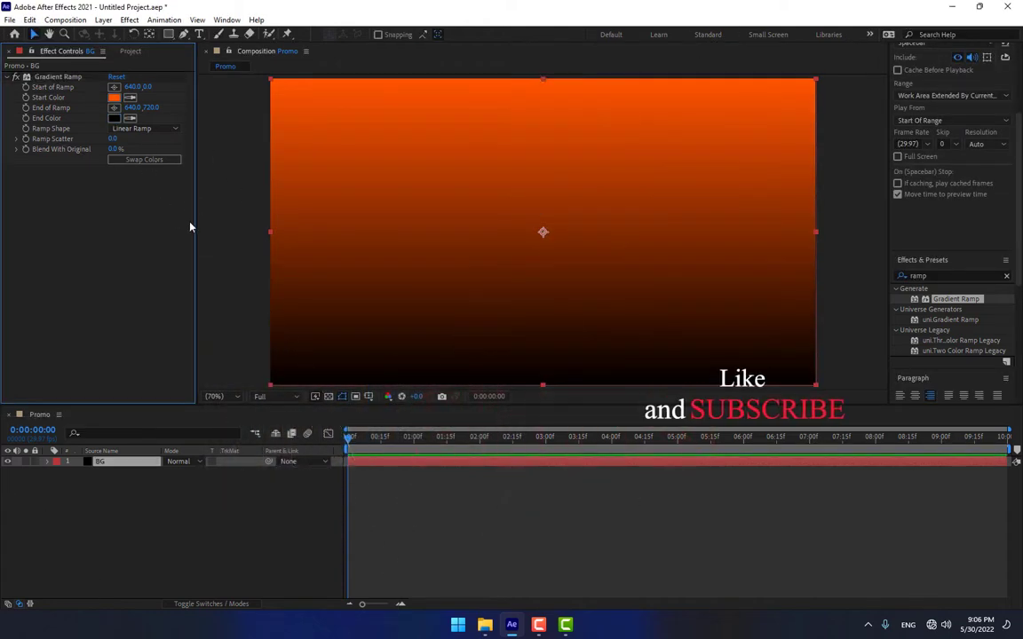
Swap the Gradient Ramp's two colors and shift the end color to a lighter orange, FF7E00.
{"action": "left_click", "coordinate": [144, 159]}
{"action": "left_click", "coordinate": [115, 119]}
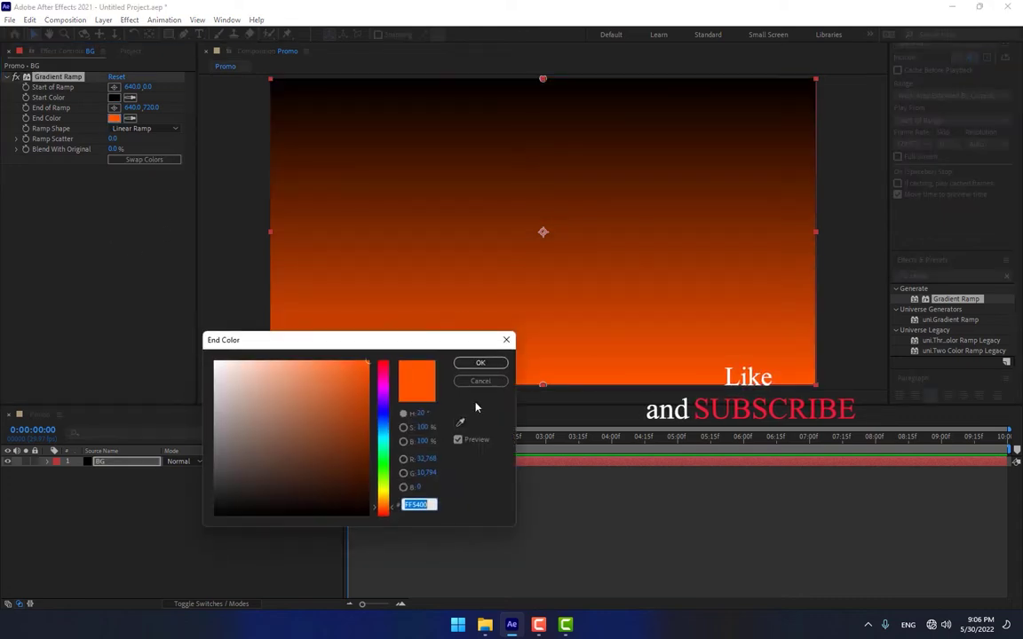
{"action": "left_click_drag", "start_coordinate": [385, 509], "coordinate": [382, 504]}
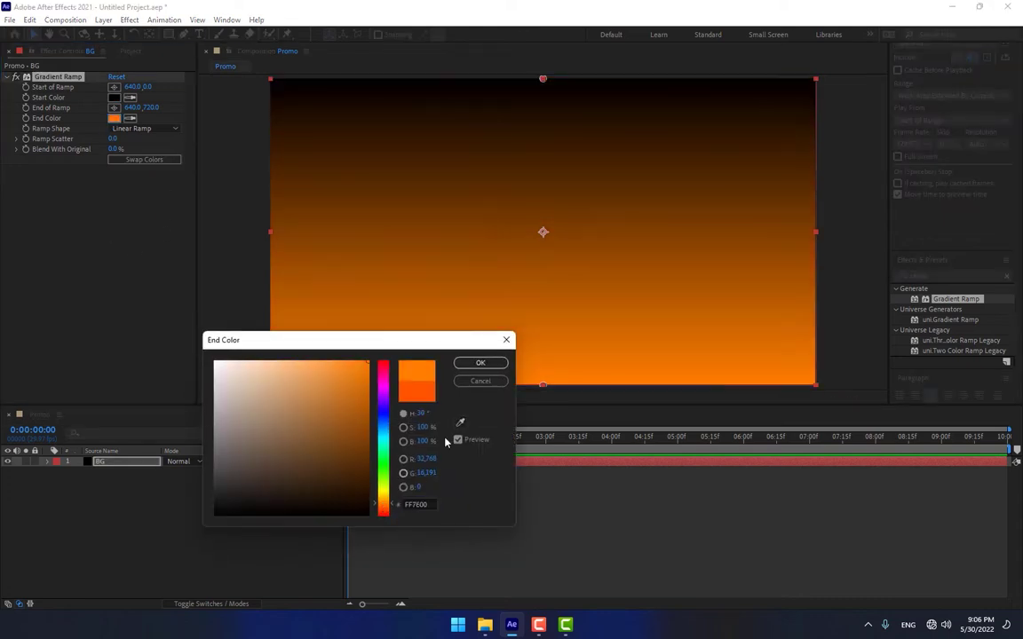
{"action": "left_click", "coordinate": [481, 363]}
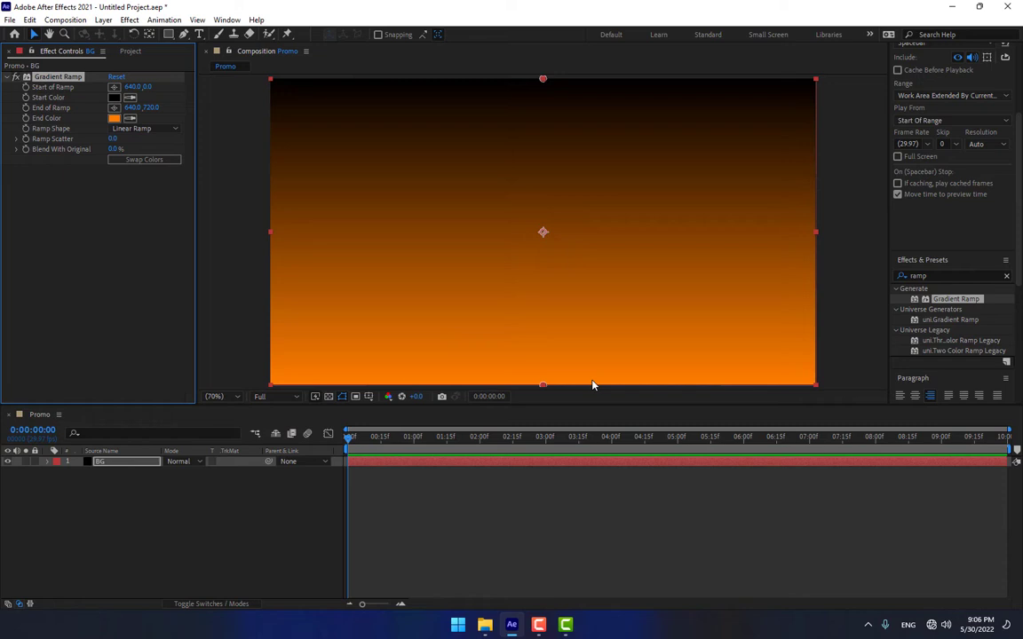
Darken the Gradient Ramp's end color to brown, 713A00.
{"action": "key", "text": "comma"}
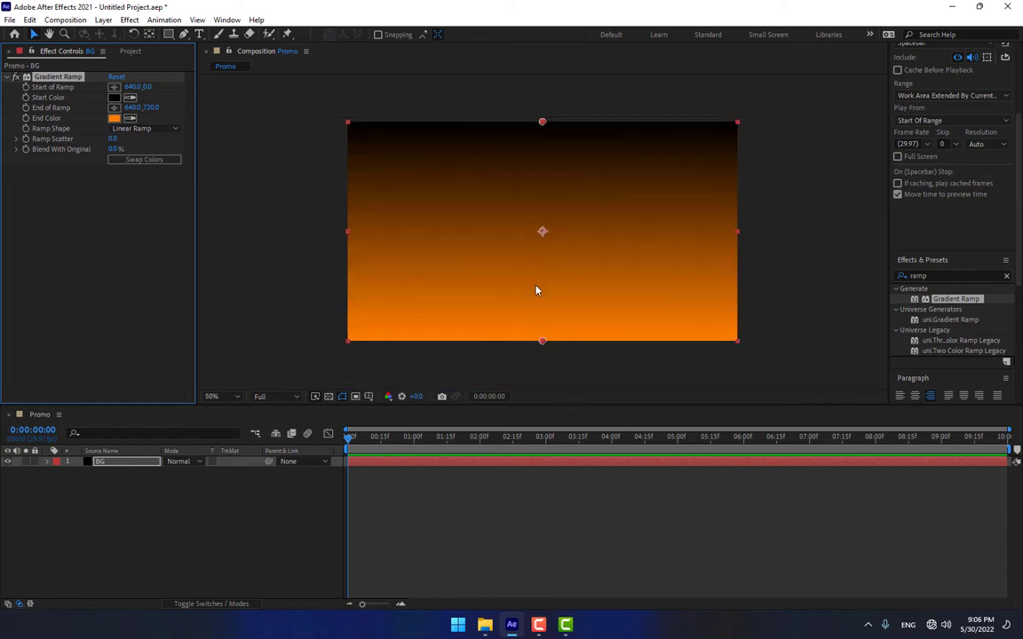
{"action": "left_click", "coordinate": [115, 119]}
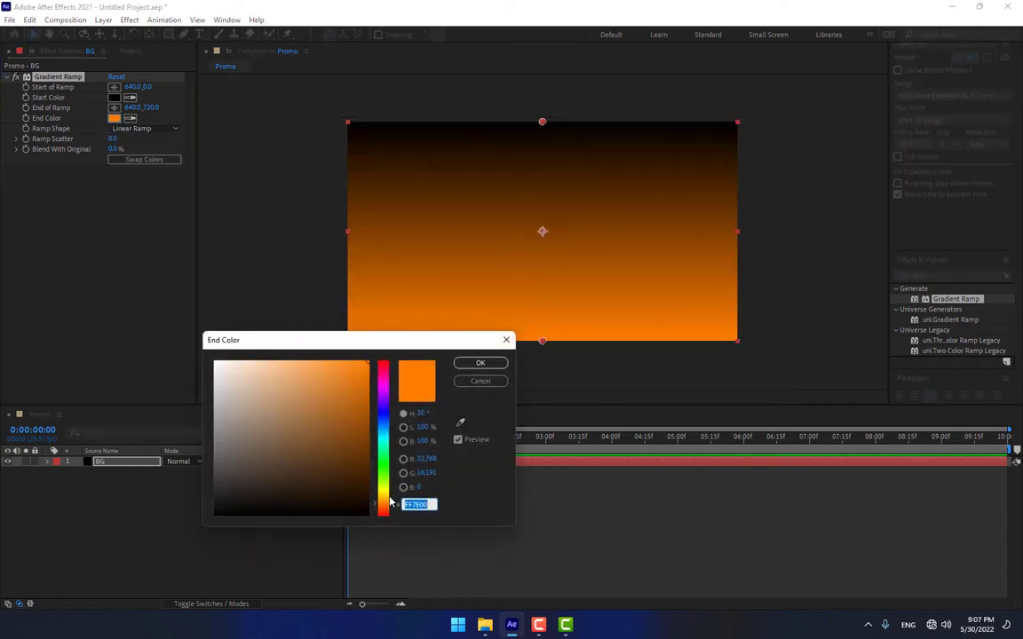
{"action": "left_click", "coordinate": [369, 446]}
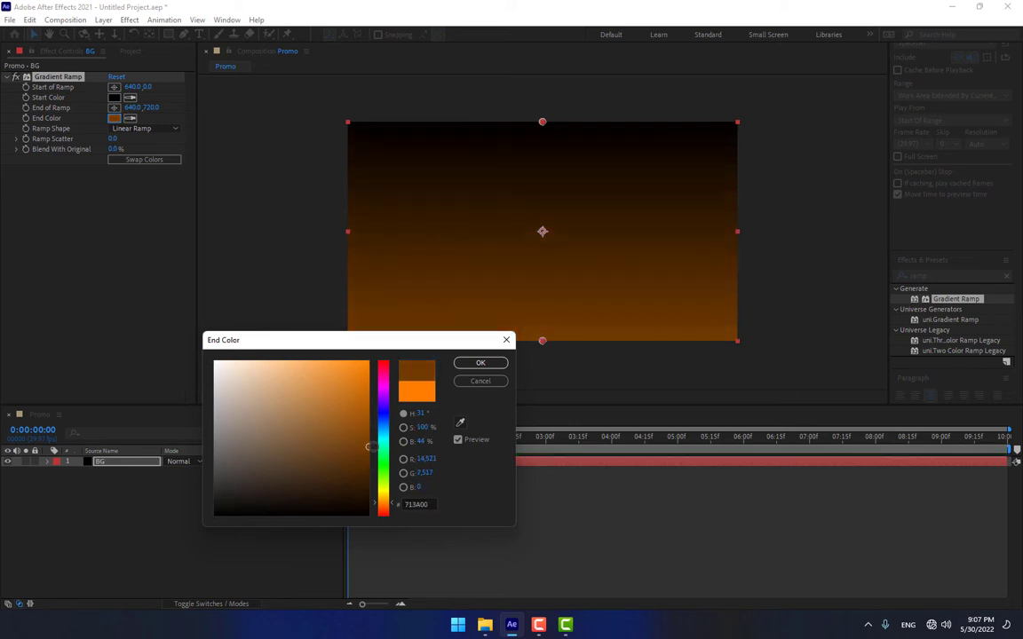
{"action": "left_click", "coordinate": [481, 363]}
Add a second full-size solid layer named Particles above the BG layer.
{"action": "left_click", "coordinate": [234, 546]}
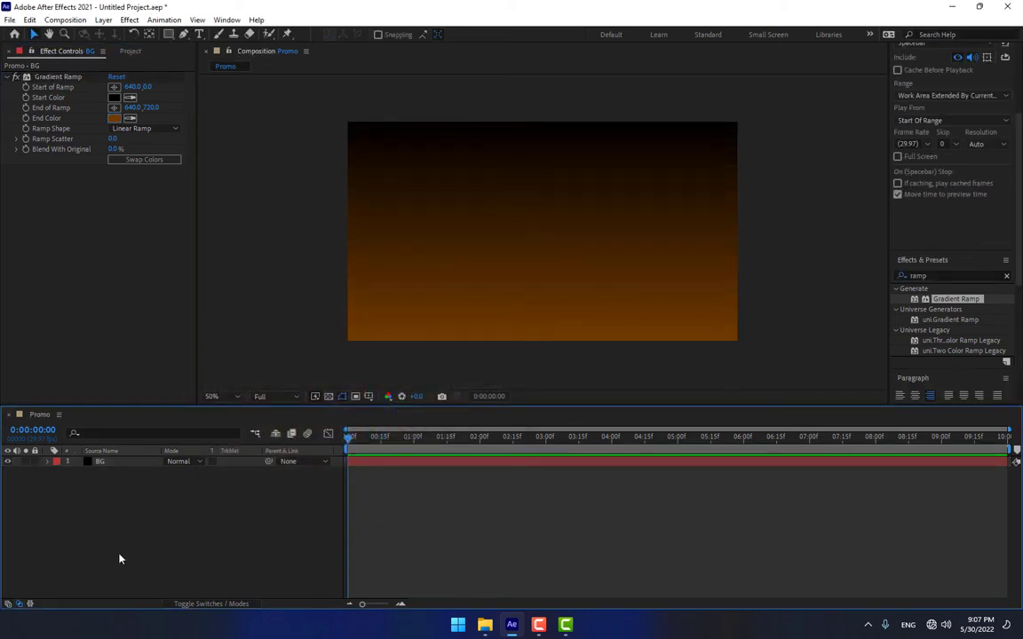
{"action": "right_click", "coordinate": [148, 558]}
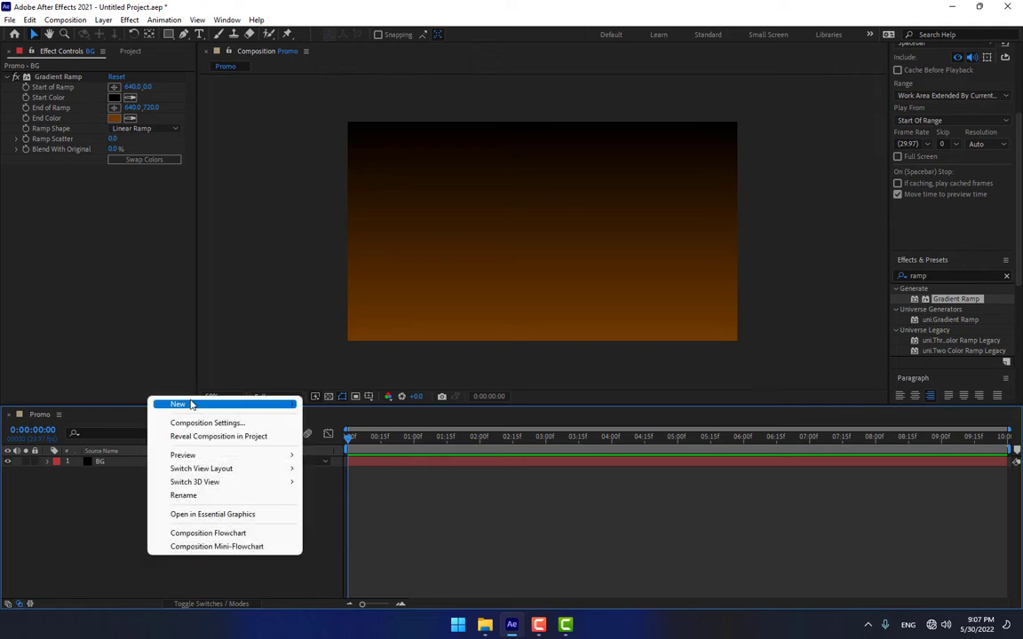
{"action": "mouse_move", "coordinate": [255, 413]}
{"action": "left_click", "coordinate": [347, 437]}
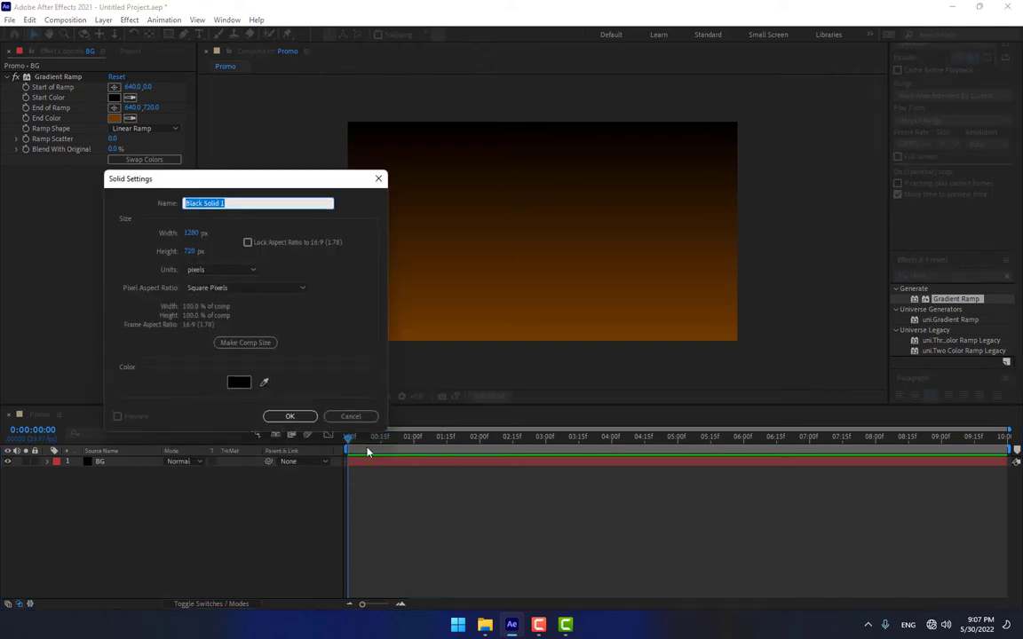
{"action": "type", "text": "Particles"}
{"action": "key", "text": "Return"}
Search the effects for "cc part" and apply CC Particle World to the Particles layer.
{"action": "left_click", "coordinate": [955, 275]}
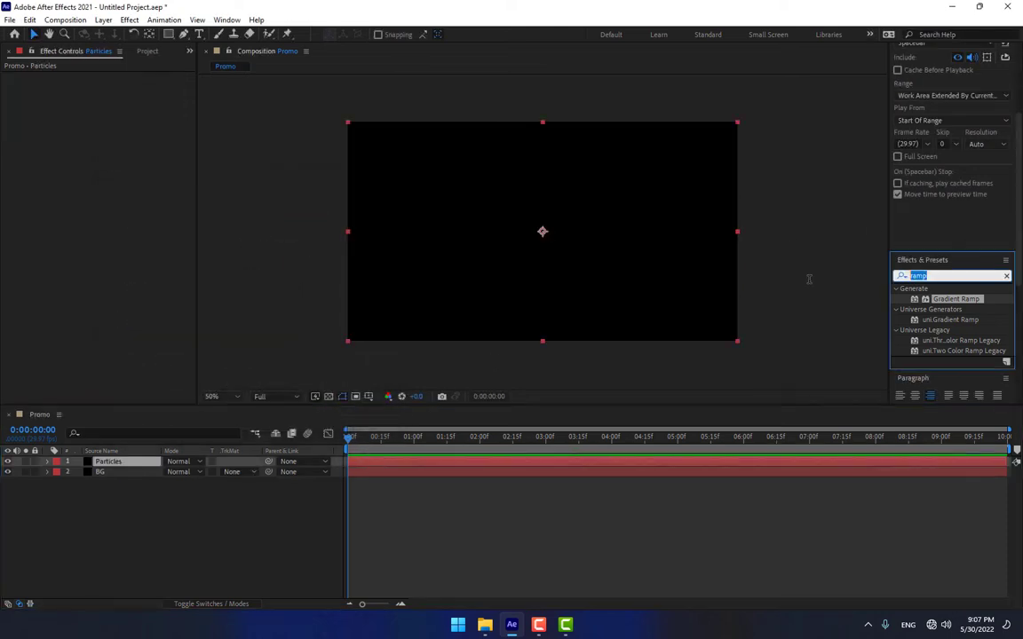
{"action": "type", "text": "cc part"}
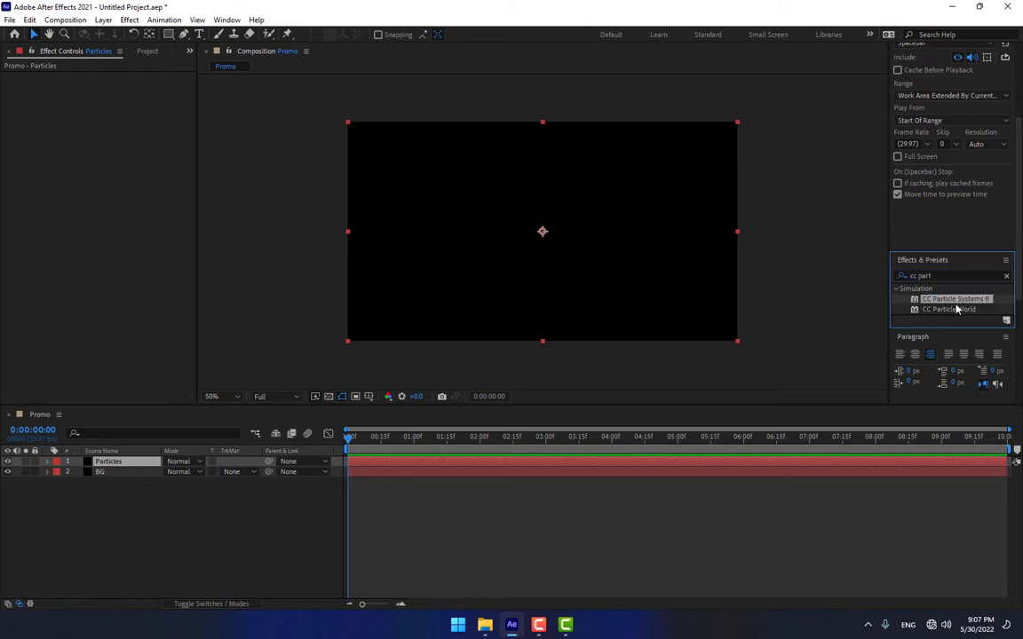
{"action": "left_click_drag", "start_coordinate": [949, 309], "coordinate": [534, 297]}
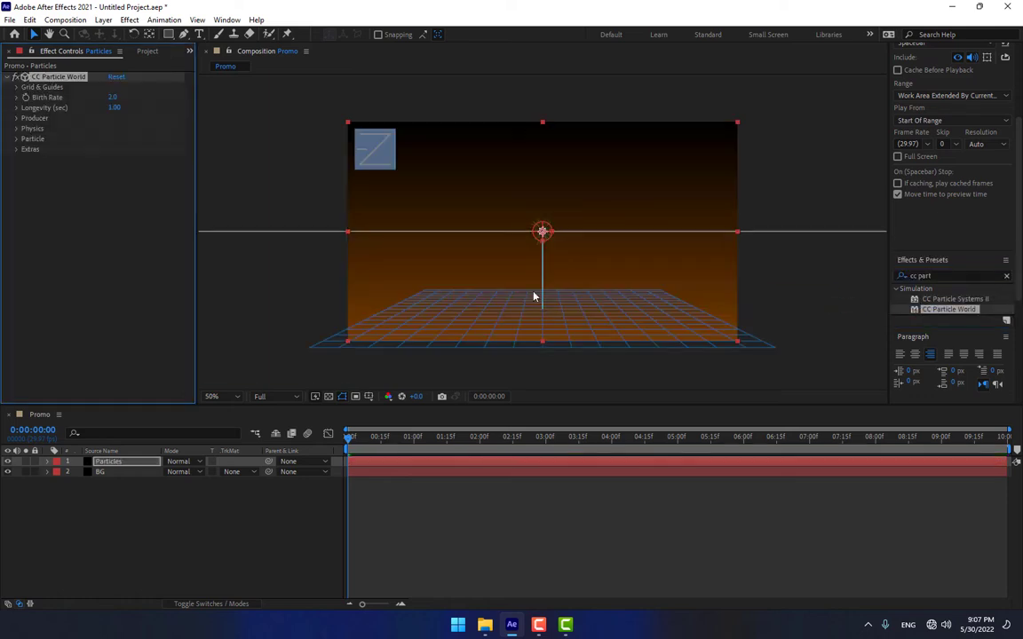
Set the CC Particle World grid position to World.
{"action": "left_click", "coordinate": [15, 88]}
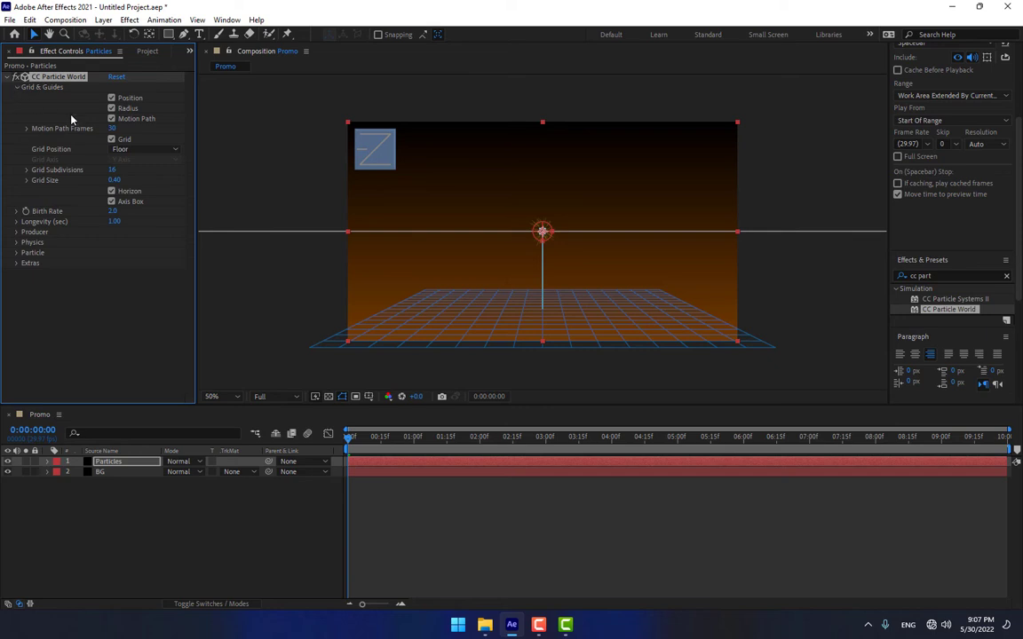
{"action": "left_click", "coordinate": [152, 150]}
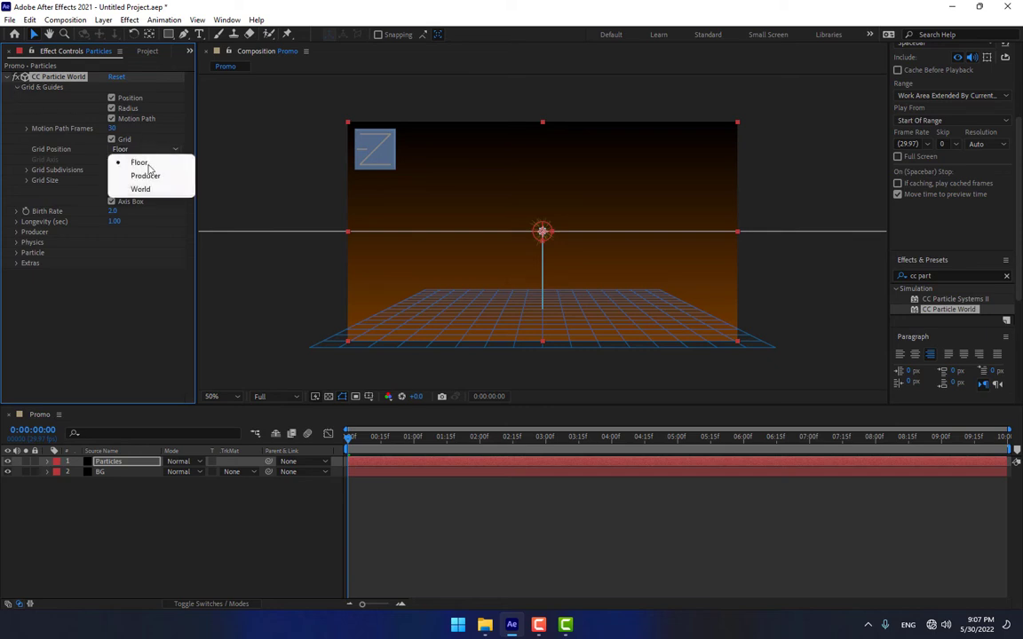
{"action": "left_click", "coordinate": [139, 189]}
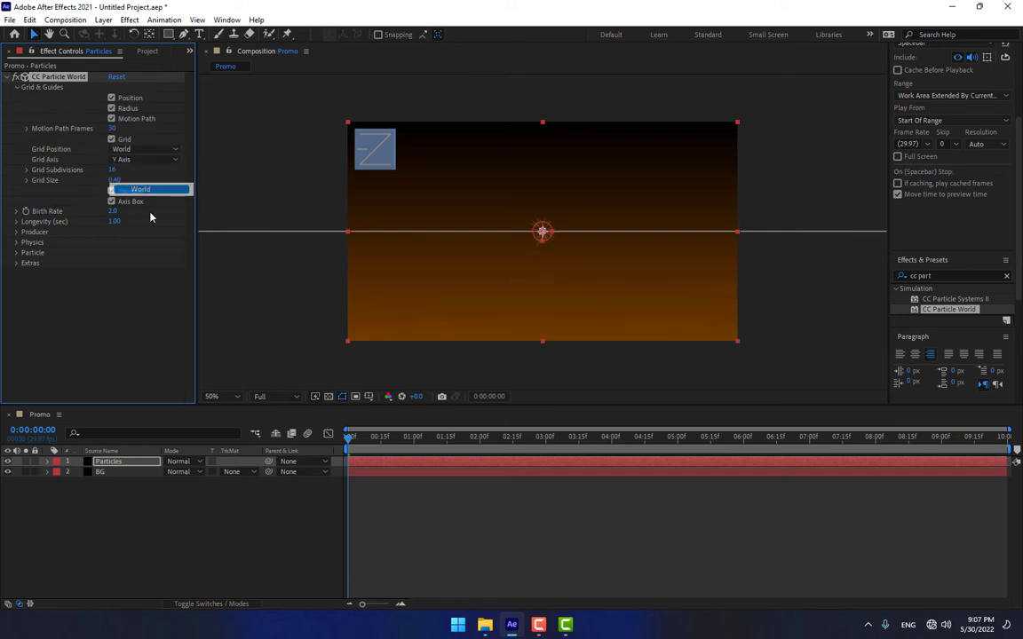
Enlarge the particle producer's radius to 0.955 in X, 0.735 in Y and 0.765 in Z.
{"action": "left_click", "coordinate": [16, 233]}
{"action": "left_click_drag", "start_coordinate": [118, 275], "coordinate": [183, 277]}
{"action": "left_click_drag", "start_coordinate": [118, 287], "coordinate": [157, 286]}
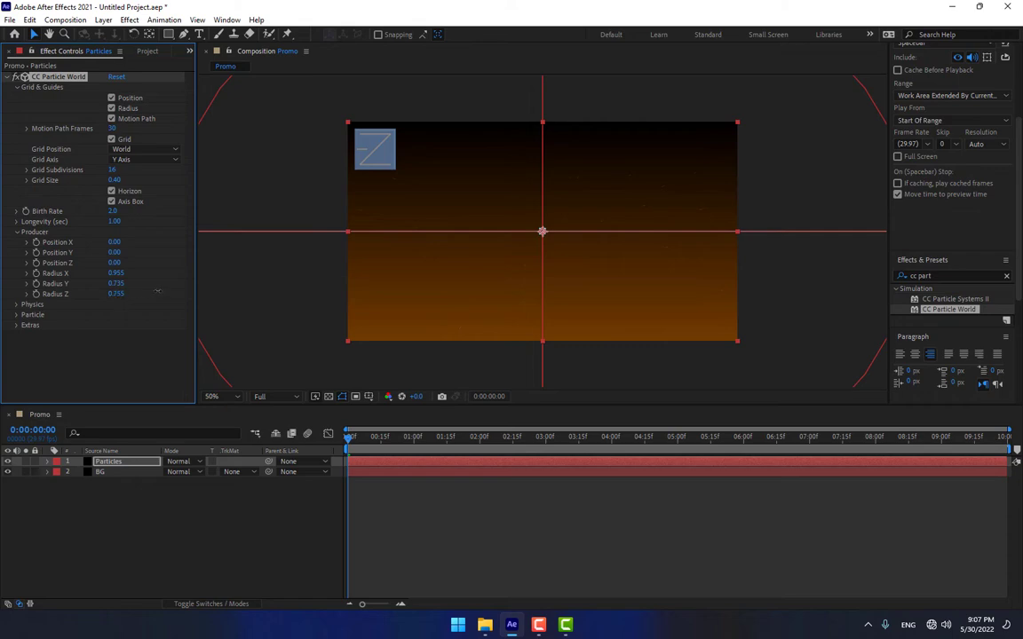
Set the particles' gravity to 0 in the physics settings and scrub the timeline to check their motion.
{"action": "left_click", "coordinate": [17, 304]}
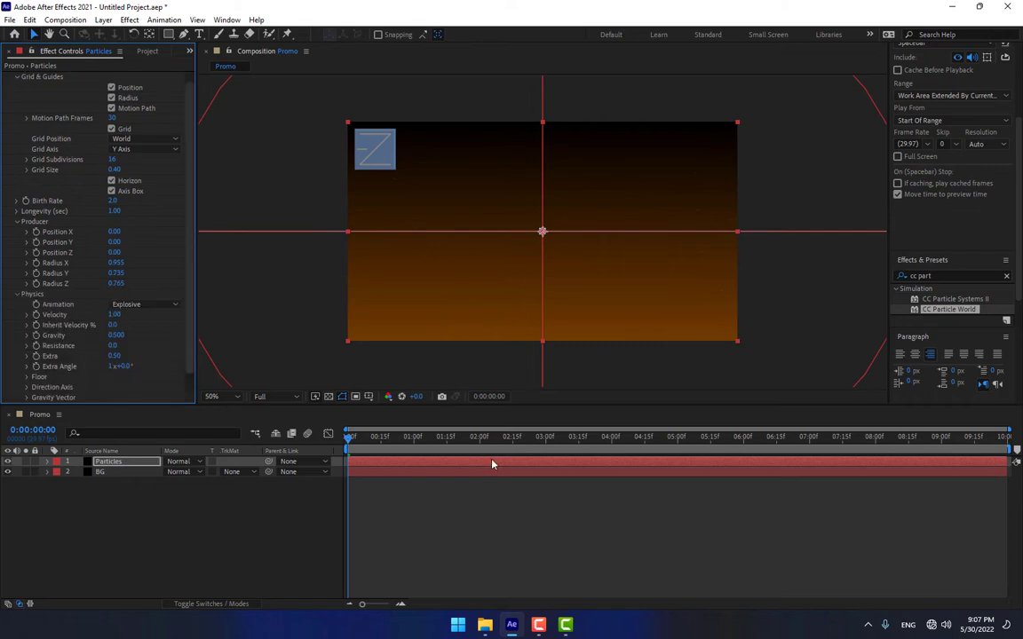
{"action": "left_click_drag", "start_coordinate": [391, 447], "coordinate": [454, 459]}
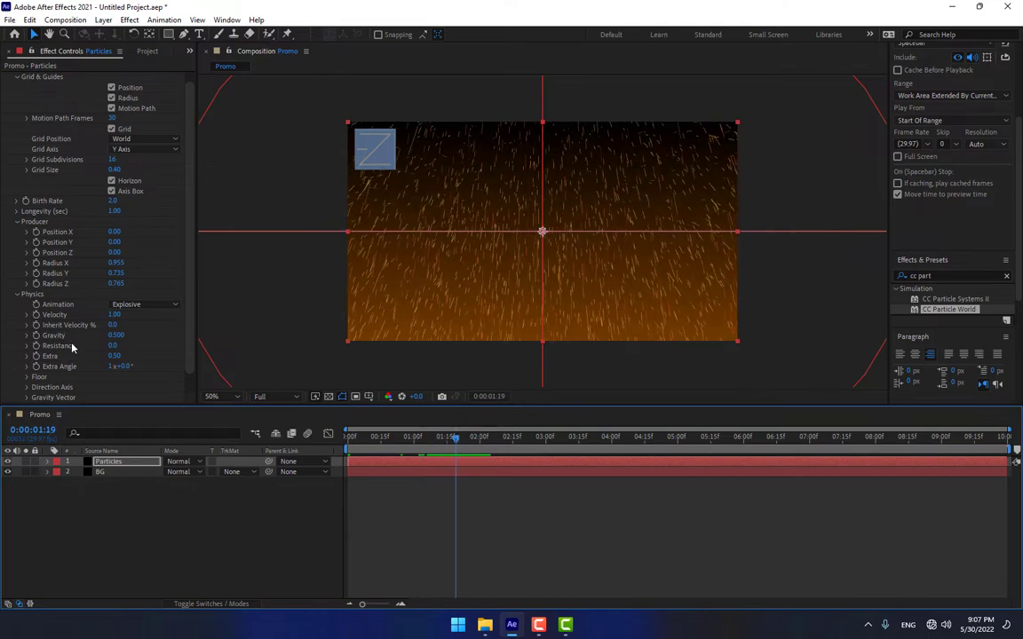
{"action": "left_click", "coordinate": [115, 336]}
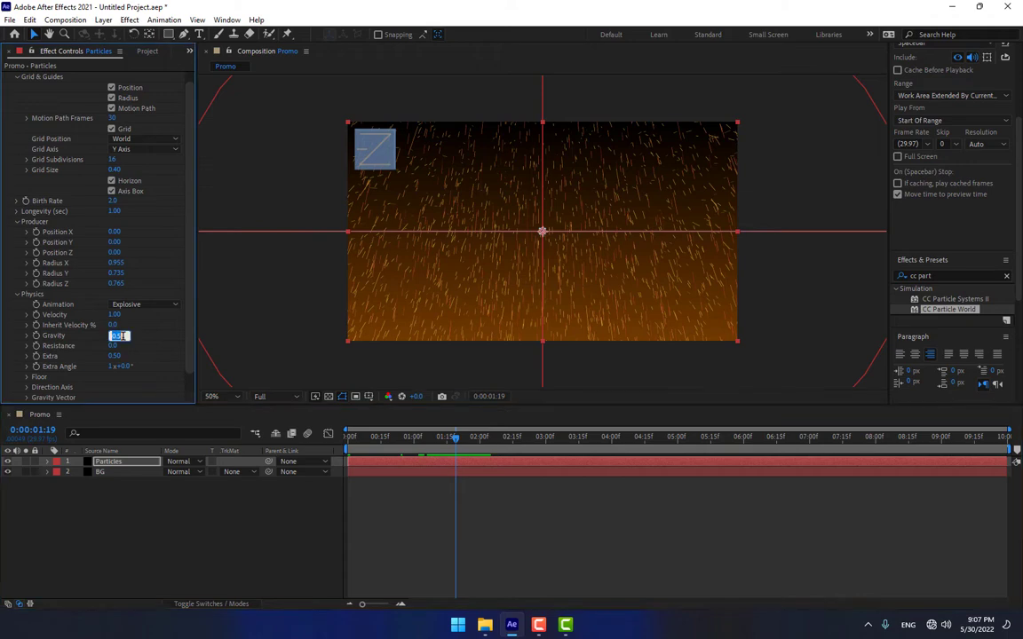
{"action": "type", "text": "0"}
{"action": "key", "text": "Return"}
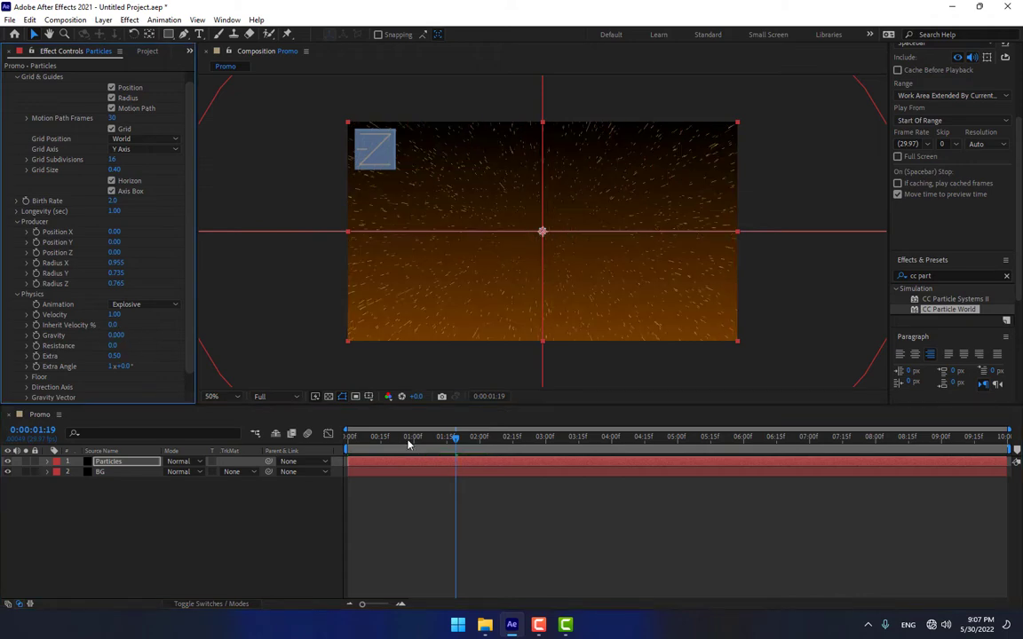
{"action": "left_click_drag", "start_coordinate": [411, 441], "coordinate": [529, 447]}
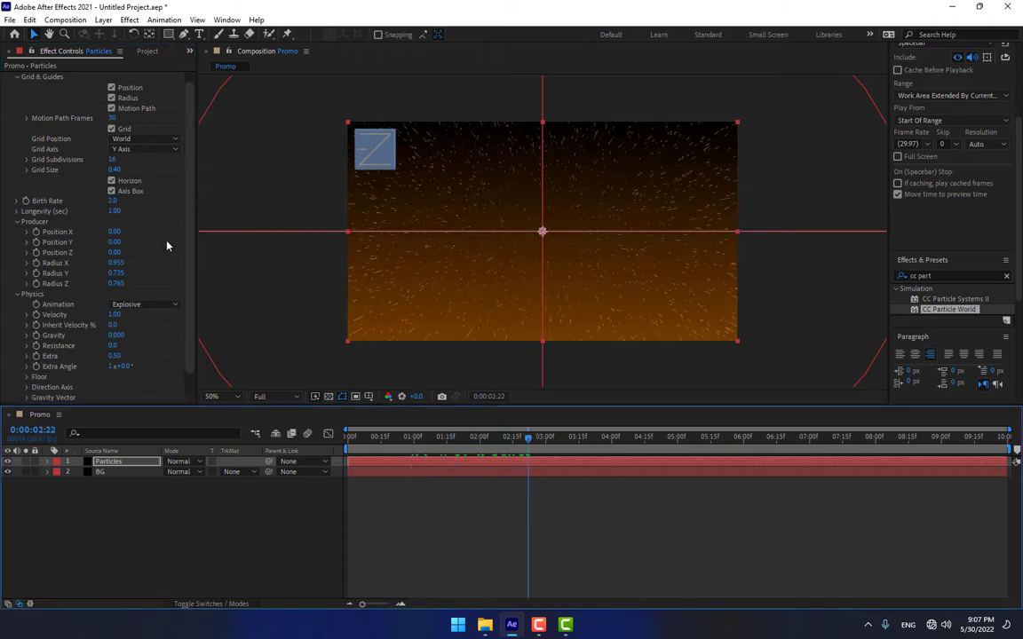
Enlarge the particle producer's radius to 1.295 in X, 1.205 in Y and 1.295 in Z.
{"action": "mouse_move", "coordinate": [116, 264]}
{"action": "left_mouse_down"}
{"action": "mouse_move", "coordinate": [169, 270]}
{"action": "mouse_move", "coordinate": [105, 278]}
{"action": "mouse_move", "coordinate": [116, 283]}
{"action": "left_mouse_up"}
{"action": "scroll", "coordinate": [396, 225], "scroll_direction": "down", "scroll_amount": 2}
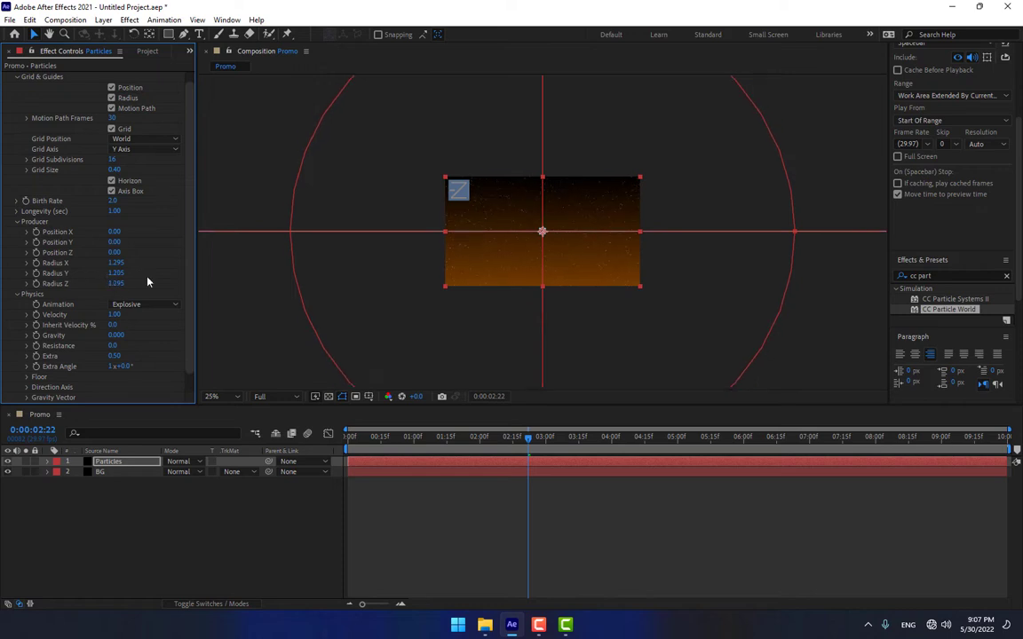
{"action": "scroll", "coordinate": [423, 228], "scroll_direction": "up", "scroll_amount": 2}
{"action": "scroll", "coordinate": [172, 347], "scroll_direction": "down", "scroll_amount": 1}
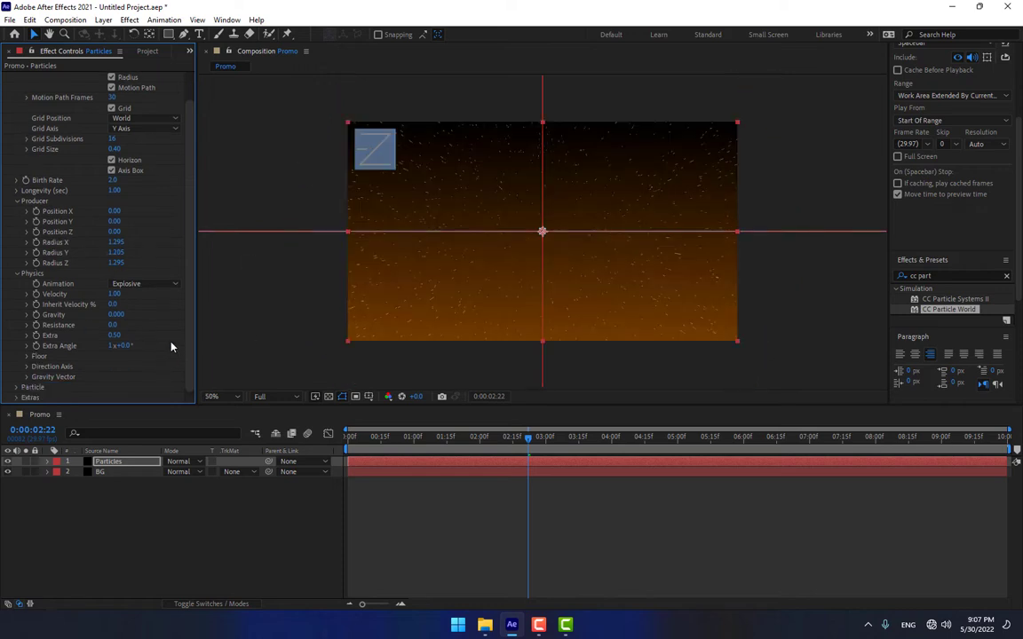
Set the CC Particle World particle type to Faded Sphere.
{"action": "left_click", "coordinate": [18, 388]}
{"action": "scroll", "coordinate": [36, 382], "scroll_direction": "down", "scroll_amount": 4}
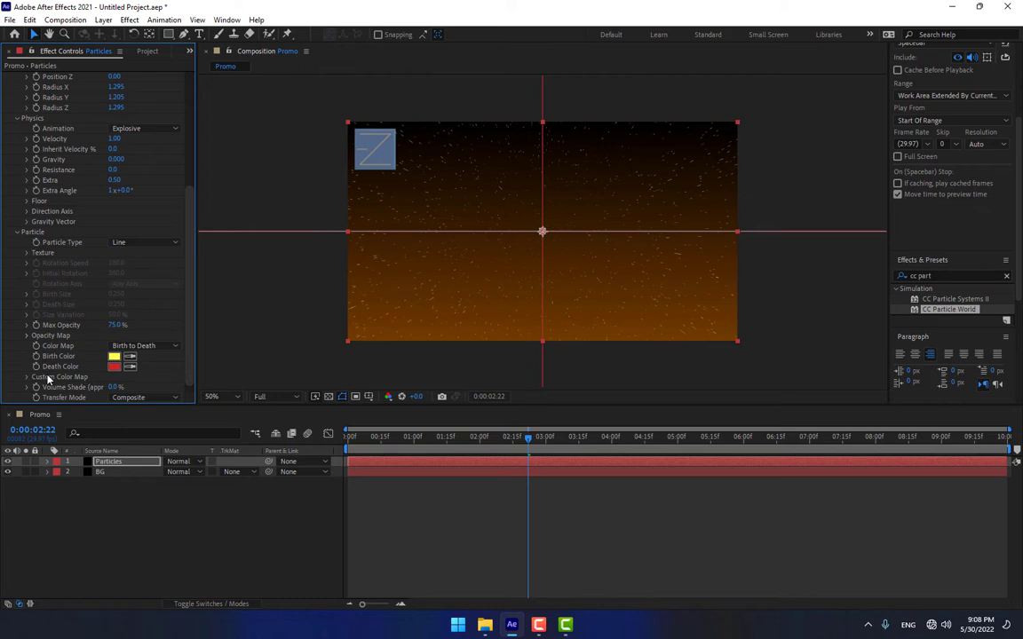
{"action": "left_click", "coordinate": [149, 240]}
{"action": "left_click", "coordinate": [153, 300]}
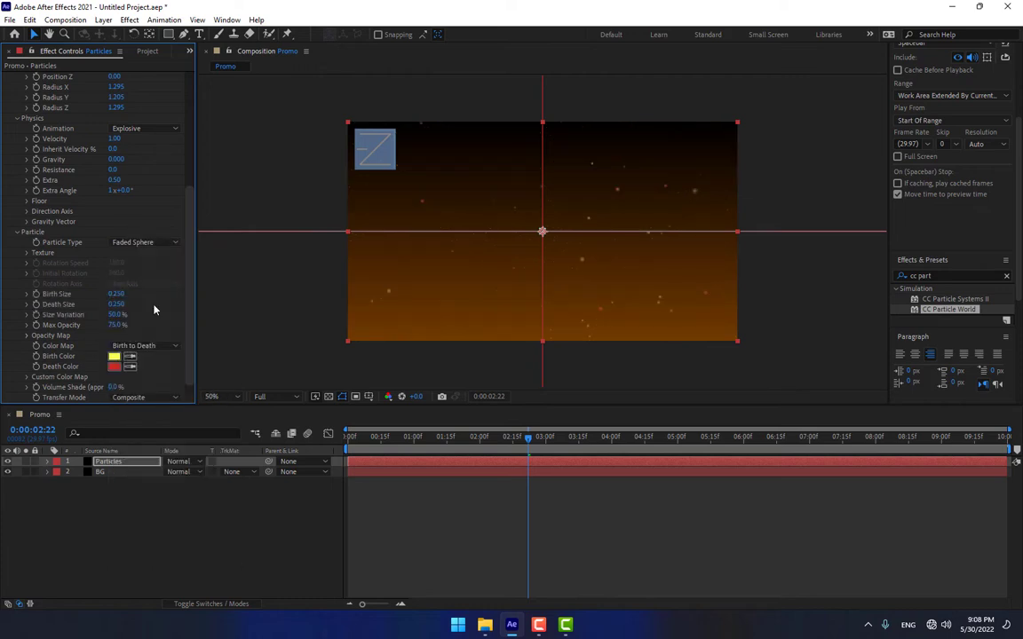
Set the particles' birth color to yellow FFFF00 and their death color to pale yellow FFEB7E.
{"action": "left_click", "coordinate": [114, 356]}
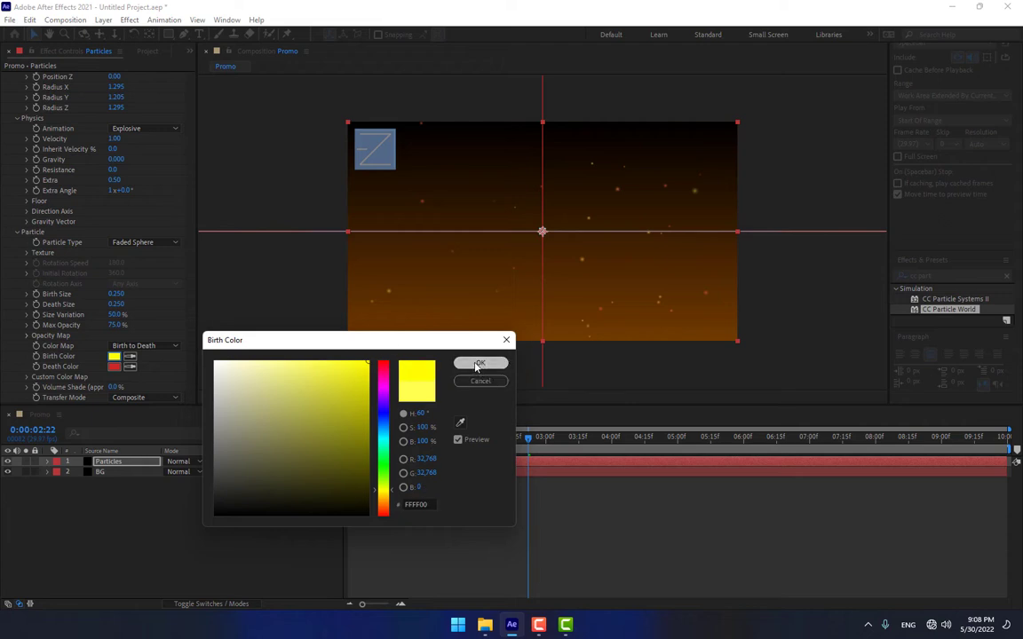
{"action": "left_click", "coordinate": [479, 364]}
{"action": "left_click", "coordinate": [114, 366]}
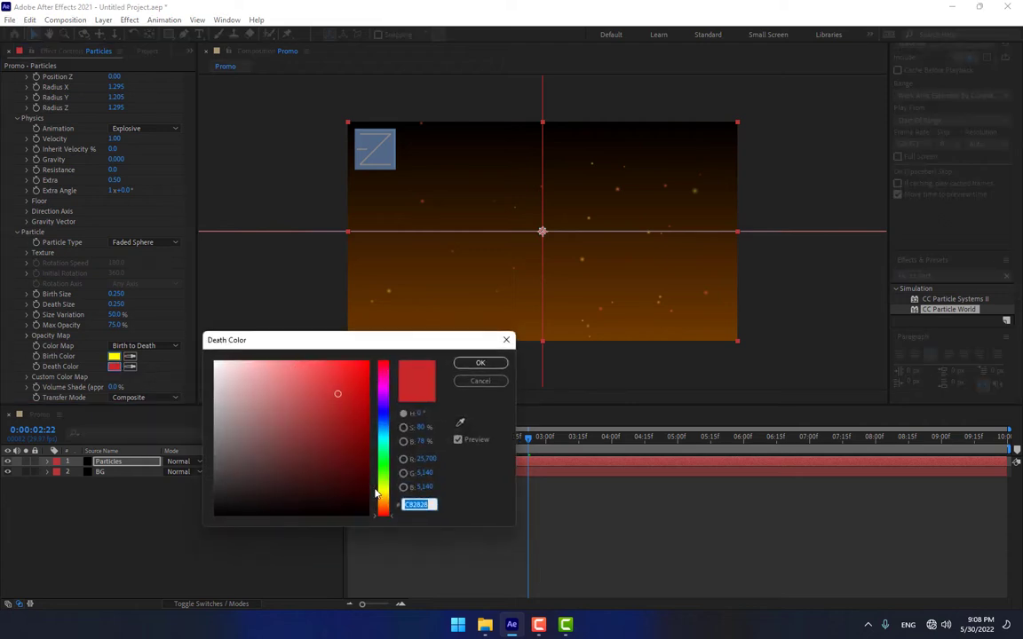
{"action": "mouse_move", "coordinate": [376, 493]}
{"action": "left_mouse_down"}
{"action": "mouse_move", "coordinate": [375, 464]}
{"action": "mouse_move", "coordinate": [376, 493]}
{"action": "left_mouse_up"}
{"action": "left_click_drag", "start_coordinate": [297, 373], "coordinate": [296, 333]}
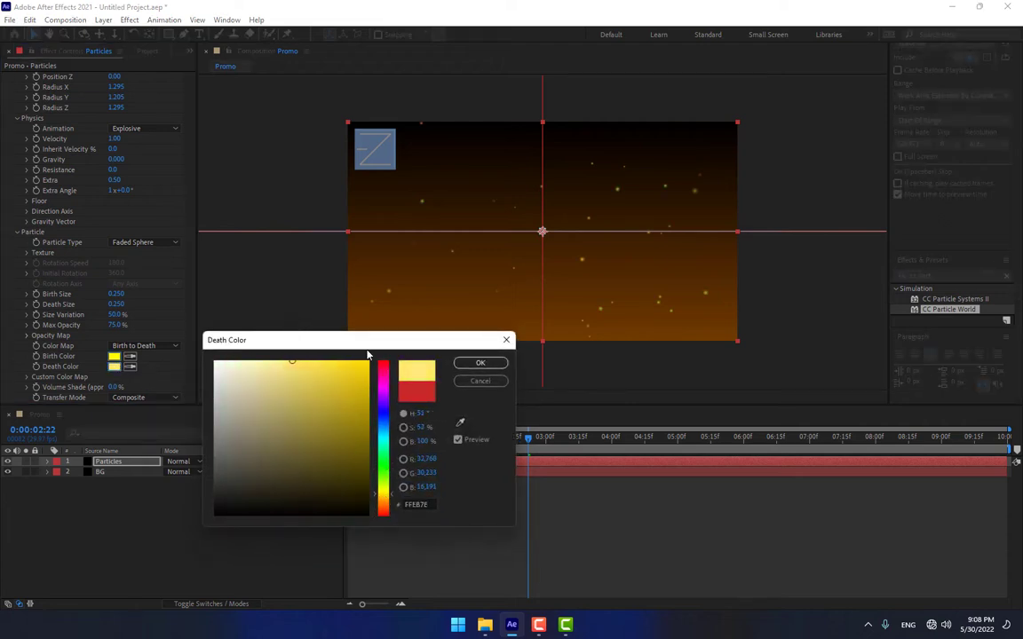
{"action": "left_click", "coordinate": [480, 362]}
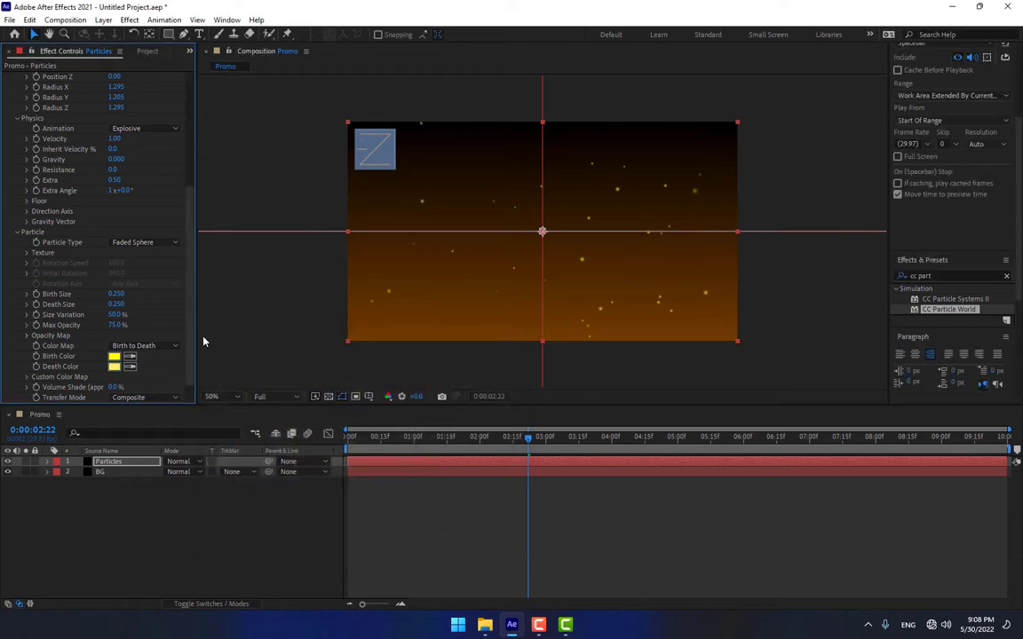
Set both the birth color and the death color of the particles to white, and deselect the Particles layer.
{"action": "left_click", "coordinate": [114, 357]}
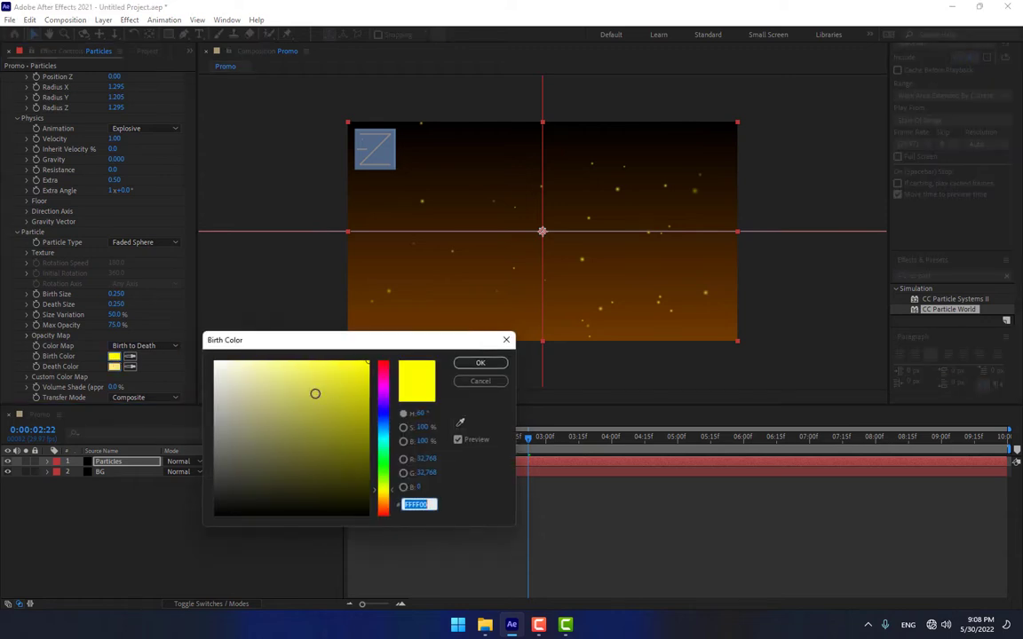
{"action": "left_click_drag", "start_coordinate": [315, 394], "coordinate": [166, 319]}
{"action": "left_click", "coordinate": [479, 362]}
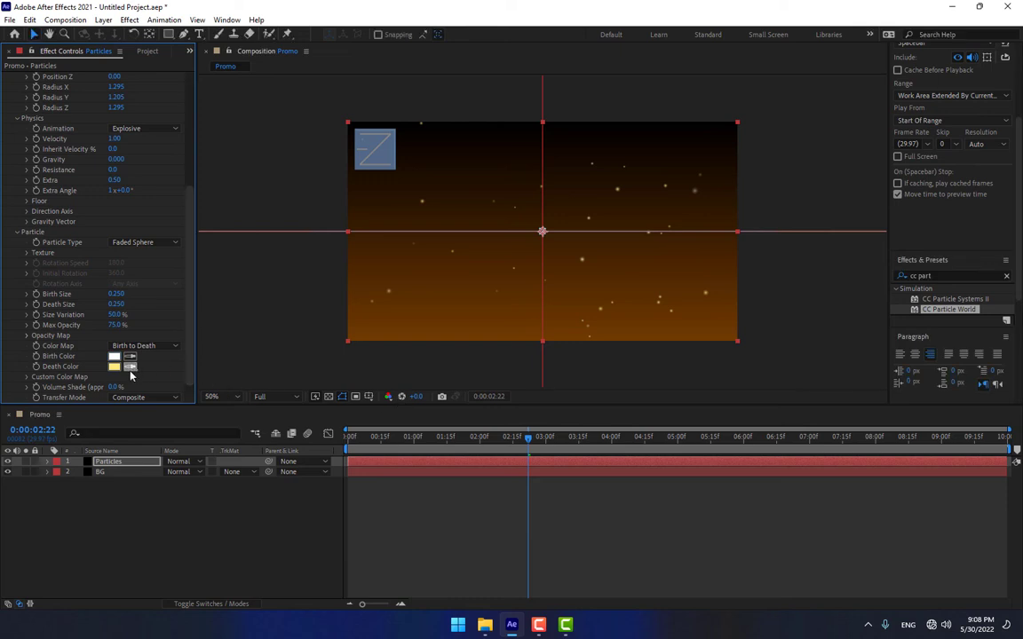
{"action": "left_click", "coordinate": [114, 366]}
{"action": "left_click_drag", "start_coordinate": [319, 379], "coordinate": [236, 347]}
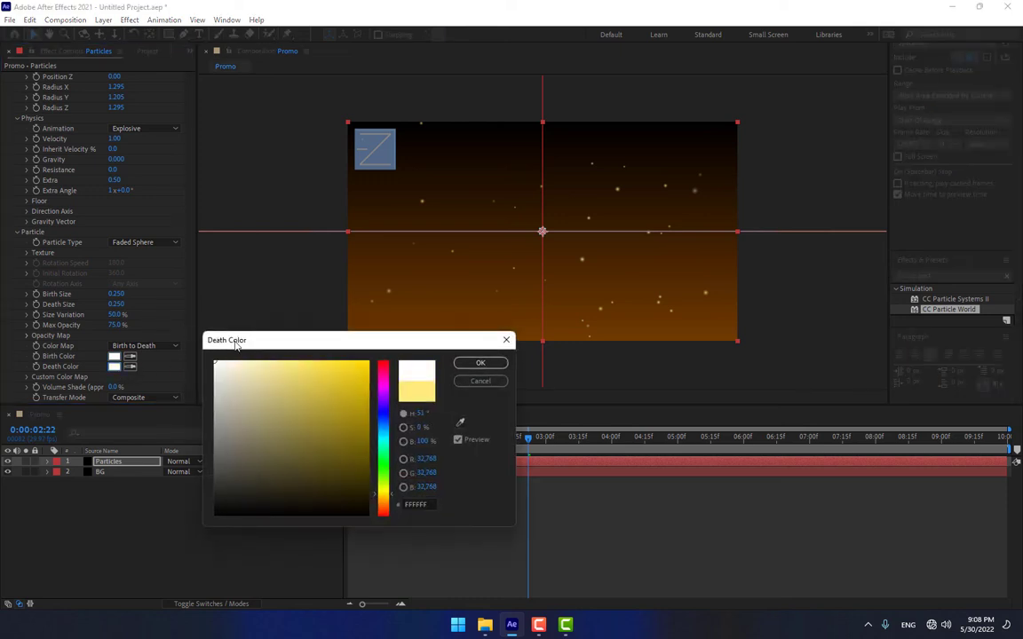
{"action": "left_click", "coordinate": [478, 364]}
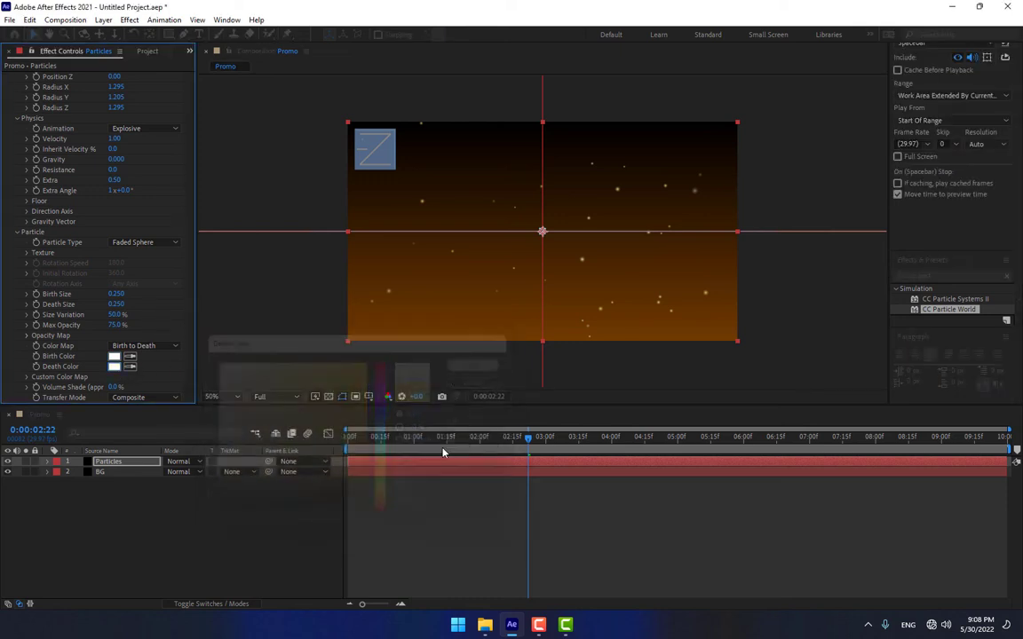
{"action": "left_click", "coordinate": [284, 499]}
Import the Extension_12 video from the Desktop Files folder into the project.
{"action": "left_click", "coordinate": [141, 51]}
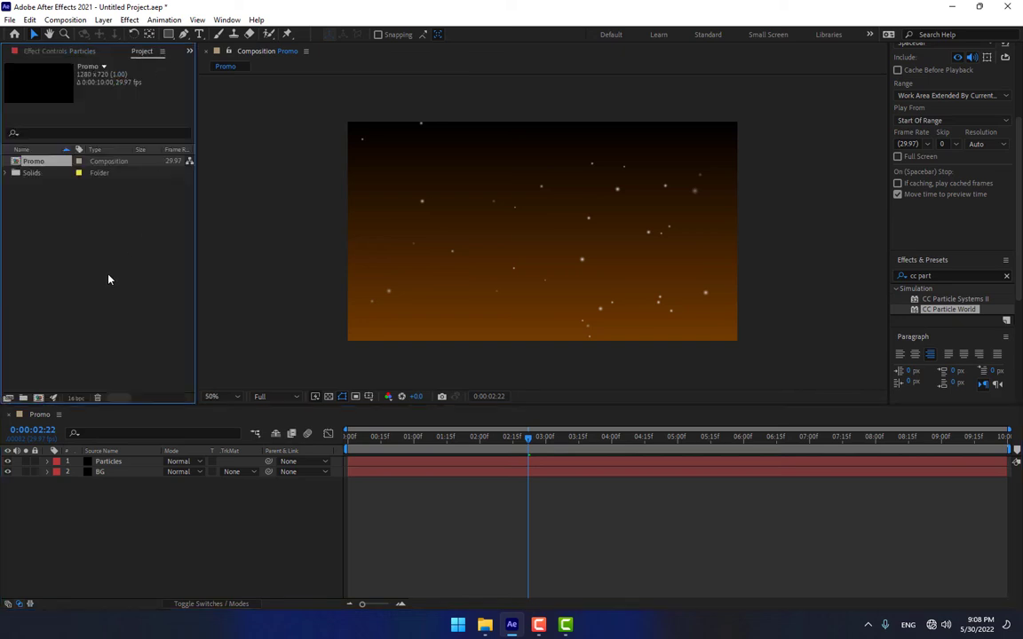
{"action": "double_click", "coordinate": [80, 286]}
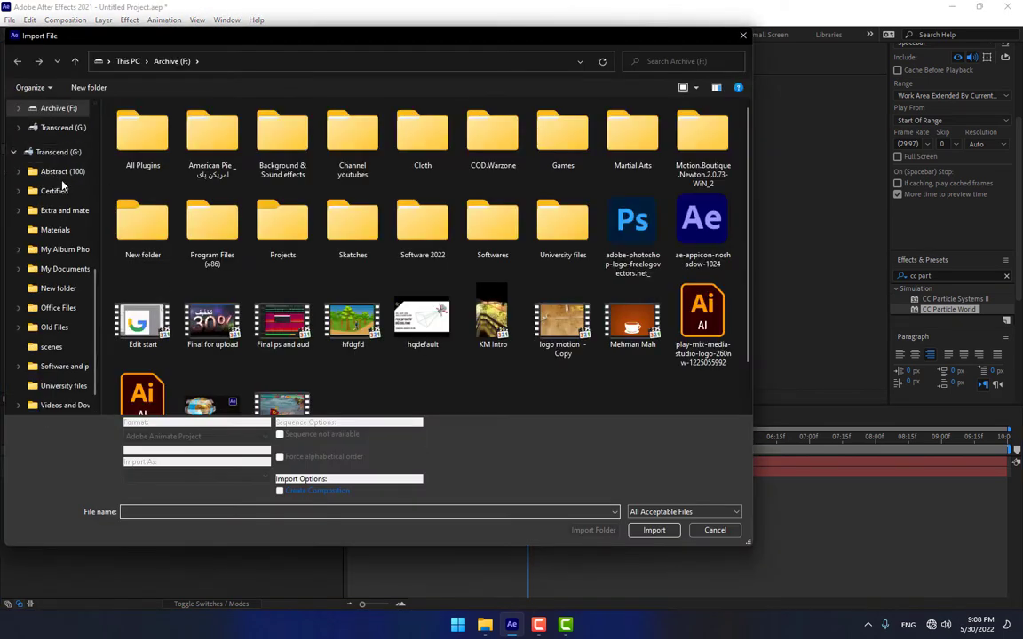
{"action": "scroll", "coordinate": [55, 162], "scroll_direction": "up", "scroll_amount": 5}
{"action": "left_click", "coordinate": [52, 157]}
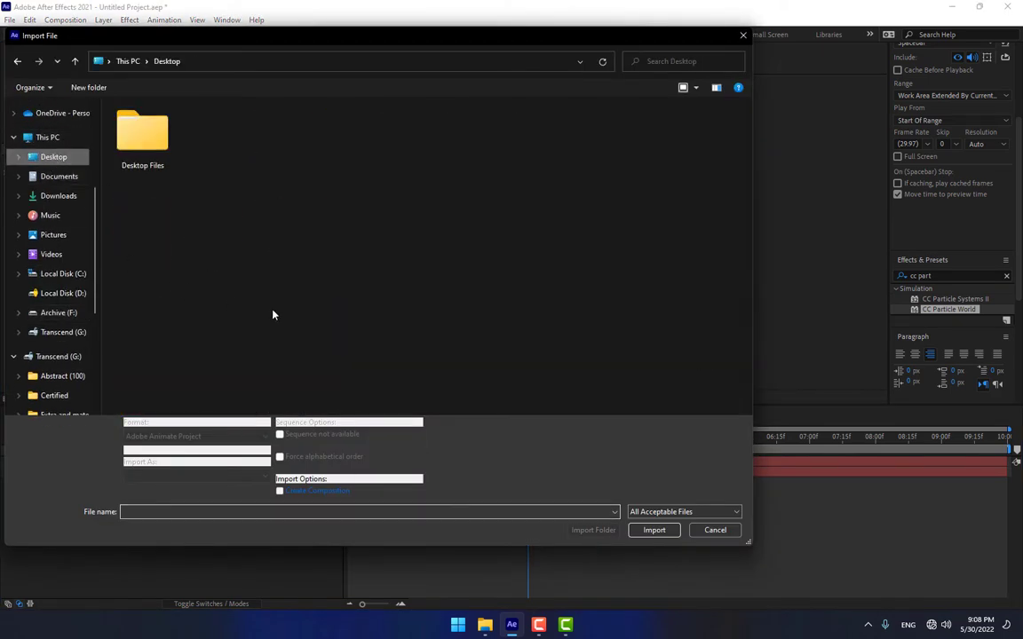
{"action": "double_click", "coordinate": [142, 133]}
{"action": "double_click", "coordinate": [357, 238]}
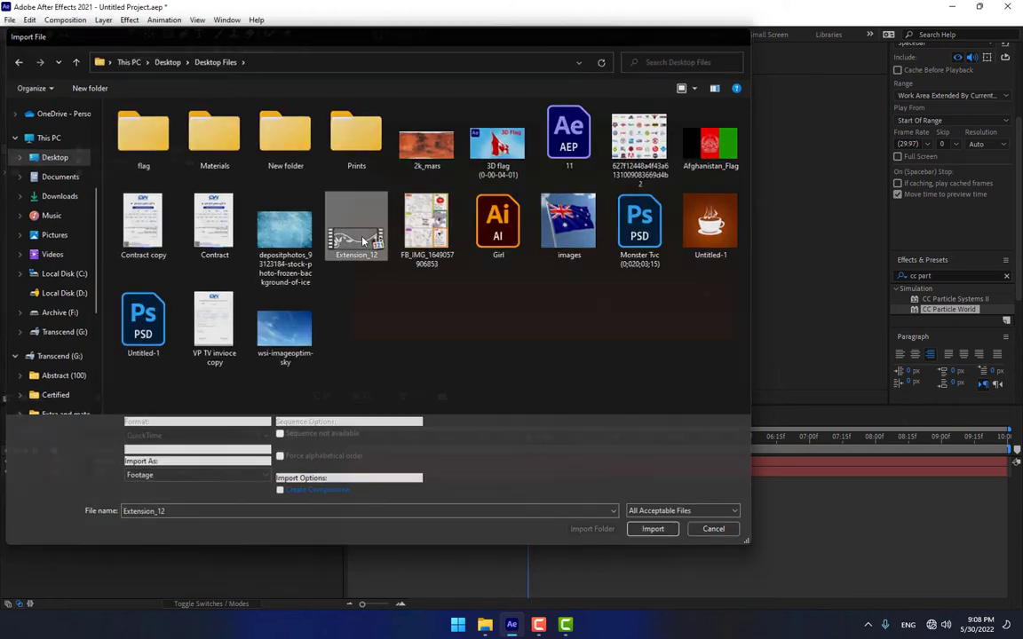
Place Extension_12.mov above the Particles layer in the Promo composition and make it a 3D layer.
{"action": "left_click_drag", "start_coordinate": [55, 161], "coordinate": [542, 267]}
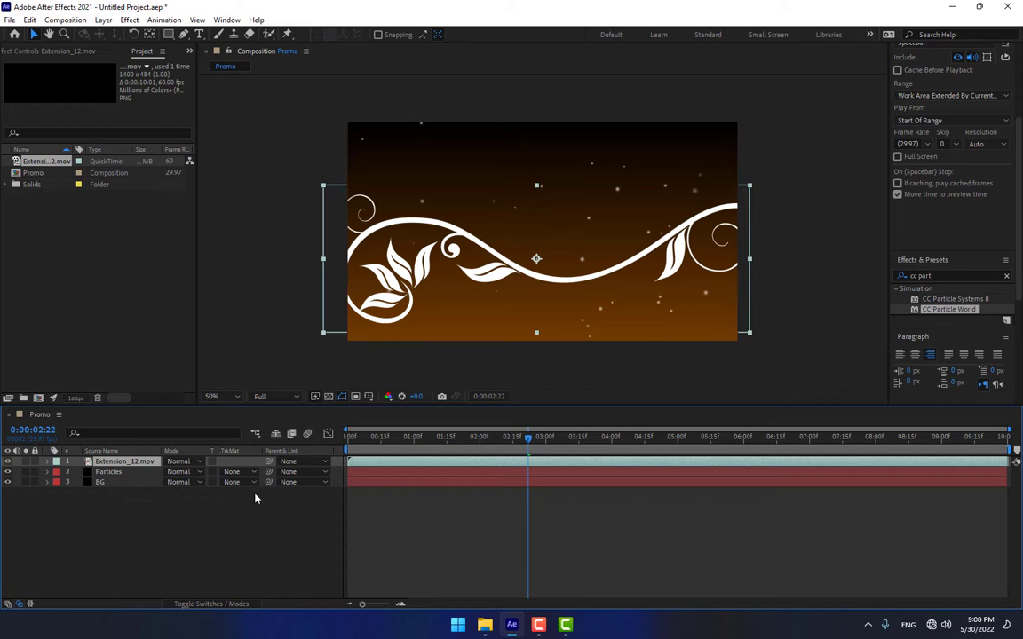
{"action": "key", "text": "F4"}
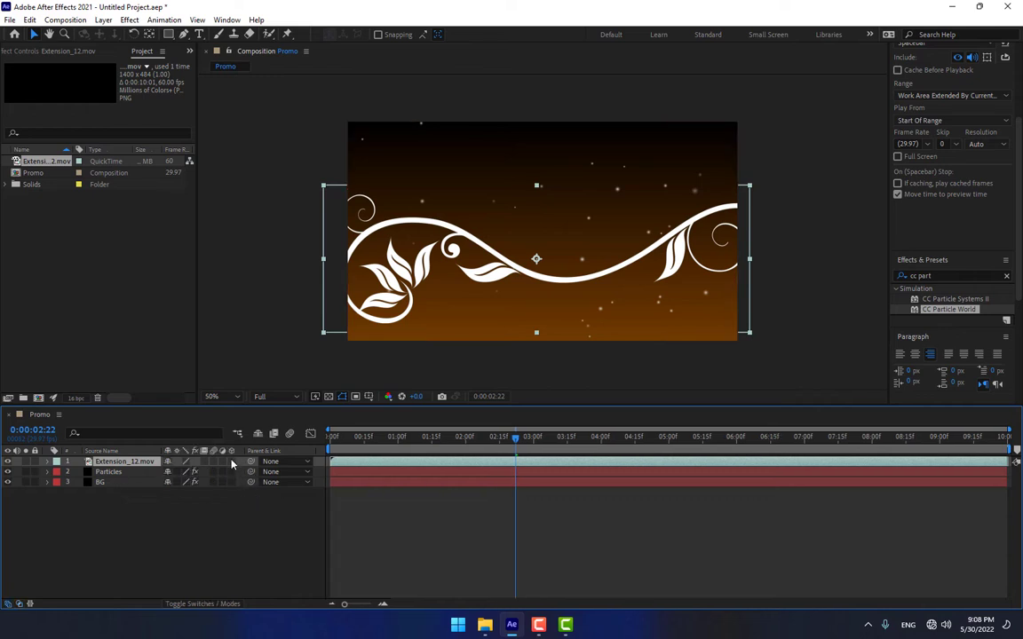
{"action": "left_click", "coordinate": [232, 463]}
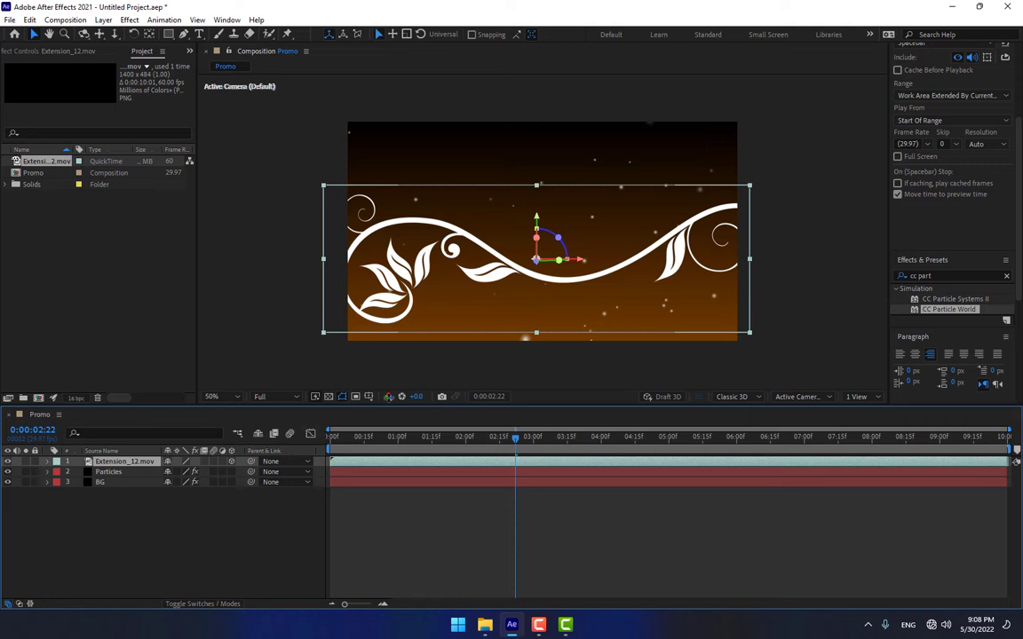
Set the flourish layer's Z rotation to 90° and move it up so its lower curl sits inside the frame.
{"action": "key", "text": "r"}
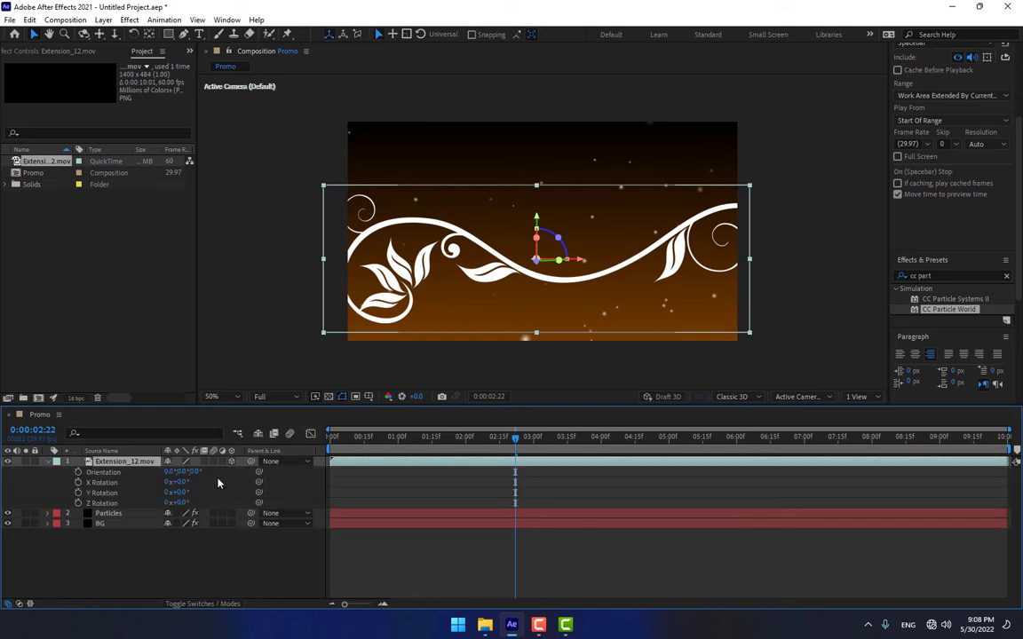
{"action": "left_click_drag", "start_coordinate": [184, 492], "coordinate": [236, 503]}
{"action": "key", "text": "ctrl+z"}
{"action": "left_click", "coordinate": [182, 503]}
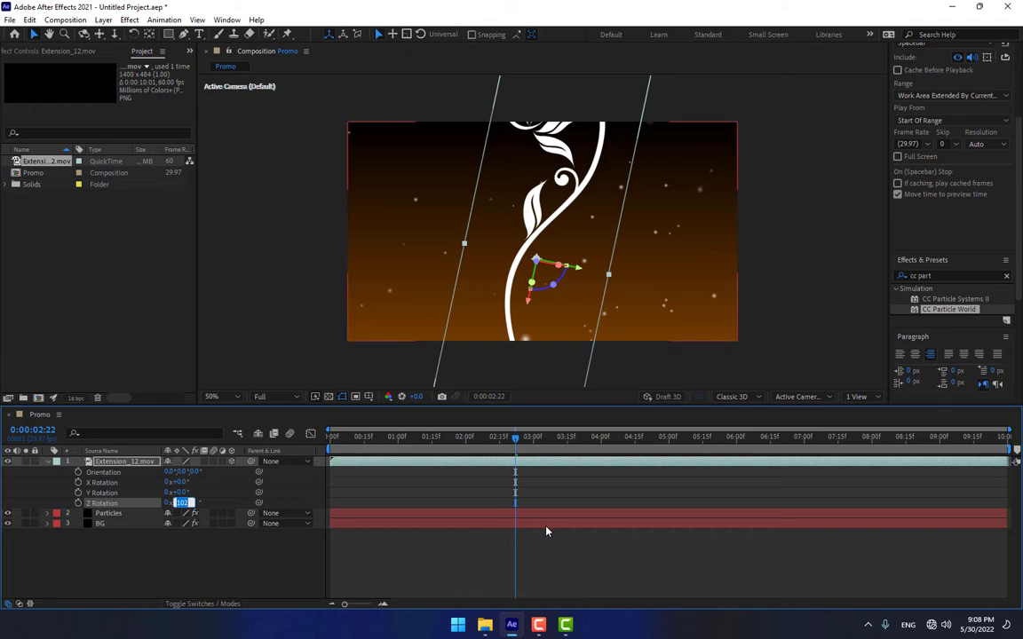
{"action": "type", "text": "90"}
{"action": "key", "text": "Return"}
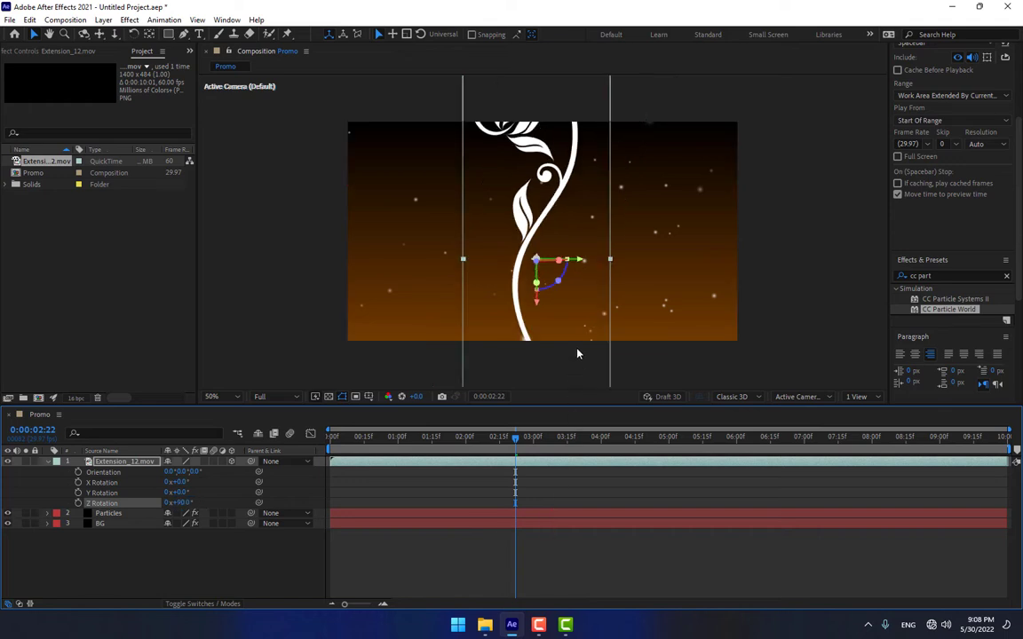
{"action": "left_click_drag", "start_coordinate": [524, 334], "coordinate": [550, 206]}
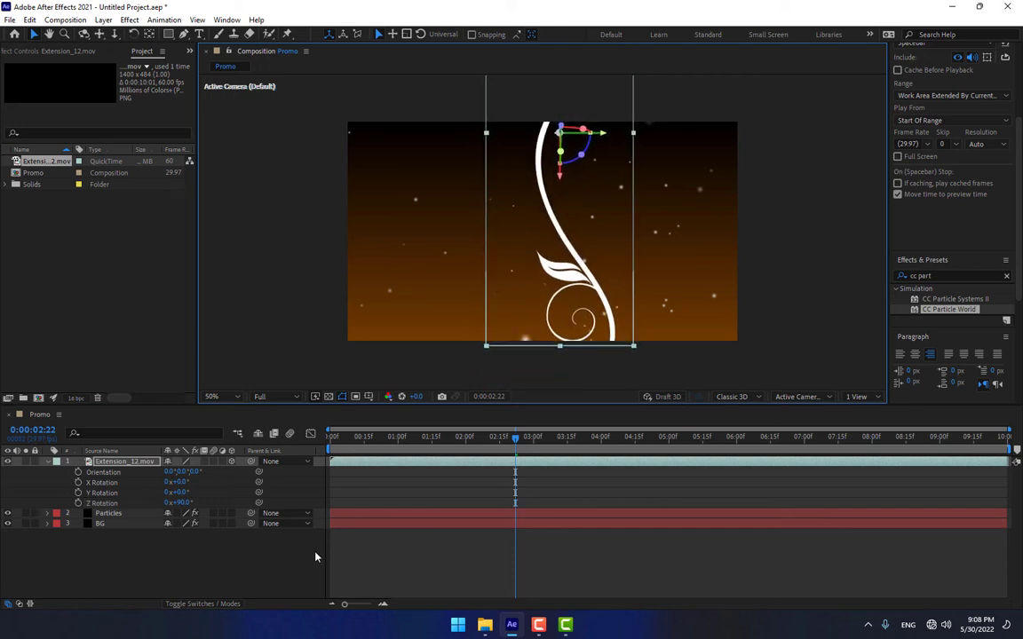
Add a null object to the Promo composition.
{"action": "right_click", "coordinate": [270, 580]}
{"action": "mouse_move", "coordinate": [346, 429]}
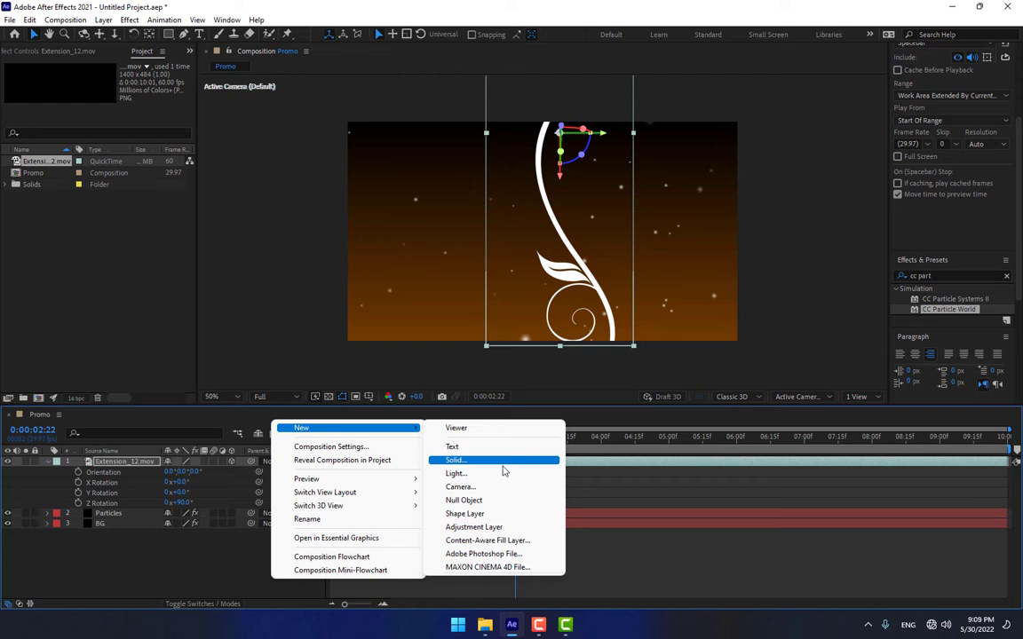
{"action": "left_click", "coordinate": [493, 500]}
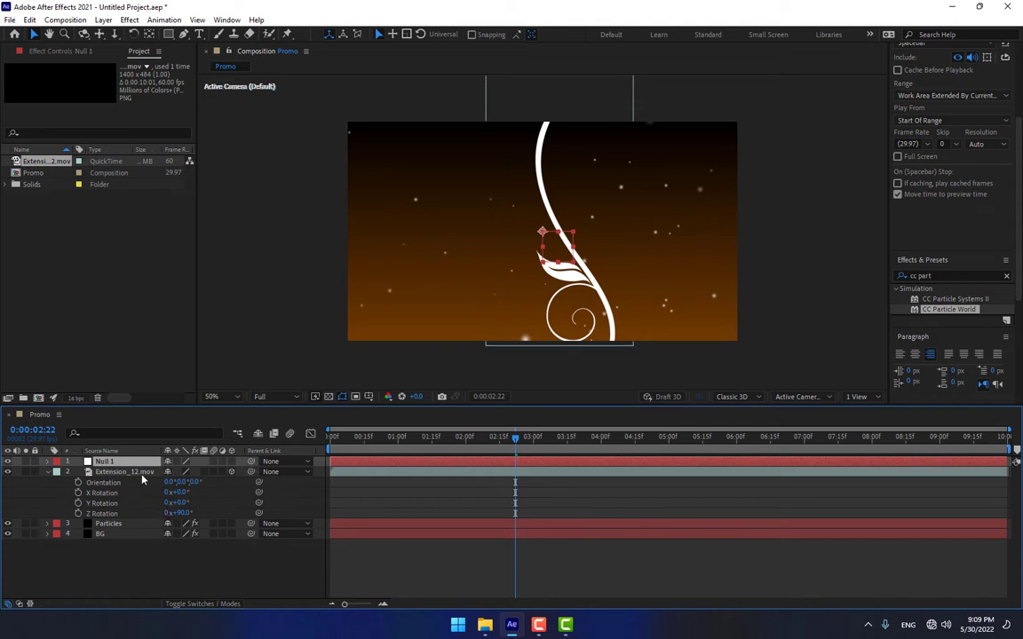
{"action": "left_click_drag", "start_coordinate": [251, 462], "coordinate": [101, 483]}
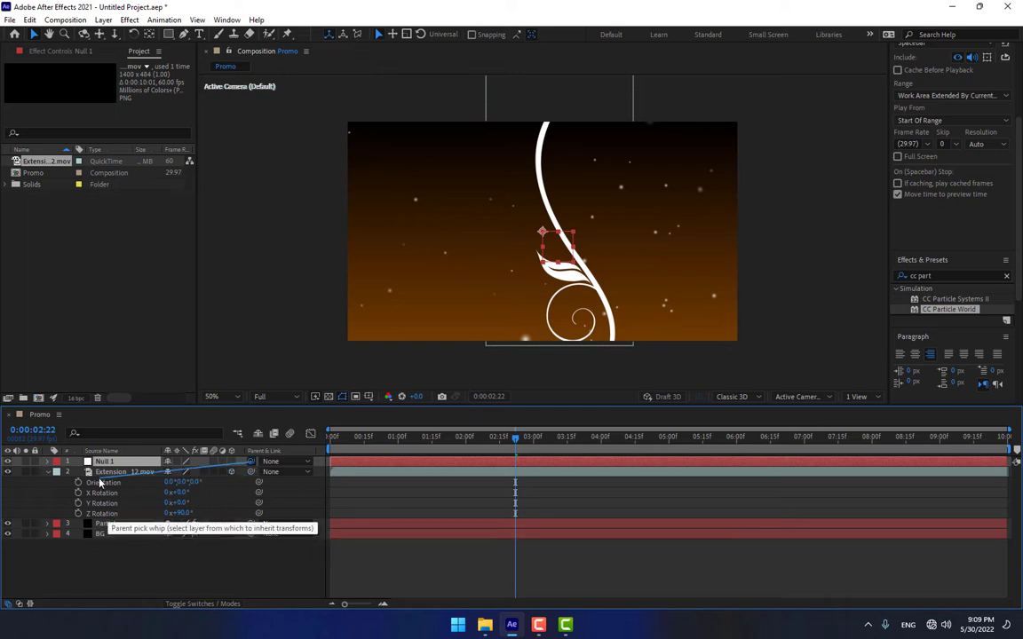
Add a two-node camera with the 24mm preset, named Camera 1.
{"action": "right_click", "coordinate": [229, 584]}
{"action": "mouse_move", "coordinate": [294, 430]}
{"action": "left_click", "coordinate": [445, 489]}
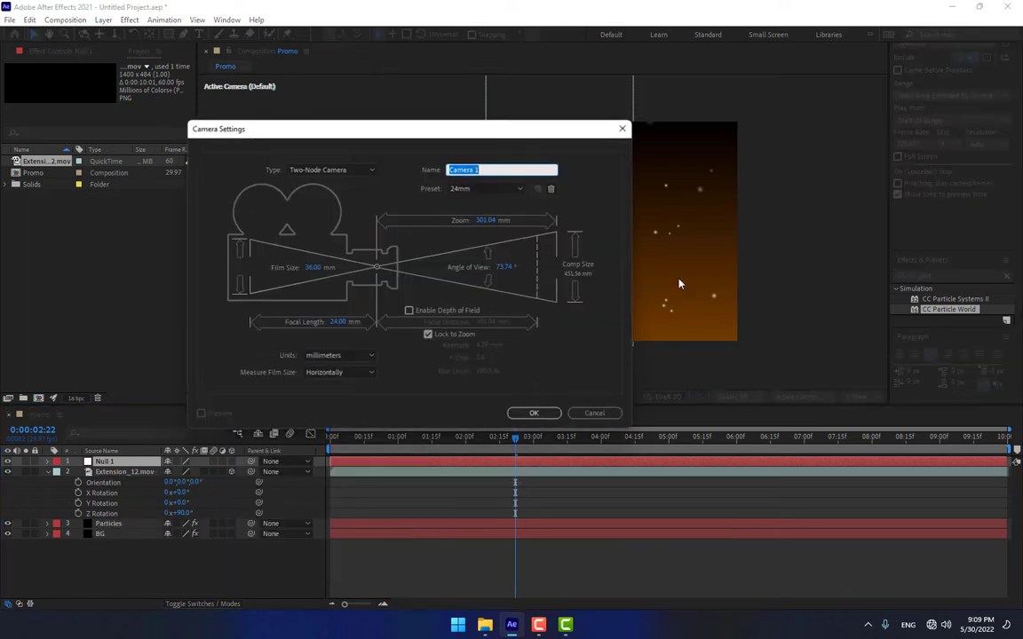
{"action": "left_click", "coordinate": [532, 414]}
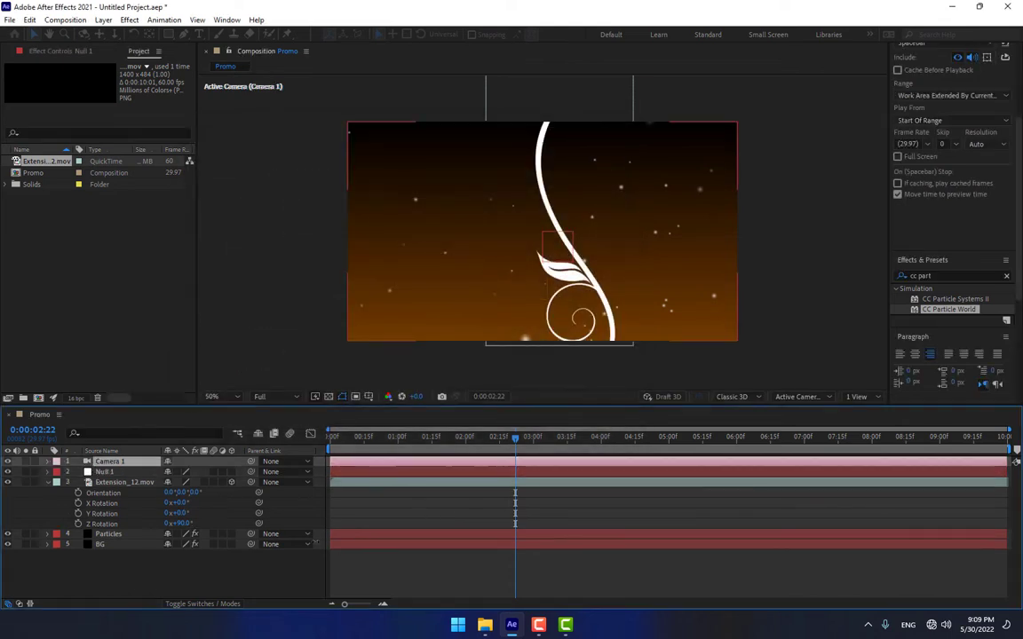
{"action": "left_click_drag", "start_coordinate": [109, 524], "coordinate": [115, 464]}
{"action": "left_click", "coordinate": [566, 242]}
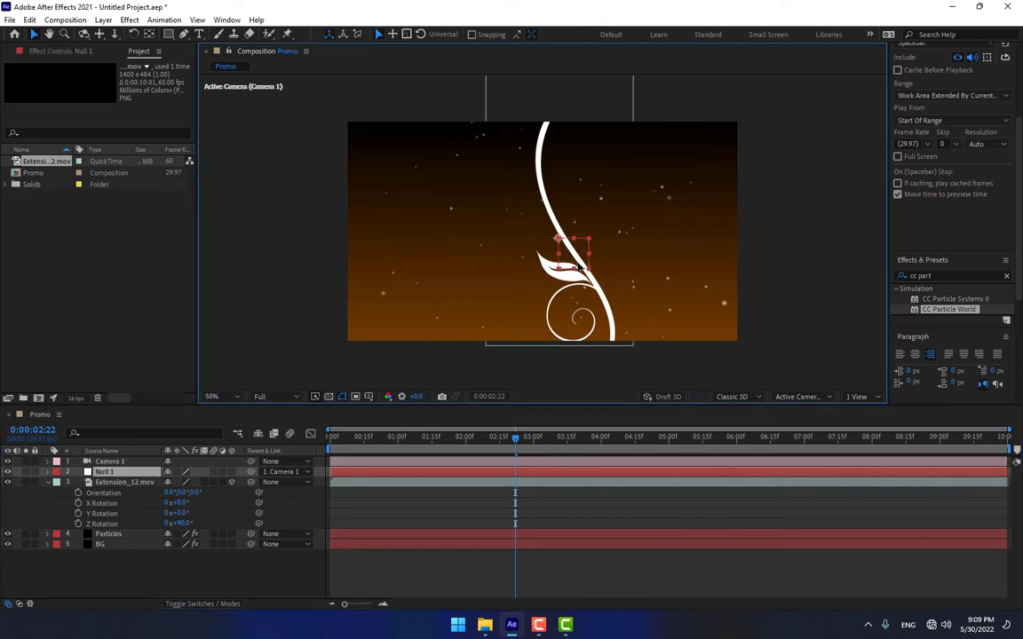
{"action": "mouse_move", "coordinate": [568, 244]}
{"action": "left_mouse_down"}
{"action": "mouse_move", "coordinate": [572, 254]}
{"action": "mouse_move", "coordinate": [561, 247]}
{"action": "left_mouse_up"}
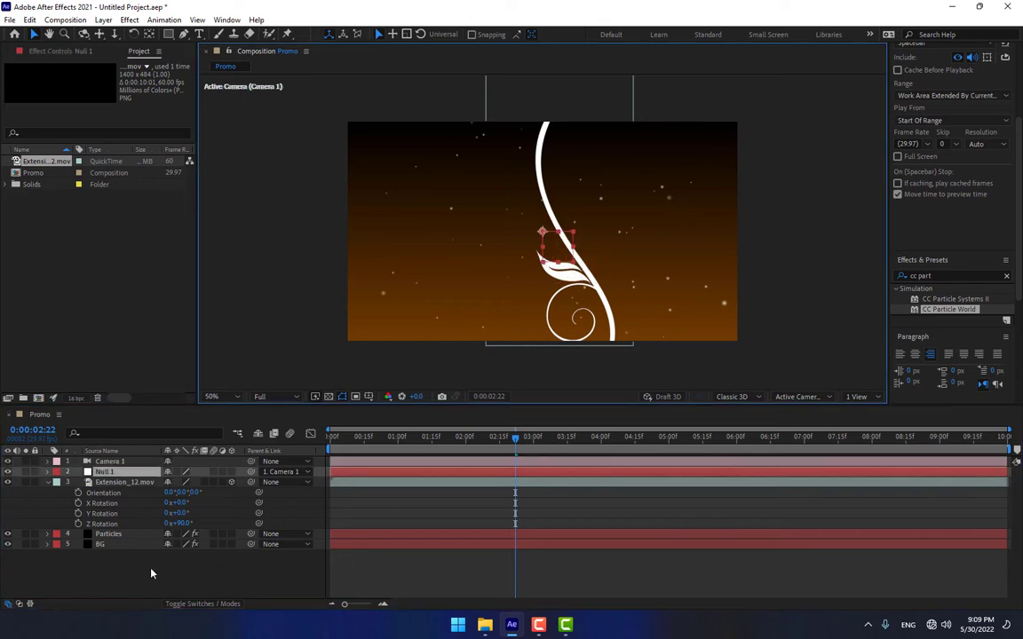
{"action": "left_click", "coordinate": [283, 471]}
{"action": "left_click", "coordinate": [277, 486]}
Parent Camera 1 to Null 1, then test the link by moving the null and undo that move.
{"action": "left_click", "coordinate": [115, 462]}
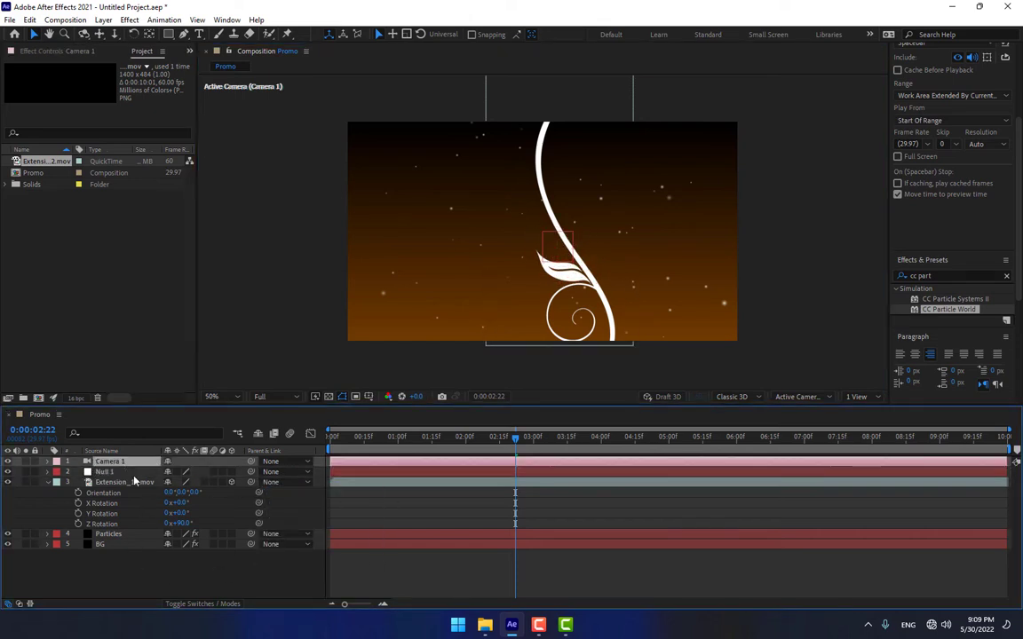
{"action": "left_click_drag", "start_coordinate": [252, 462], "coordinate": [98, 471]}
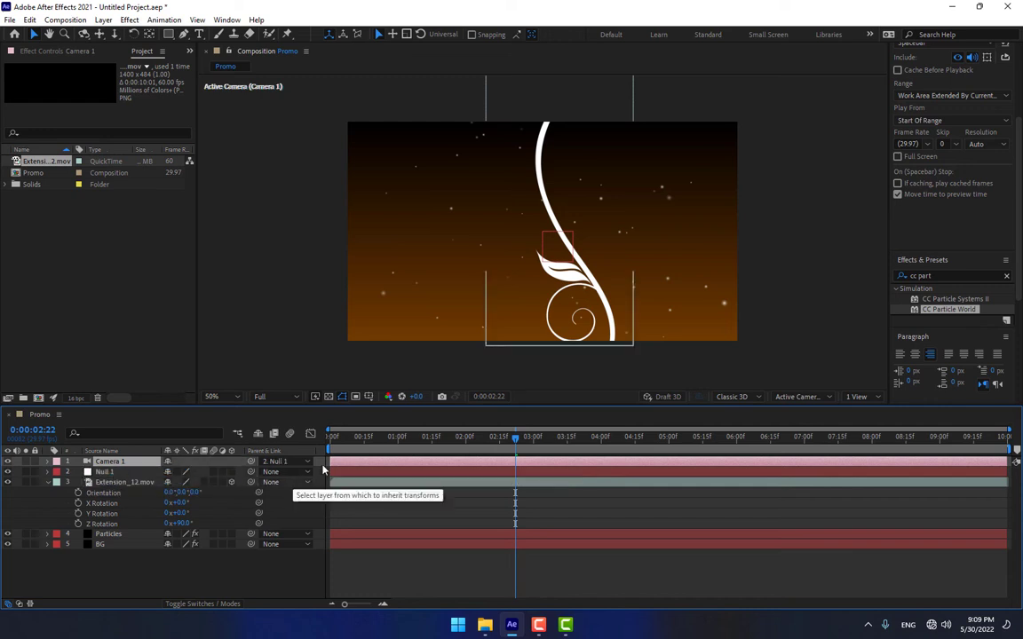
{"action": "mouse_move", "coordinate": [559, 252]}
{"action": "left_mouse_down"}
{"action": "mouse_move", "coordinate": [542, 275]}
{"action": "mouse_move", "coordinate": [551, 245]}
{"action": "left_mouse_up"}
{"action": "key", "text": "ctrl+z"}
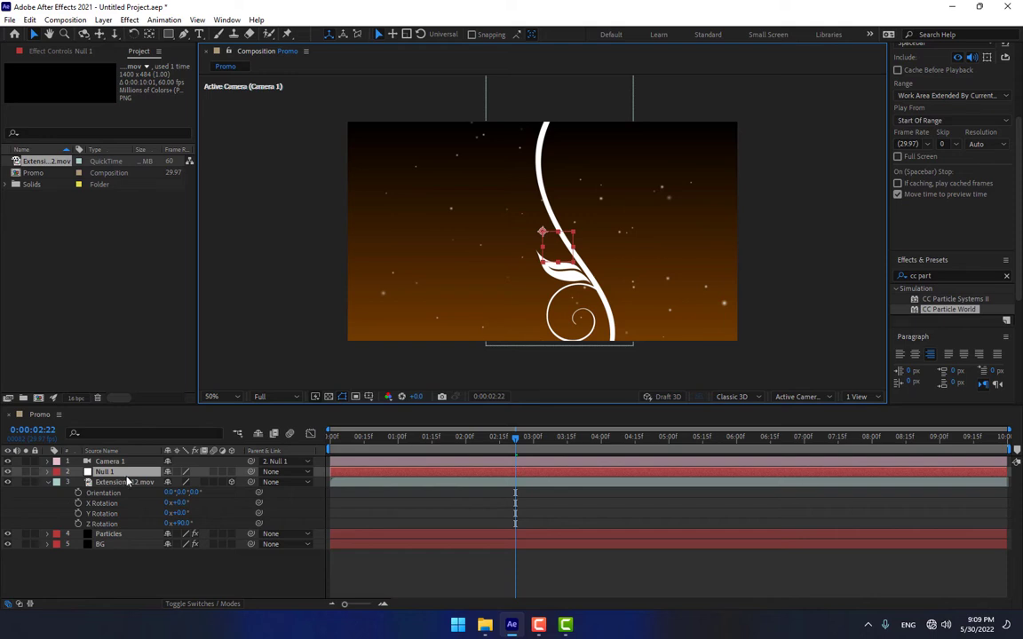
Turn on position keyframing for Null 1 at 0:00:02:22.
{"action": "key", "text": "p"}
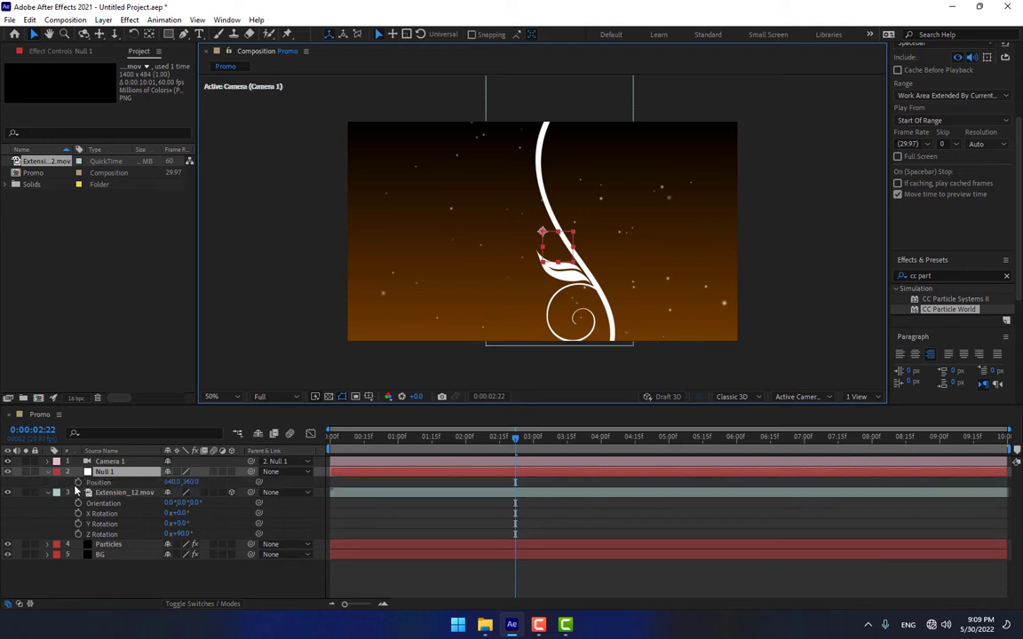
{"action": "left_click", "coordinate": [79, 484]}
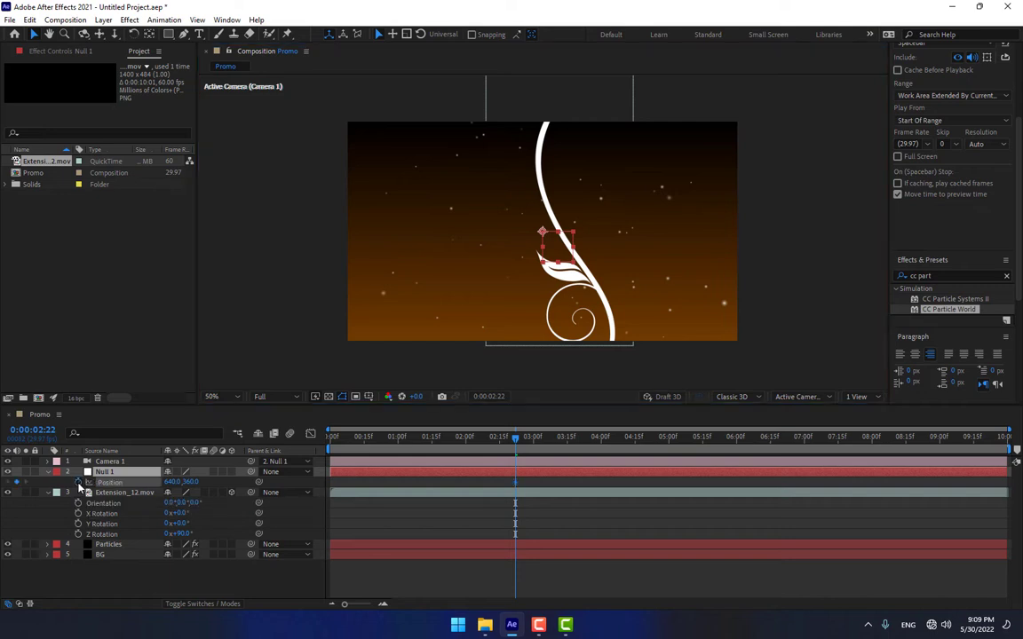
Restart Null 1's position keyframing at 0:00:00:00, then key its position at 640, -440 at 0:00:01:00.
{"action": "left_click", "coordinate": [79, 484]}
{"action": "key", "text": "Home"}
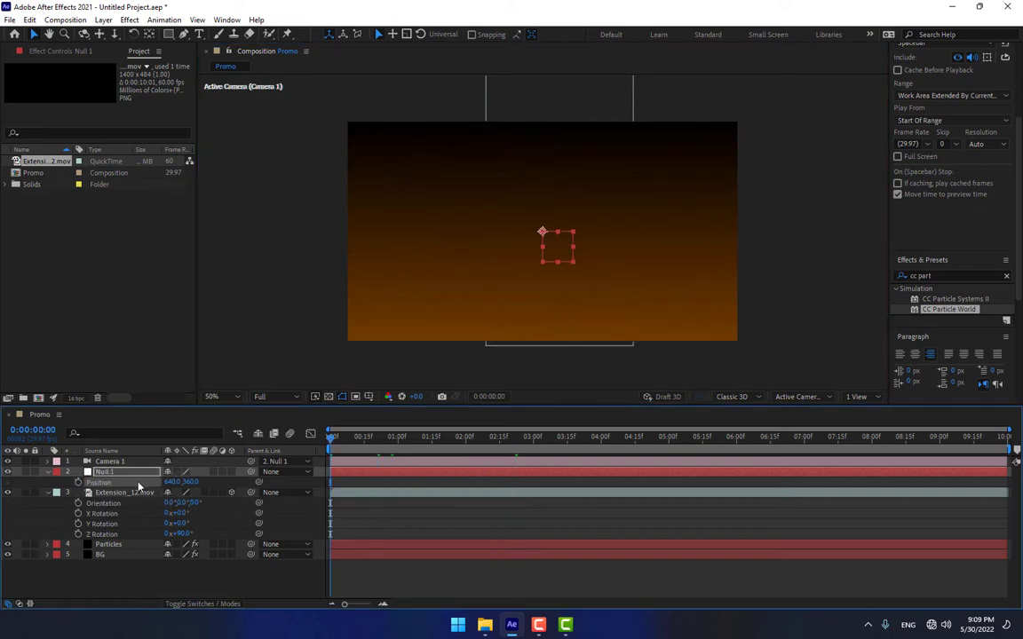
{"action": "left_click", "coordinate": [399, 438]}
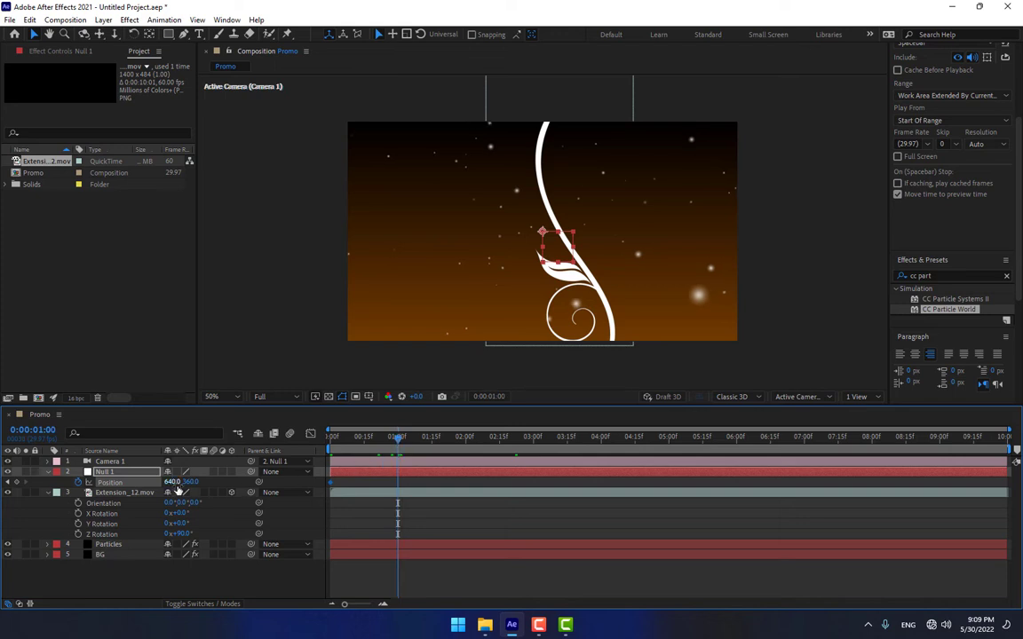
{"action": "left_click_drag", "start_coordinate": [173, 482], "coordinate": [89, 494]}
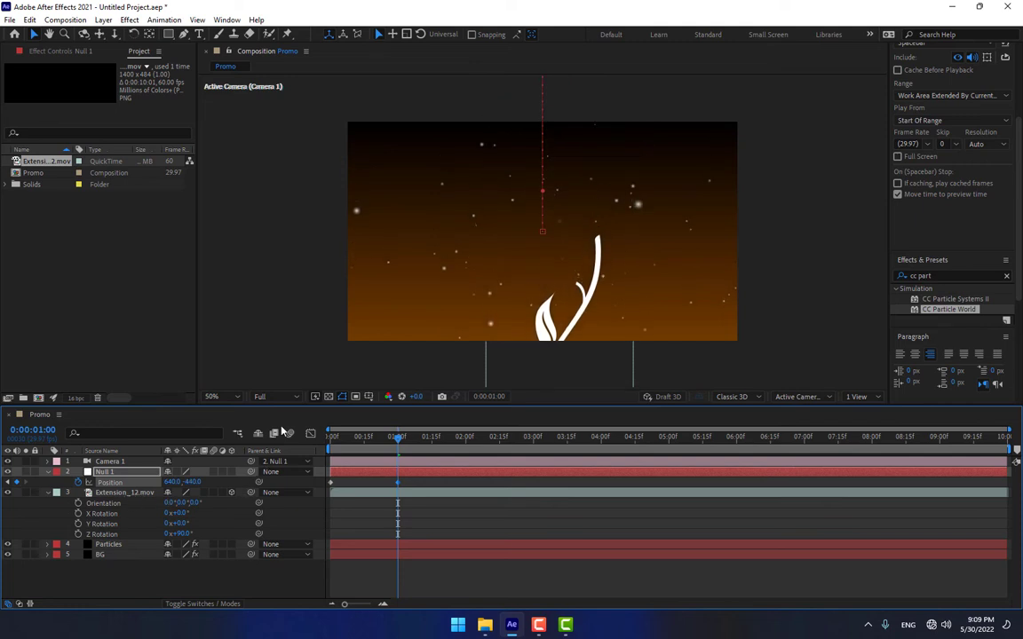
Show the title/action safe guides, fit the composition to the viewer and make the viewer area taller.
{"action": "left_click", "coordinate": [366, 397]}
{"action": "left_click", "coordinate": [419, 413]}
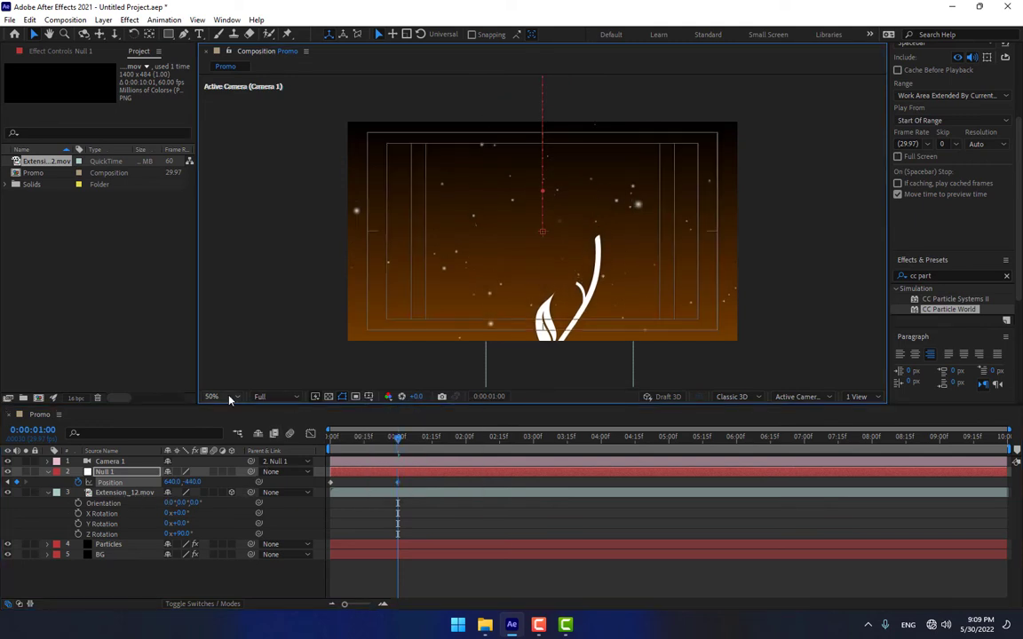
{"action": "left_click", "coordinate": [216, 396]}
{"action": "left_click", "coordinate": [227, 182]}
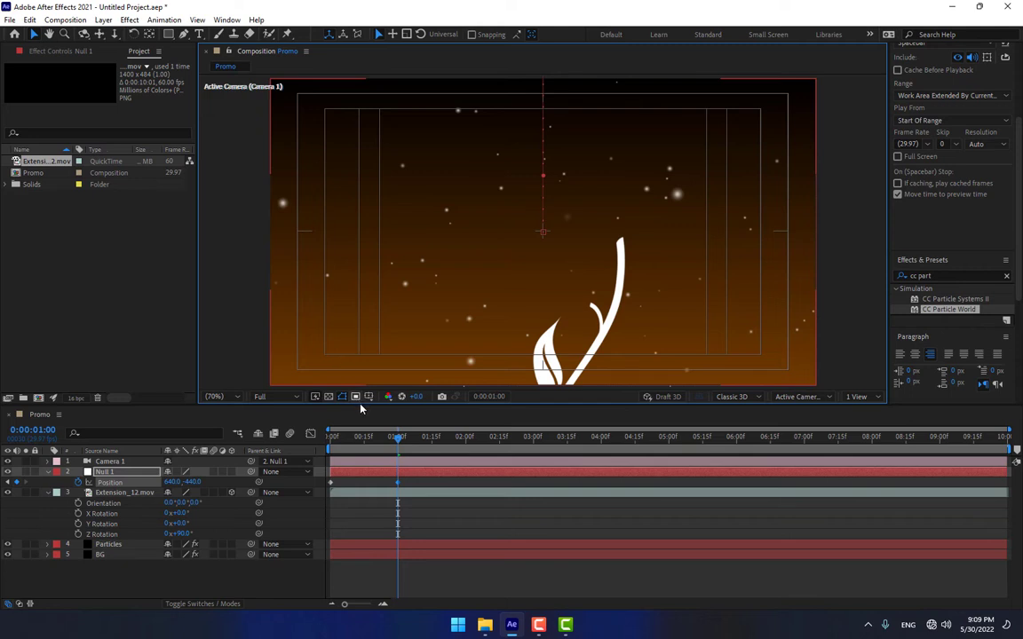
{"action": "left_click_drag", "start_coordinate": [361, 409], "coordinate": [351, 453]}
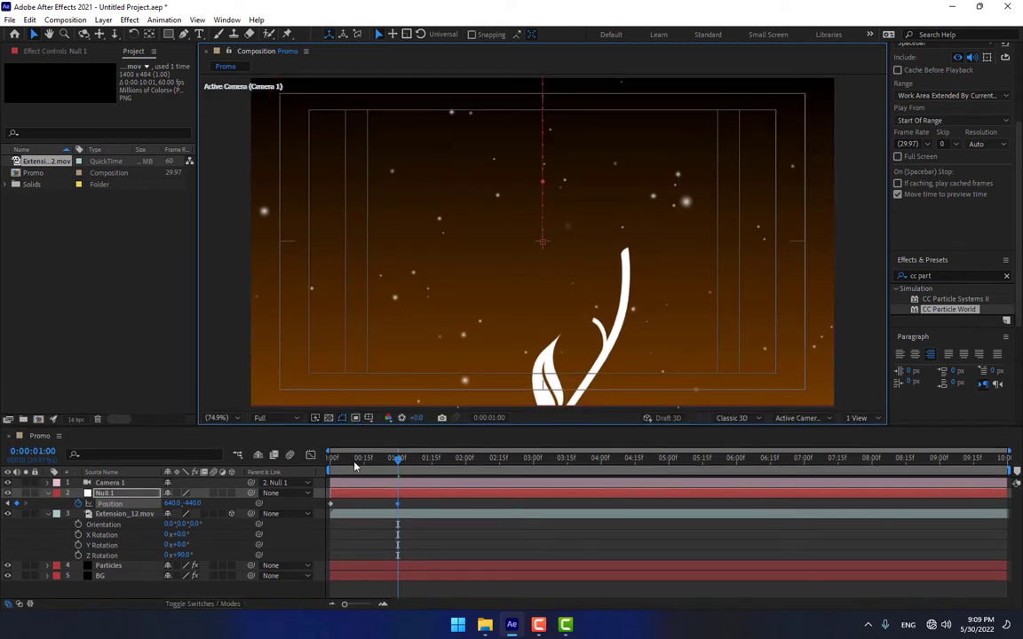
Preview the camera move, then key Null 1's position at 331, -440 at 0:00:02:00.
{"action": "key", "text": "space"}
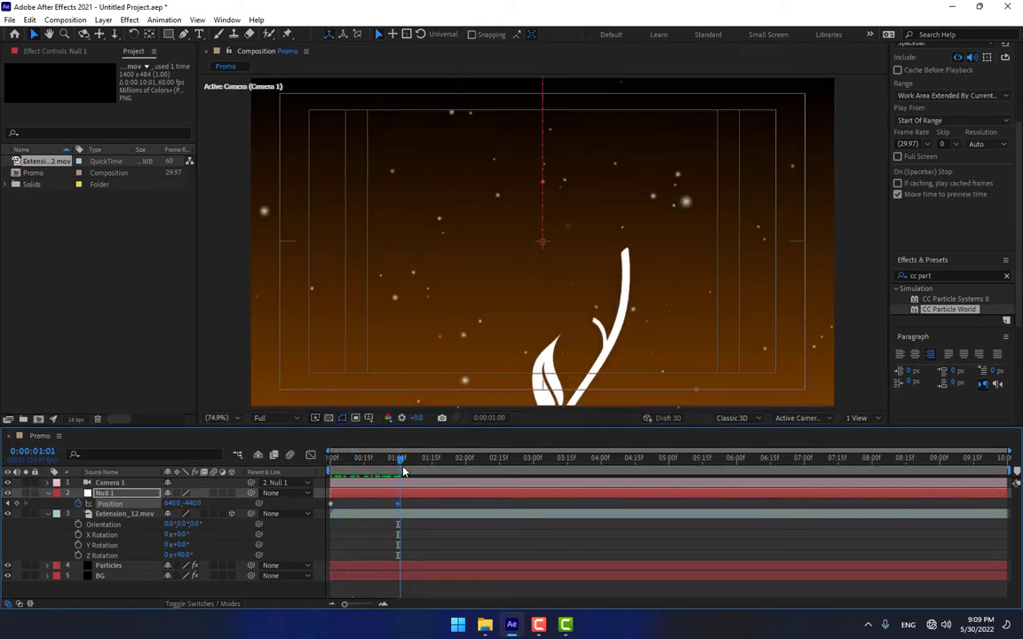
{"action": "left_click_drag", "start_coordinate": [402, 470], "coordinate": [466, 471]}
{"action": "left_click_drag", "start_coordinate": [174, 504], "coordinate": [124, 505]}
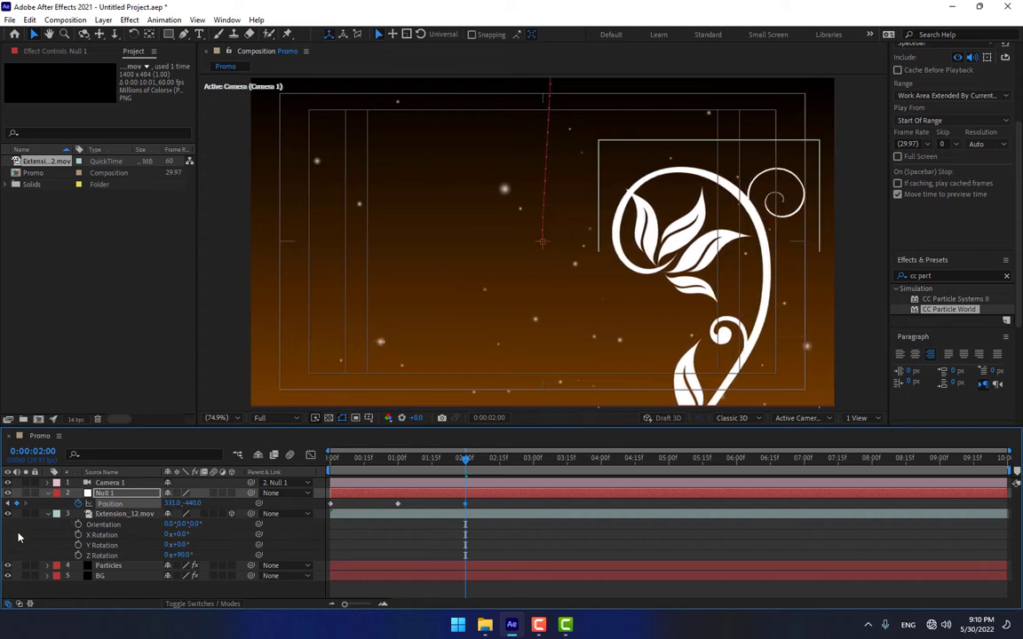
Add a text layer reading "Learn After effects" and make it a 3D layer.
{"action": "left_click", "coordinate": [200, 34]}
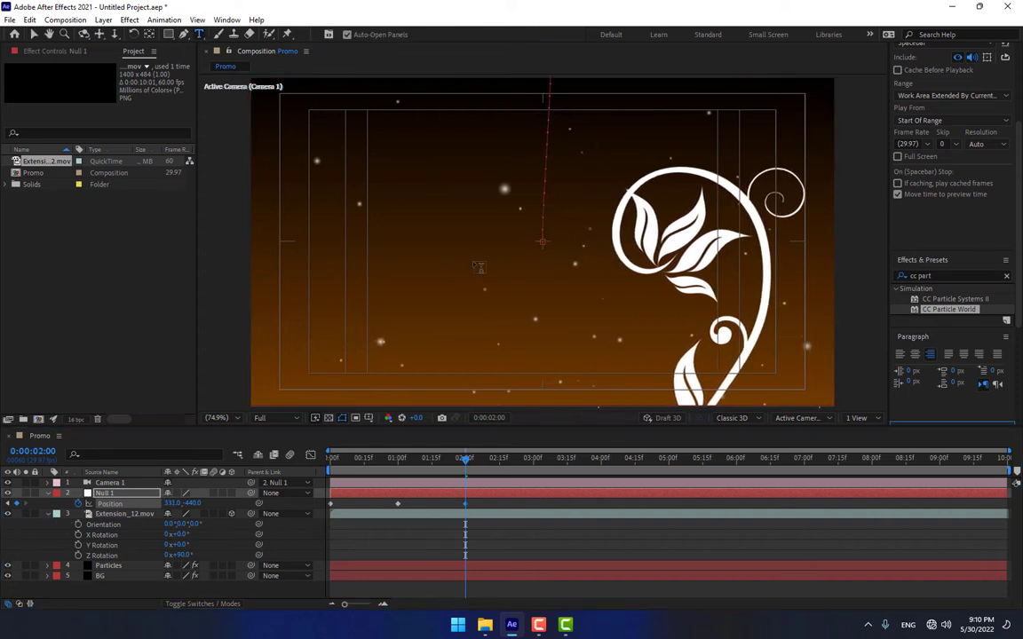
{"action": "left_click", "coordinate": [472, 253]}
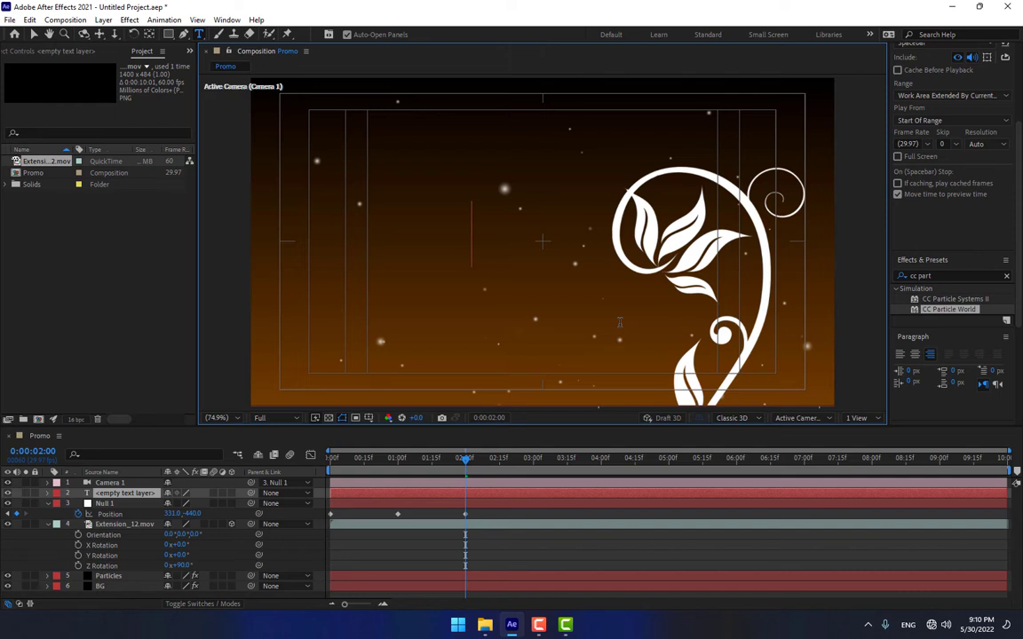
{"action": "type", "text": "Learn"}
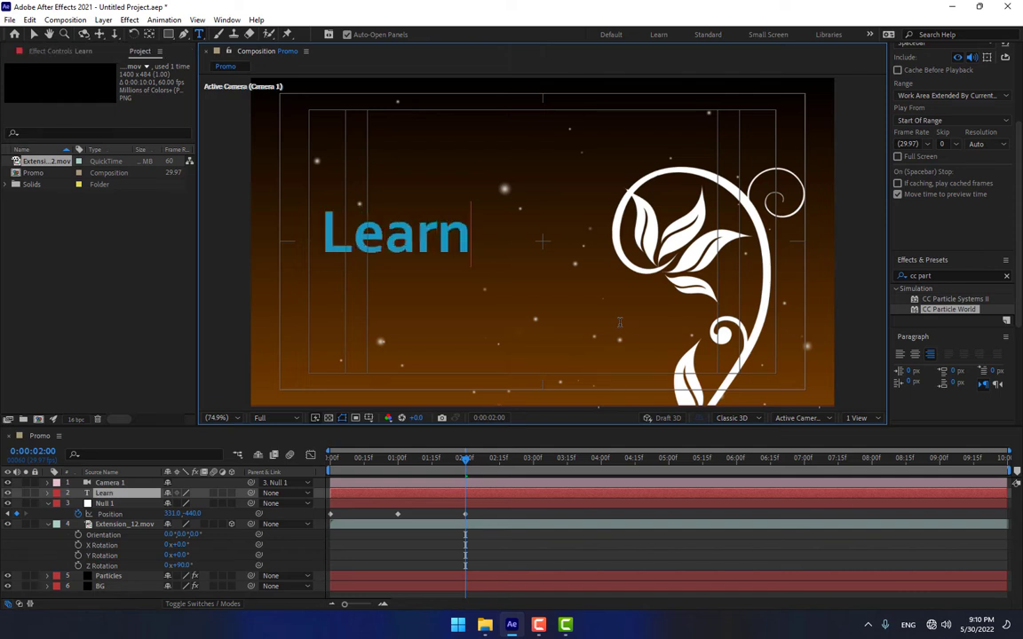
{"action": "type", "text": " After"}
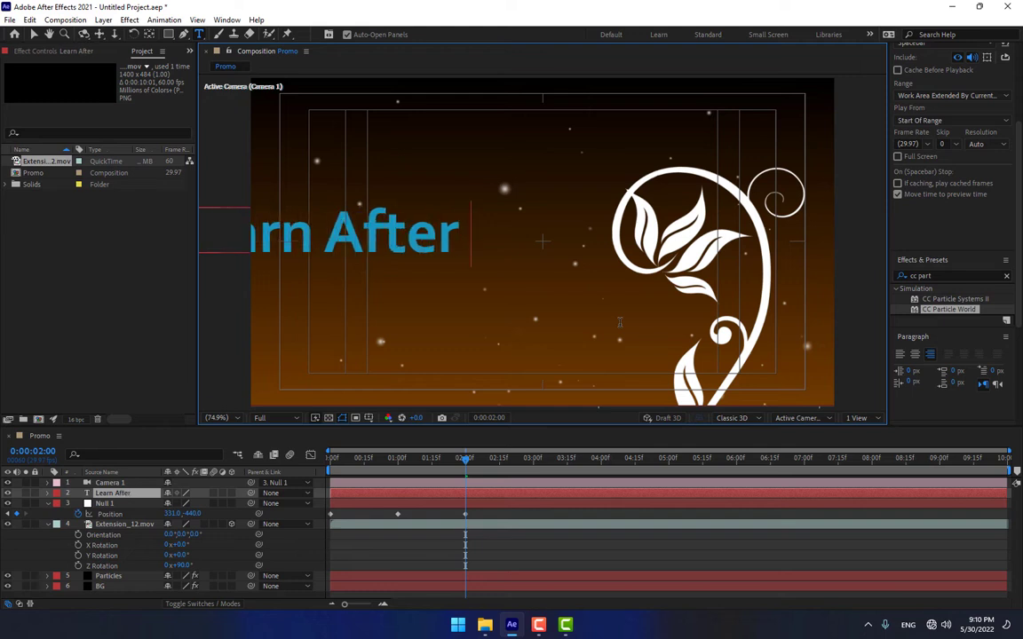
{"action": "type", "text": " effects"}
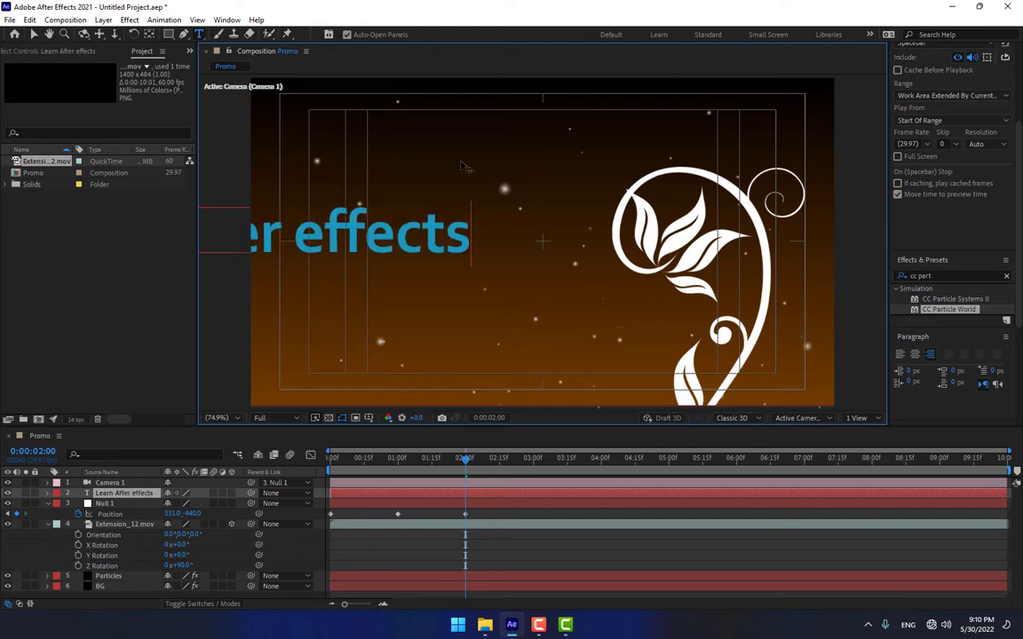
{"action": "left_click", "coordinate": [34, 33]}
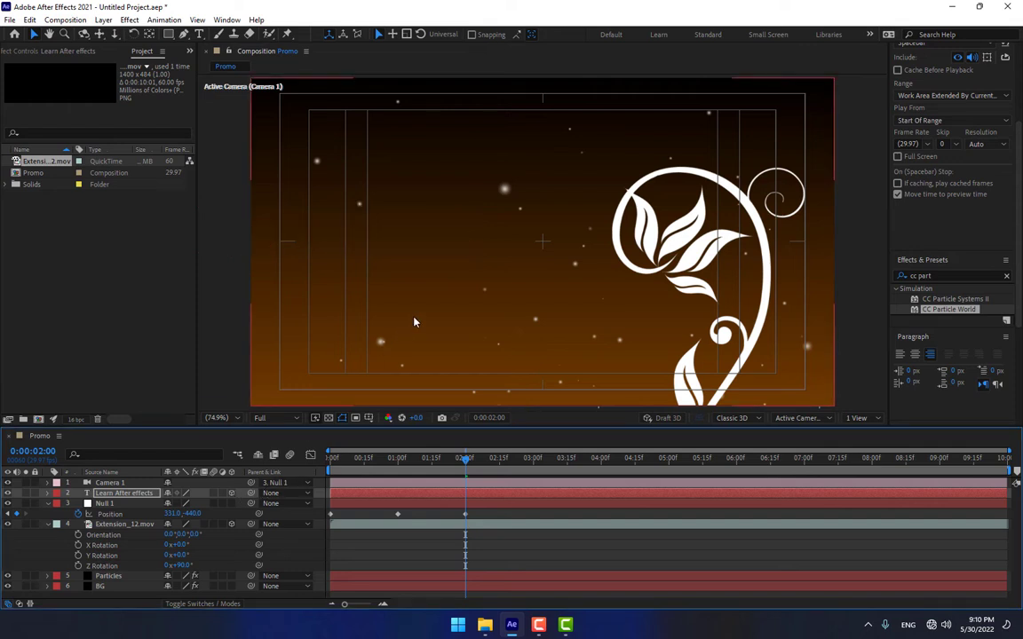
Move the text into the camera frame beside the floral flourish and scale it to 58%.
{"action": "scroll", "coordinate": [414, 322], "scroll_direction": "down", "scroll_amount": 4}
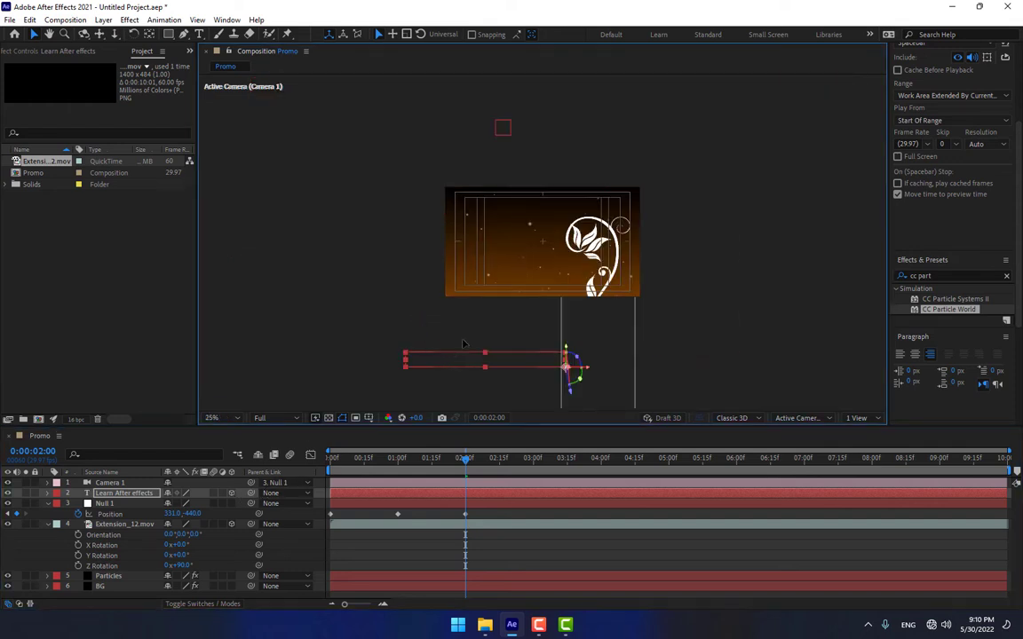
{"action": "left_click_drag", "start_coordinate": [457, 359], "coordinate": [497, 247]}
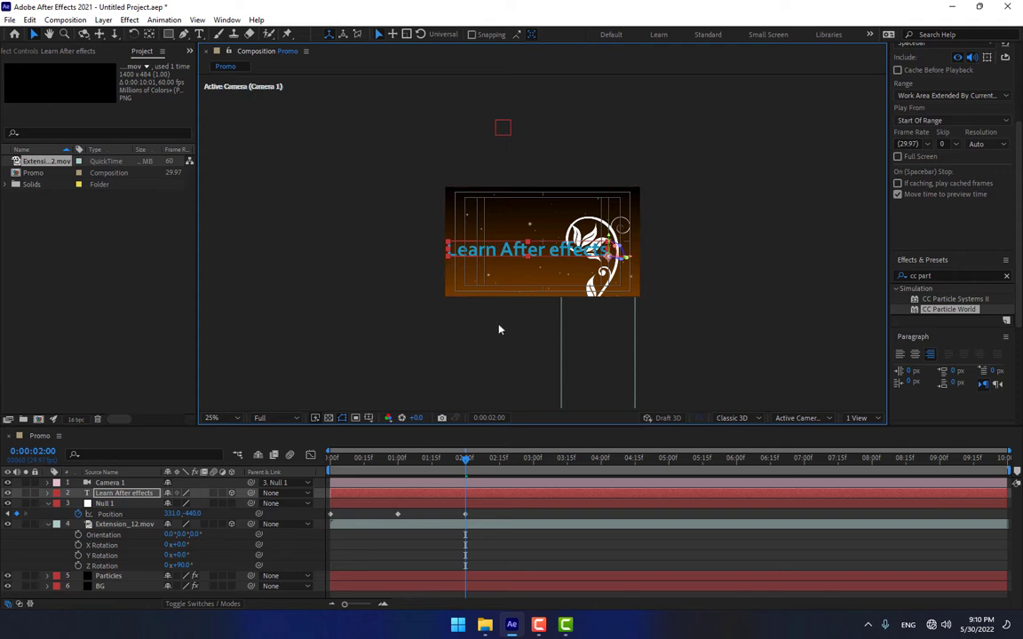
{"action": "key", "text": "s"}
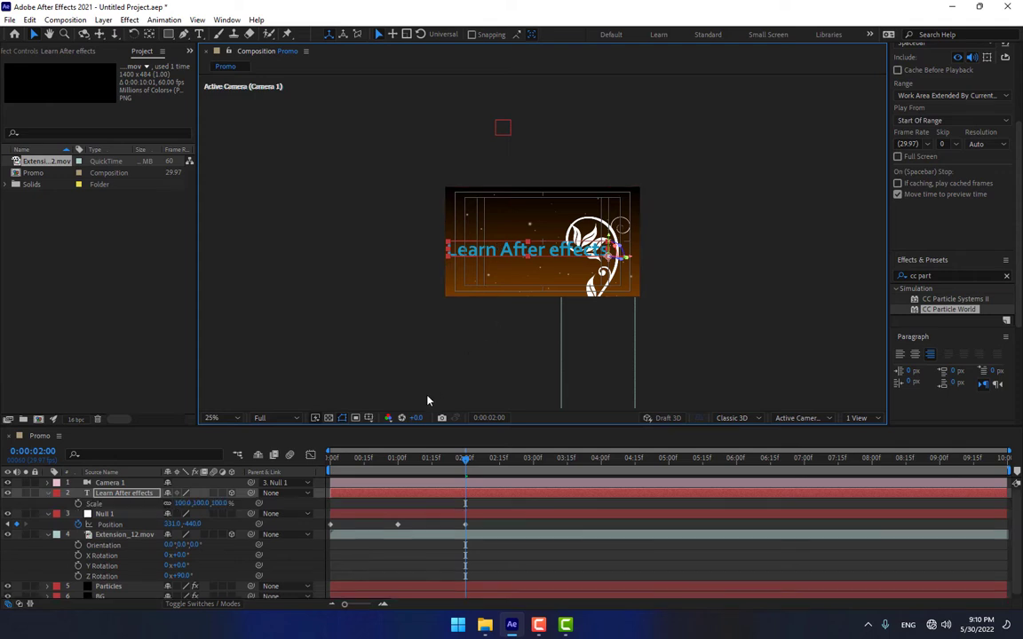
{"action": "left_click_drag", "start_coordinate": [201, 503], "coordinate": [182, 503]}
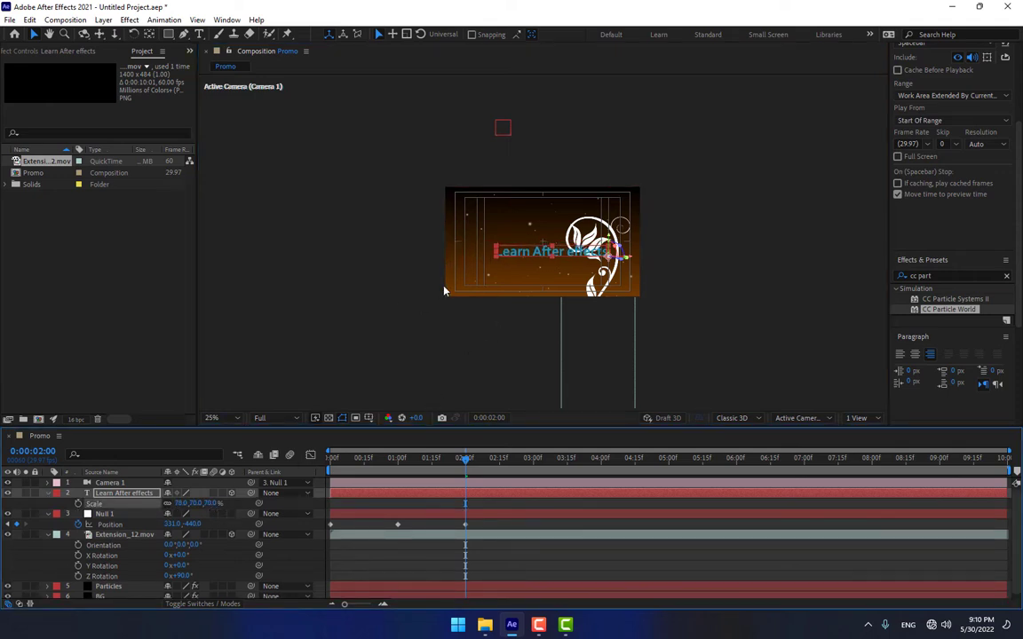
{"action": "scroll", "coordinate": [478, 283], "scroll_direction": "up", "scroll_amount": 2}
{"action": "left_click_drag", "start_coordinate": [495, 265], "coordinate": [422, 242]}
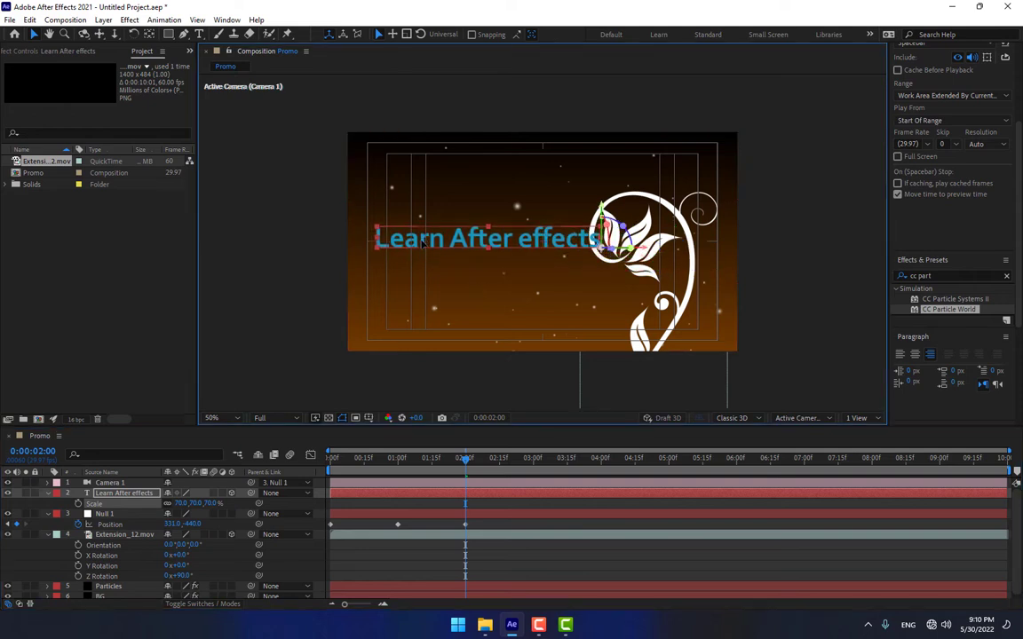
{"action": "left_click_drag", "start_coordinate": [193, 503], "coordinate": [176, 503]}
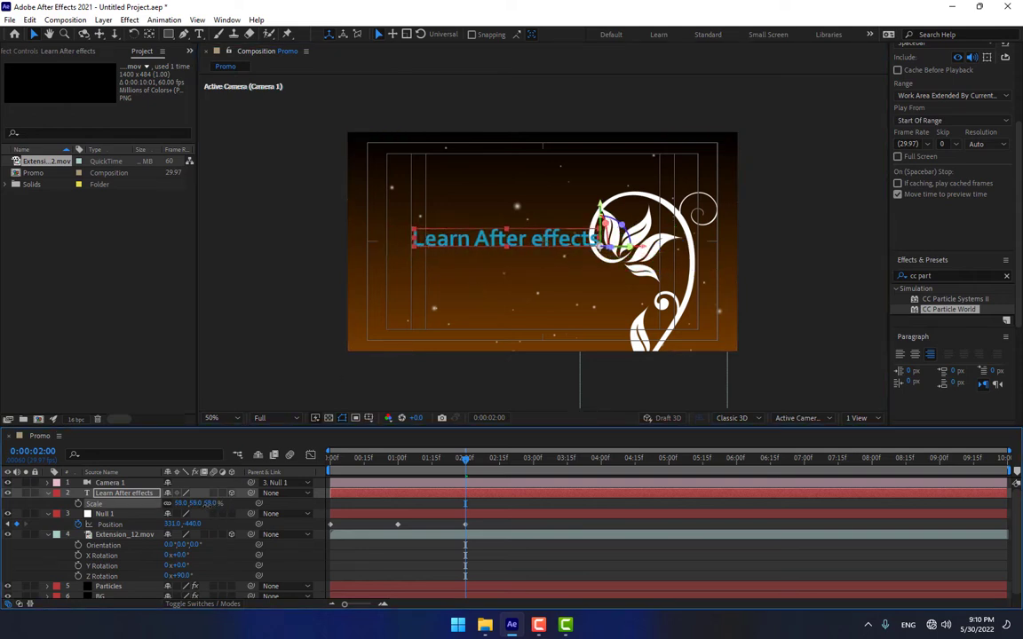
{"action": "left_click_drag", "start_coordinate": [461, 246], "coordinate": [424, 239]}
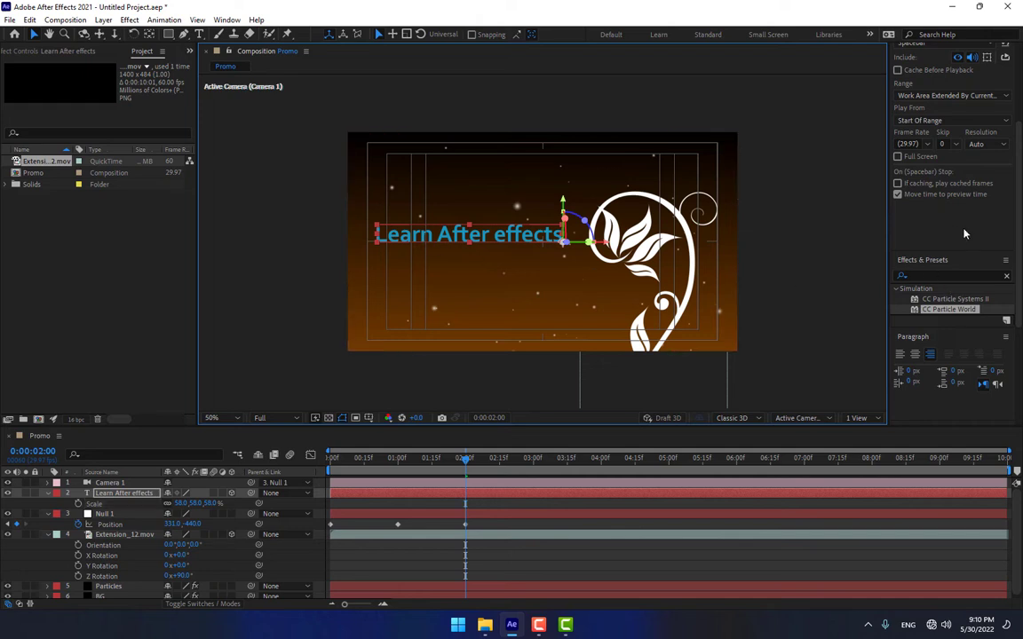
Make the text fill white by sampling the colour from the floral flourish.
{"action": "scroll", "coordinate": [965, 233], "scroll_direction": "down", "scroll_amount": 4}
{"action": "left_click", "coordinate": [978, 273]}
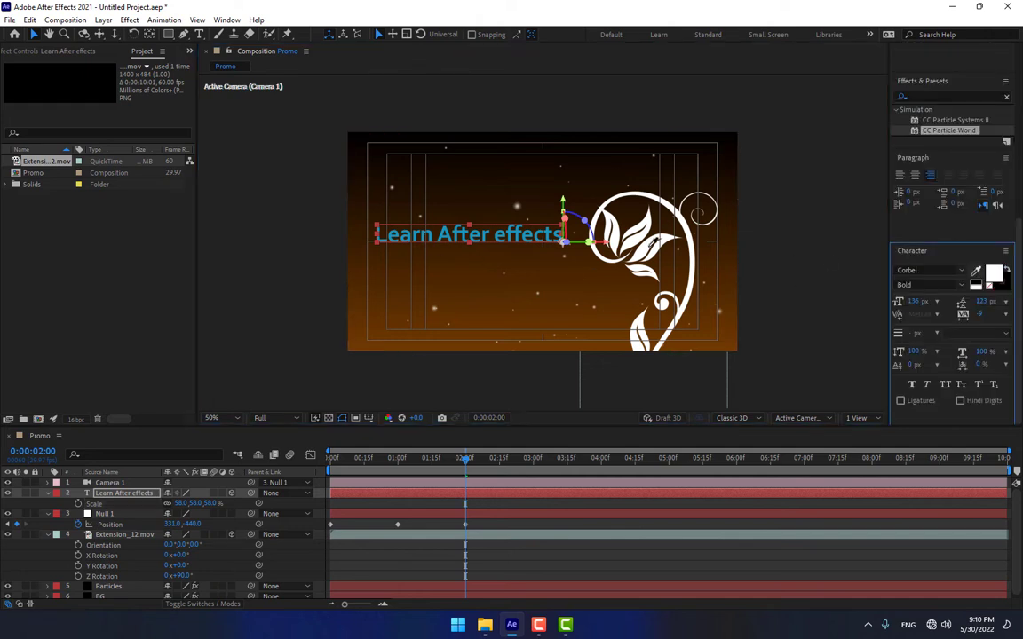
{"action": "left_click", "coordinate": [655, 240]}
Duplicate the "Learn After effects" layer and move the copy straight down to sit directly below the original.
{"action": "key", "text": "period"}
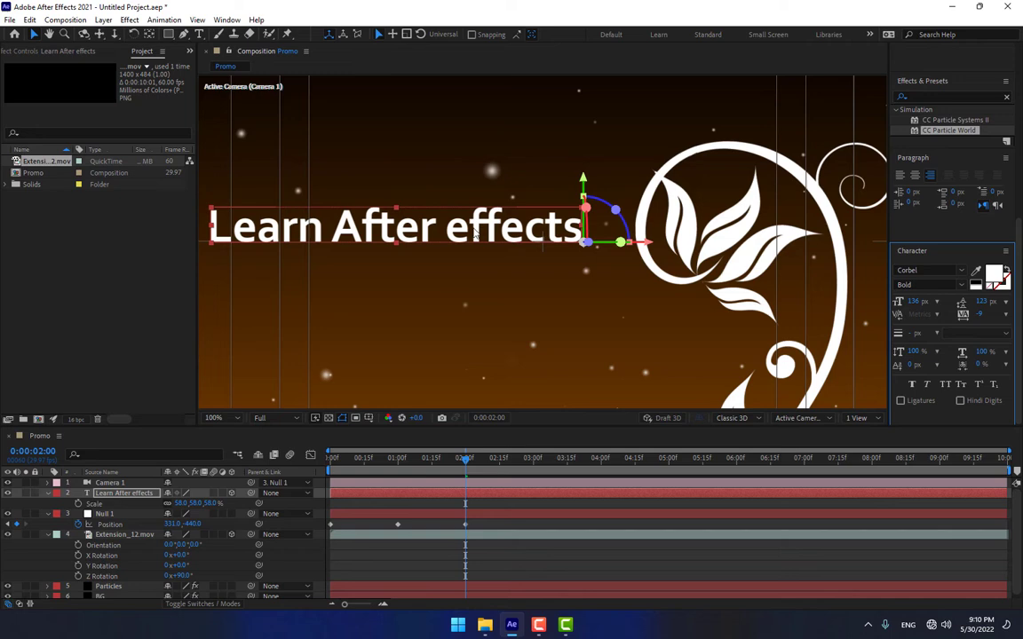
{"action": "key", "text": "ctrl+d"}
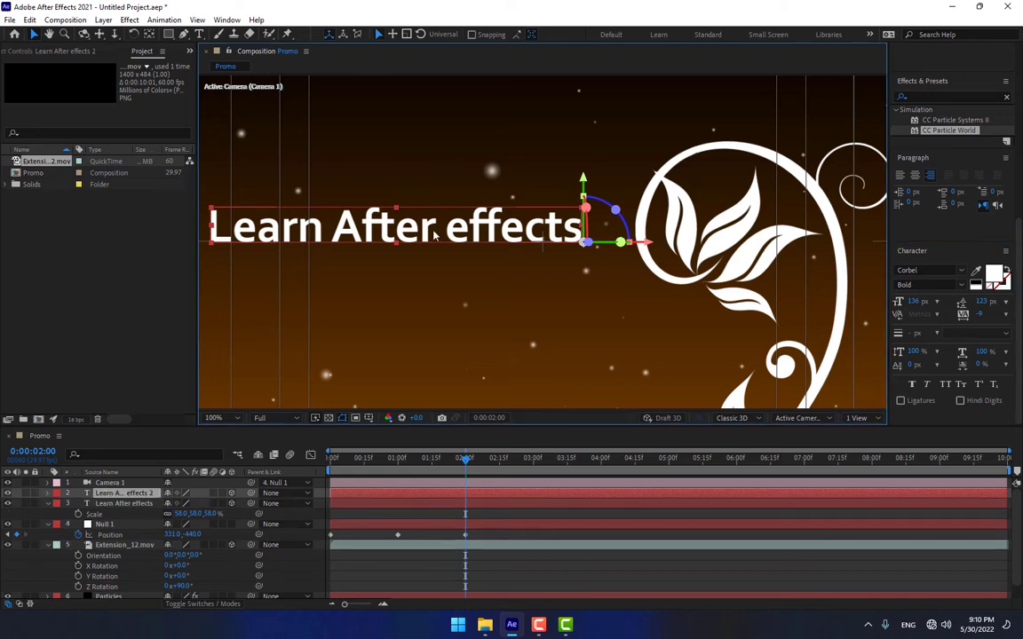
{"action": "left_click_drag", "start_coordinate": [585, 188], "coordinate": [590, 223]}
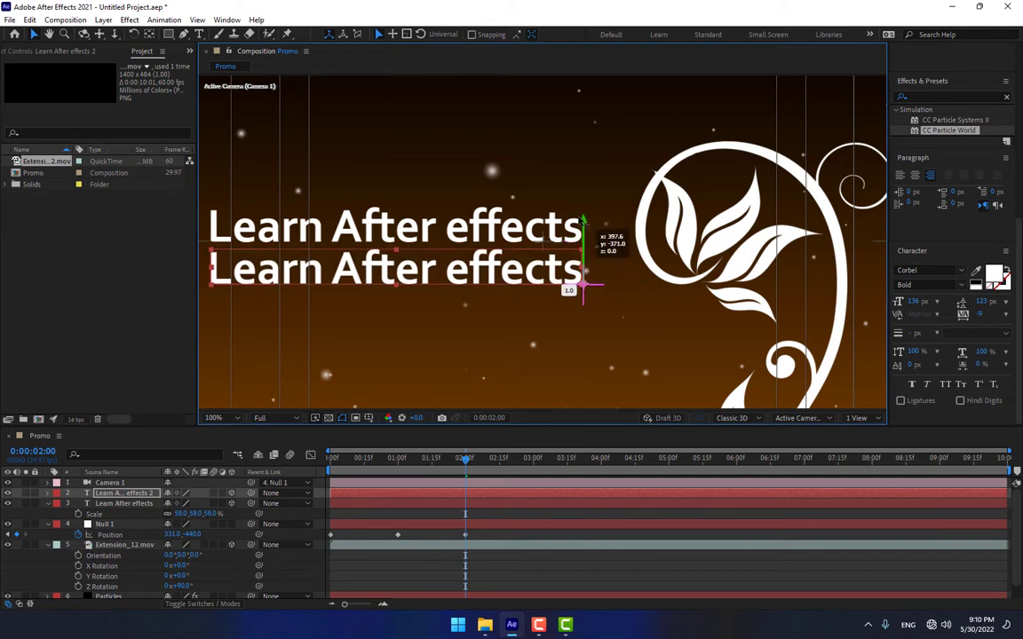
Replace the lower copy's text with "Don't forget like and subscribe" and reduce its font size to 90.8 px.
{"action": "double_click", "coordinate": [593, 286]}
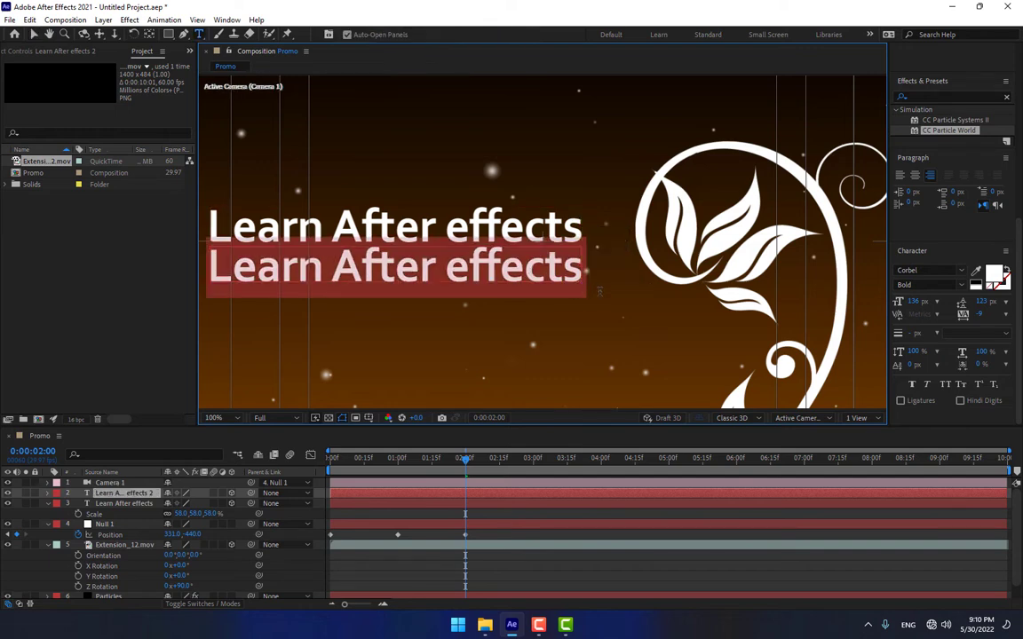
{"action": "type", "text": "Do"}
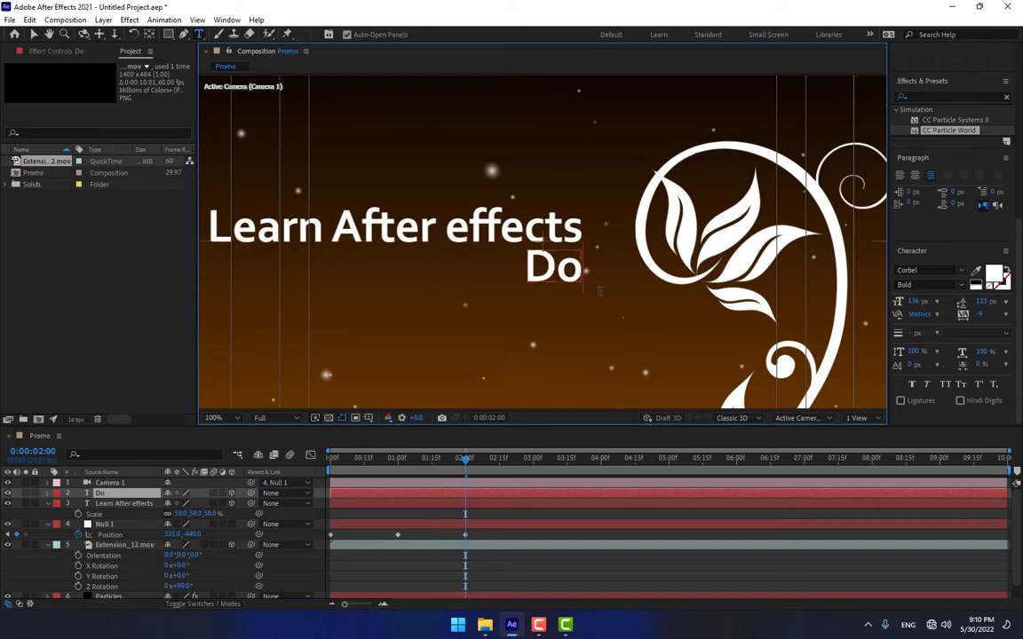
{"action": "type", "text": "n't f"}
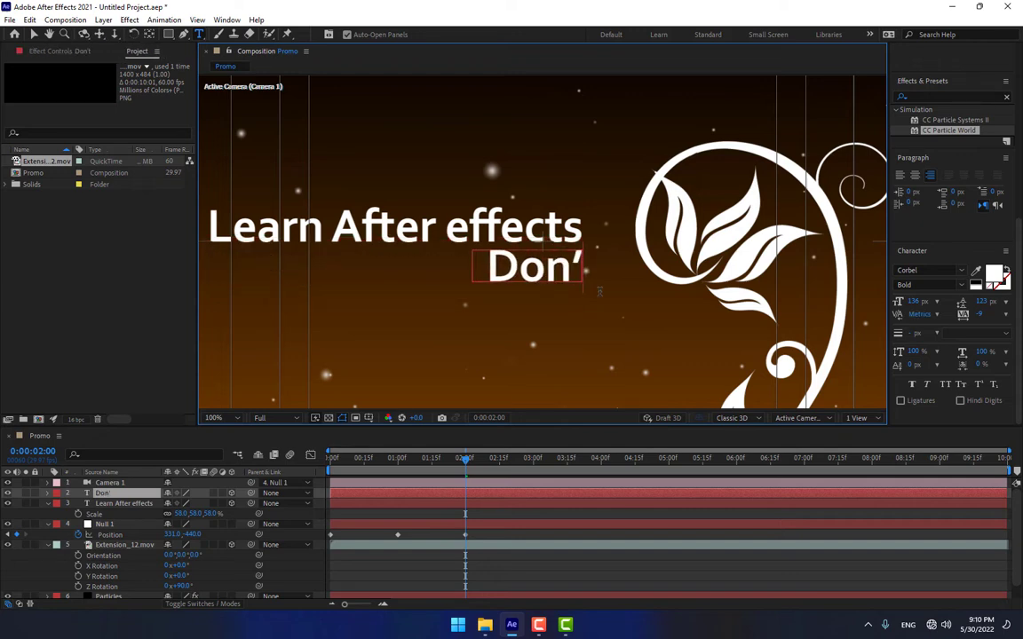
{"action": "type", "text": "or"}
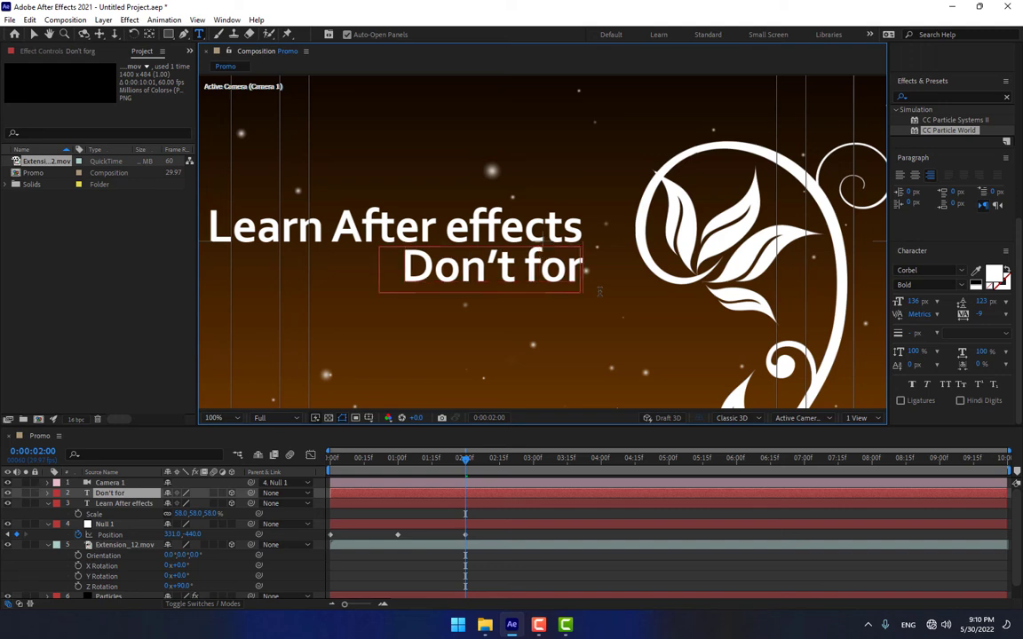
{"action": "type", "text": "get l"}
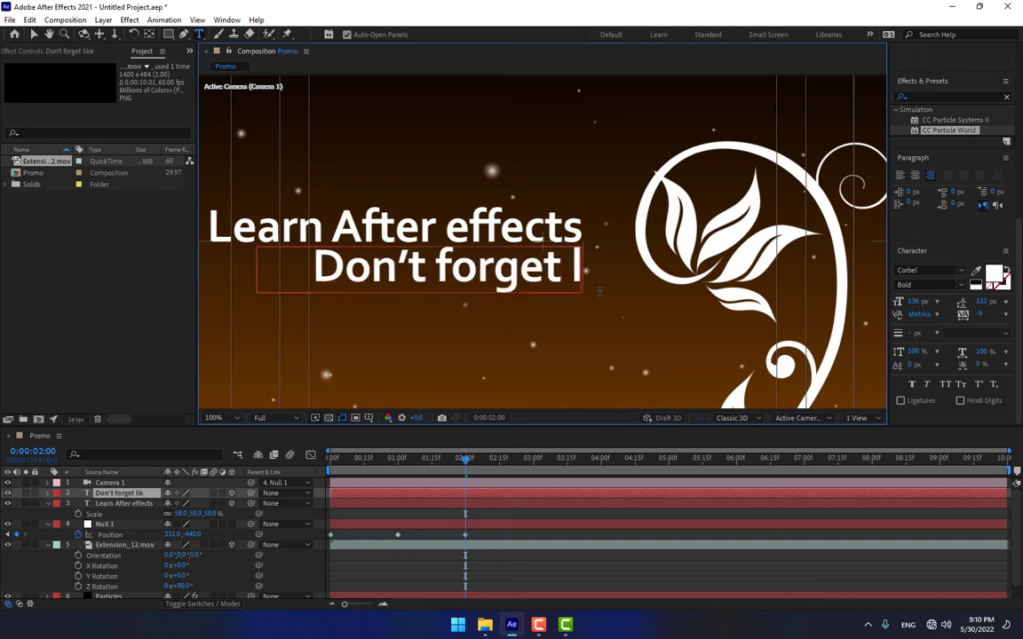
{"action": "type", "text": "ike and subs"}
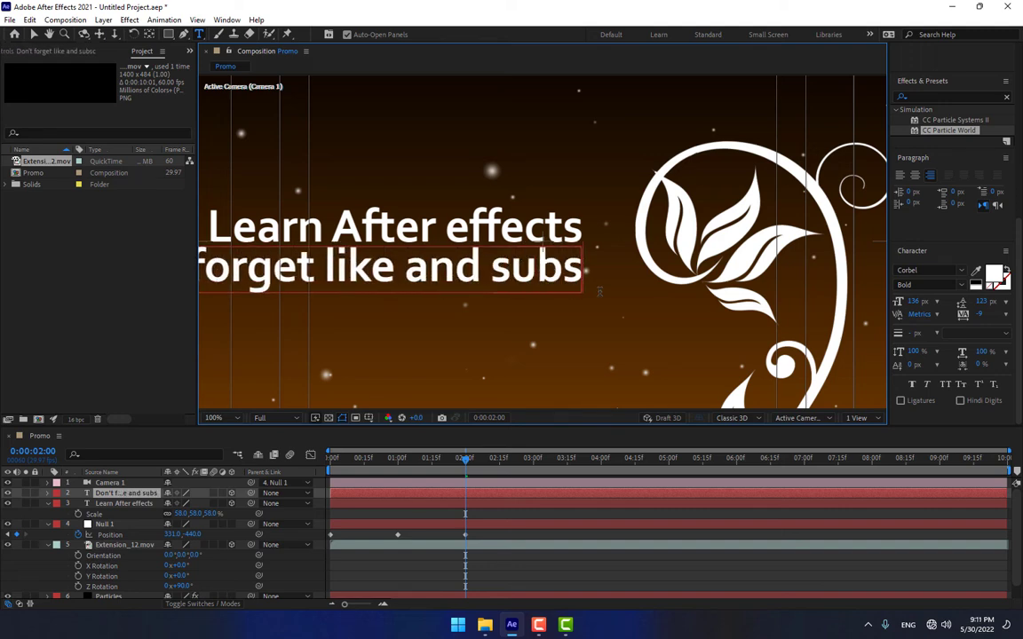
{"action": "type", "text": "cribe the"}
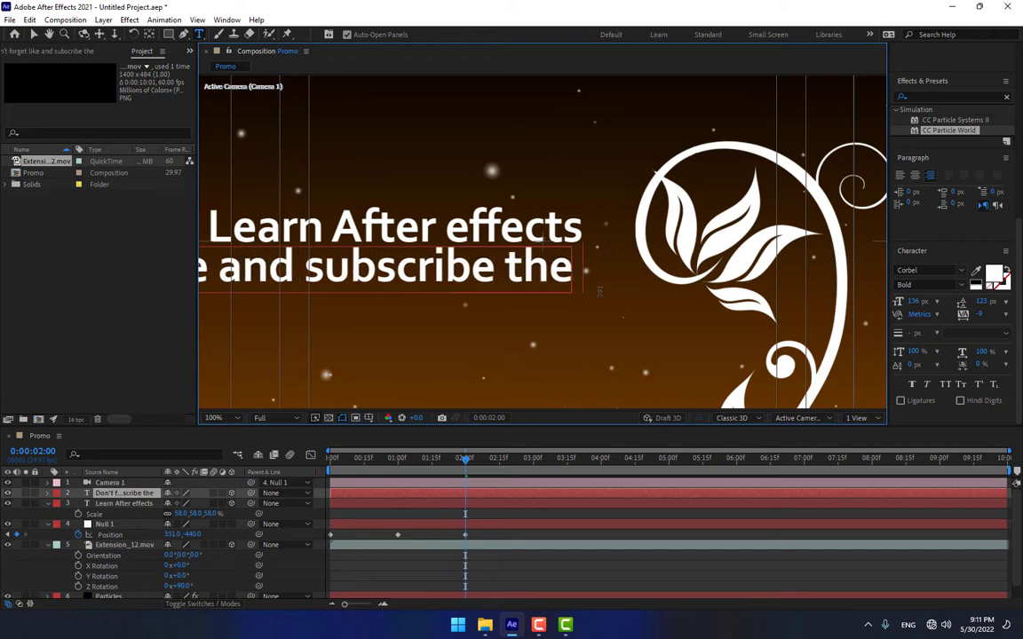
{"action": "key", "text": "BackSpace"}
{"action": "key", "text": "BackSpace"}
{"action": "key", "text": "BackSpace"}
{"action": "key", "text": "BackSpace"}
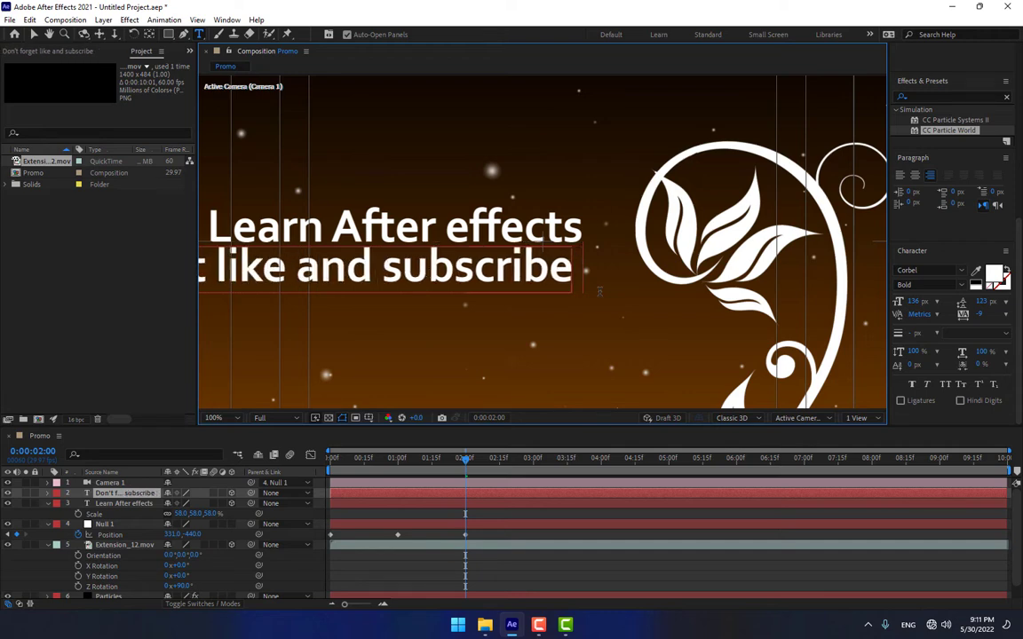
{"action": "key", "text": "ctrl+a"}
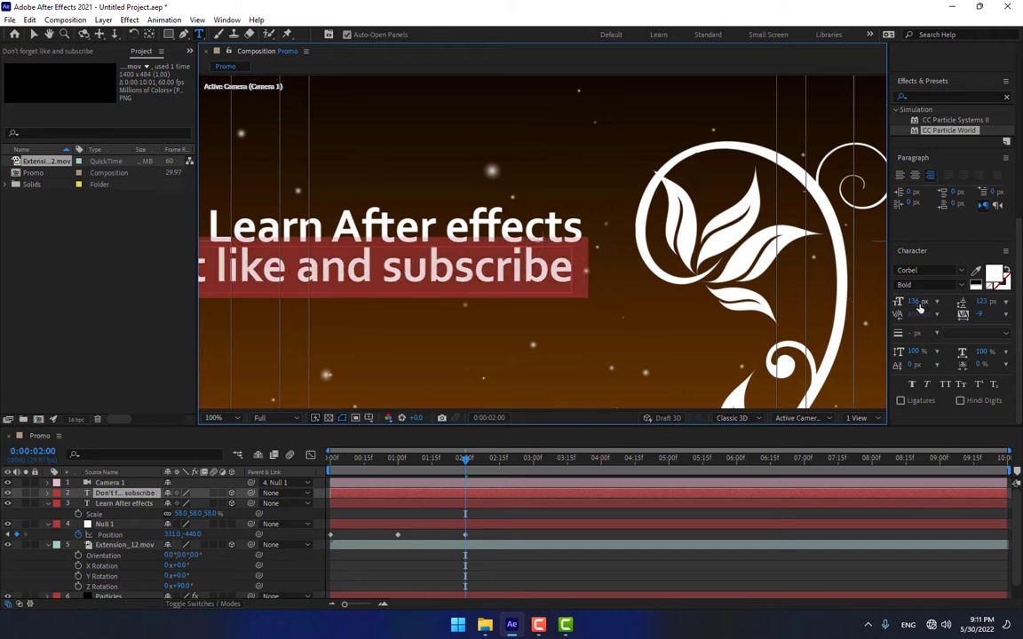
{"action": "mouse_move", "coordinate": [921, 309]}
{"action": "left_mouse_down"}
{"action": "mouse_move", "coordinate": [923, 343]}
{"action": "mouse_move", "coordinate": [919, 331]}
{"action": "left_mouse_up"}
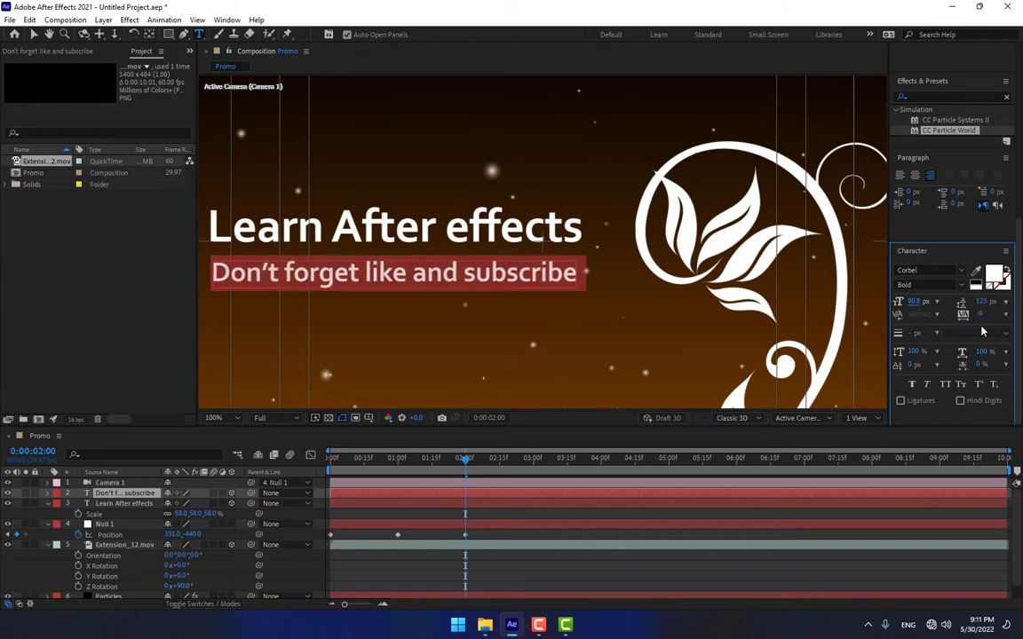
Change the fill colour of the "Don't forget like and subscribe" text to light grey.
{"action": "left_click", "coordinate": [996, 272]}
{"action": "mouse_move", "coordinate": [224, 498]}
{"action": "left_mouse_down"}
{"action": "mouse_move", "coordinate": [221, 513]}
{"action": "mouse_move", "coordinate": [214, 406]}
{"action": "left_mouse_up"}
{"action": "left_click", "coordinate": [480, 363]}
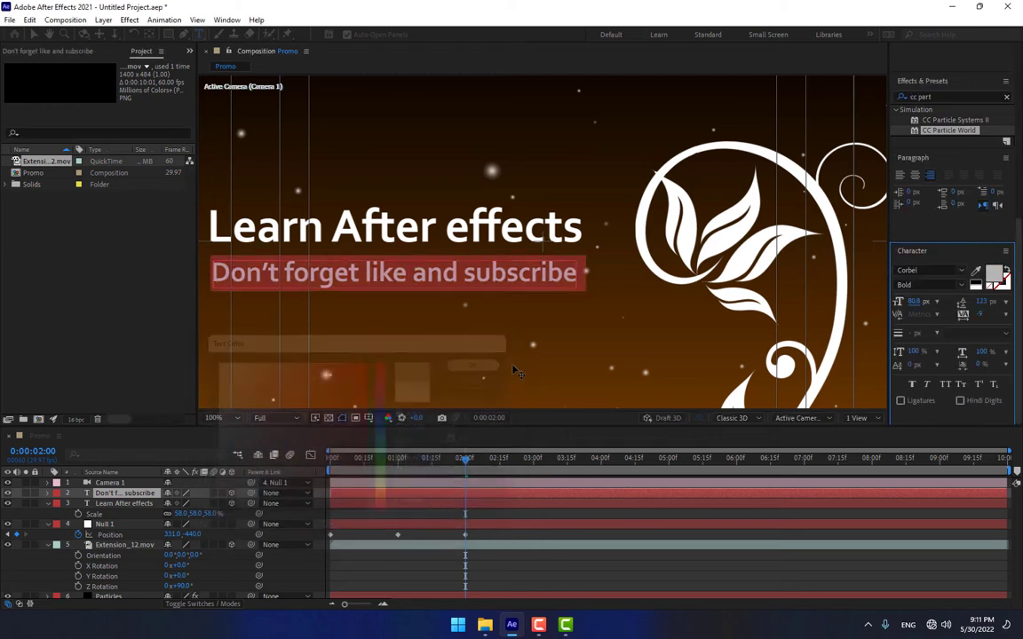
{"action": "left_click", "coordinate": [32, 35]}
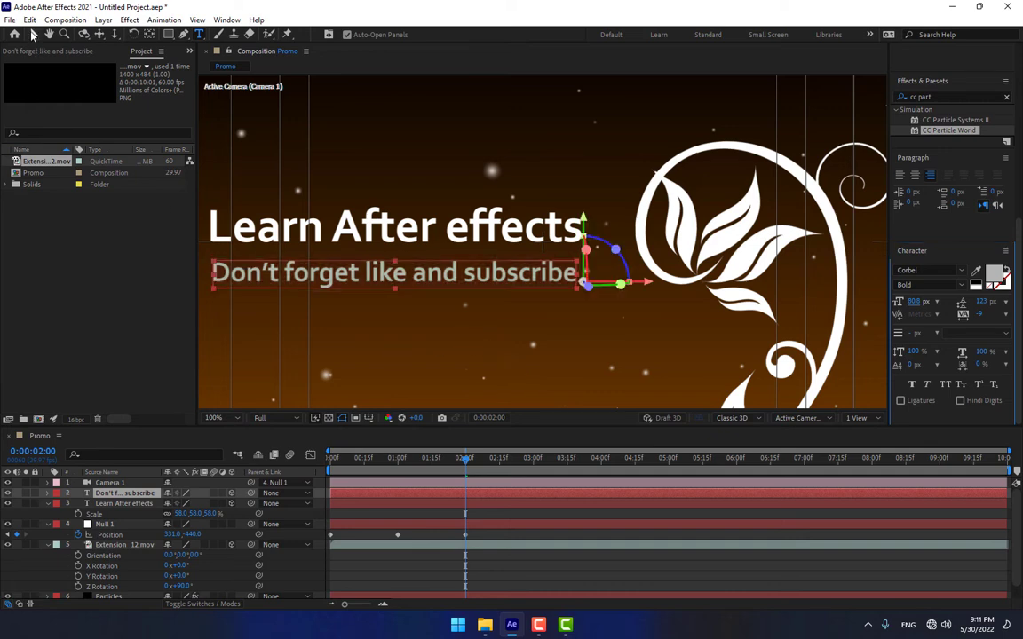
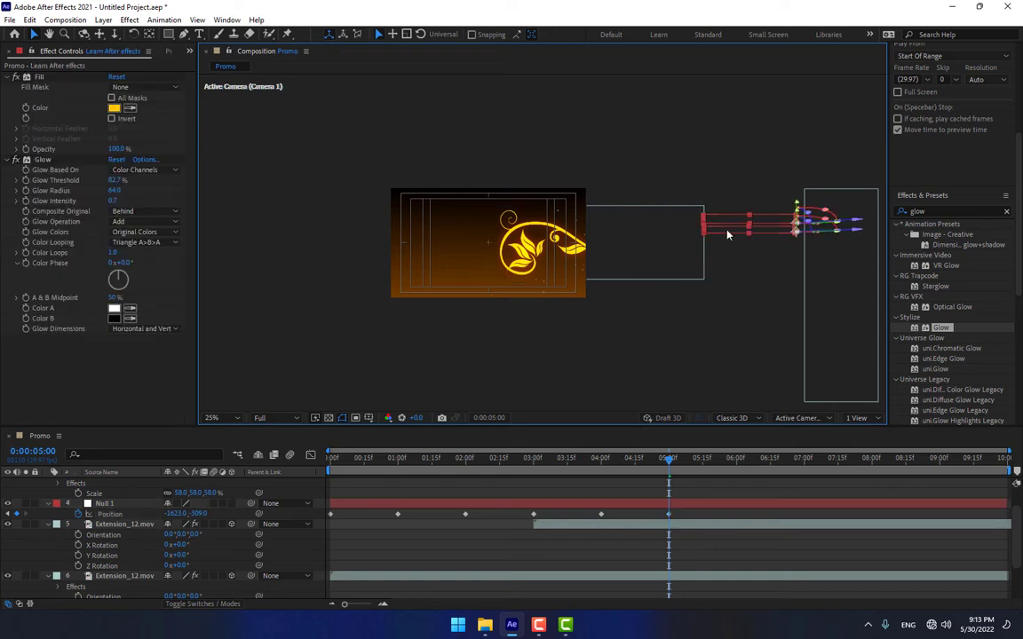
Duplicate both text layers into the camera frame at 5 seconds and set Null 1's X position to -1753.
{"action": "key", "text": "ctrl+d"}
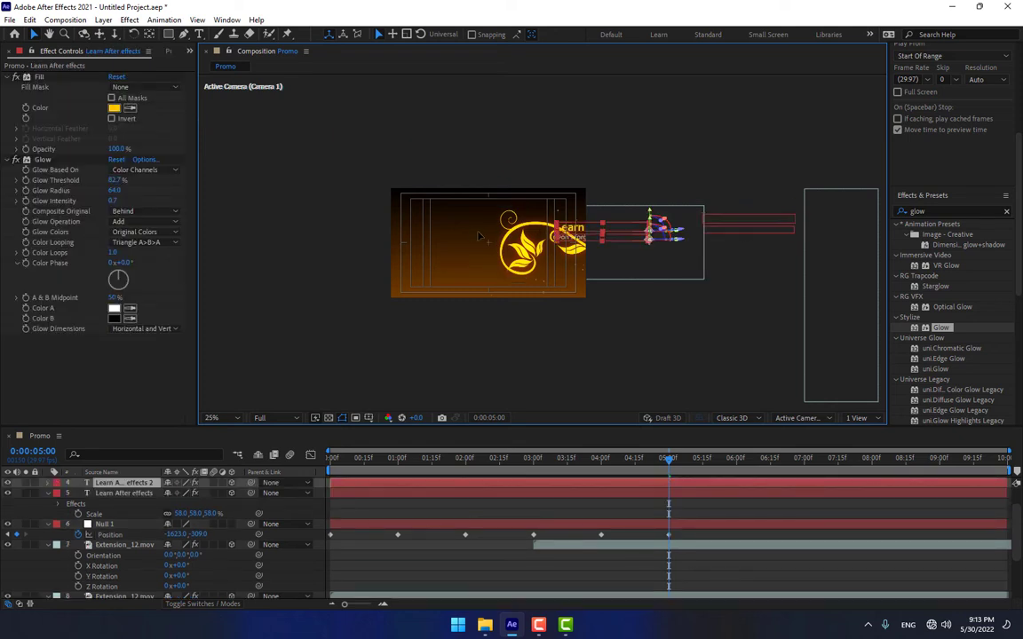
{"action": "left_click_drag", "start_coordinate": [446, 239], "coordinate": [424, 239]}
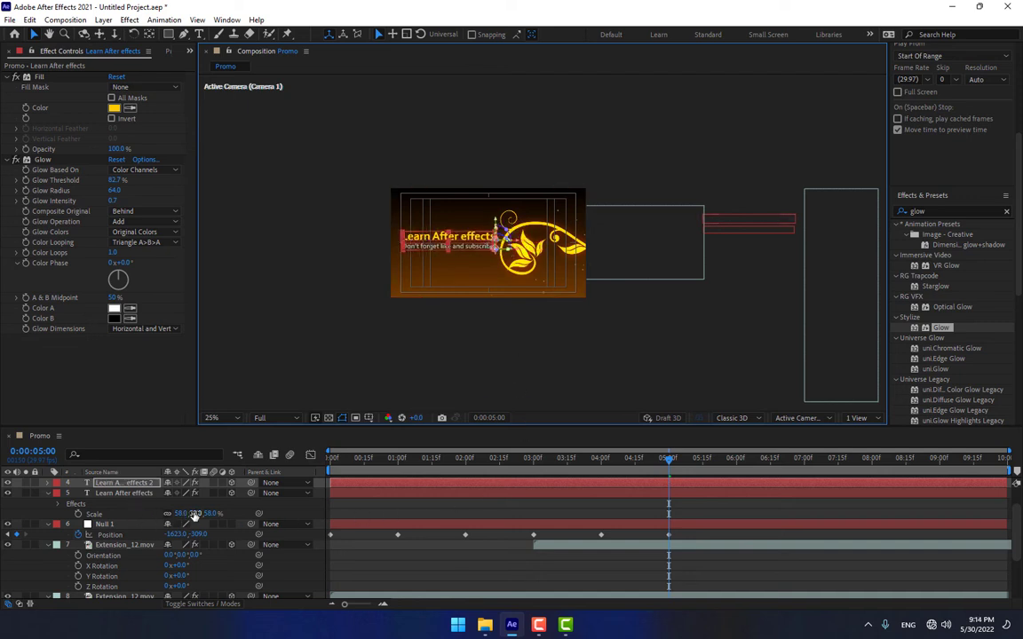
{"action": "left_click_drag", "start_coordinate": [175, 534], "coordinate": [42, 534]}
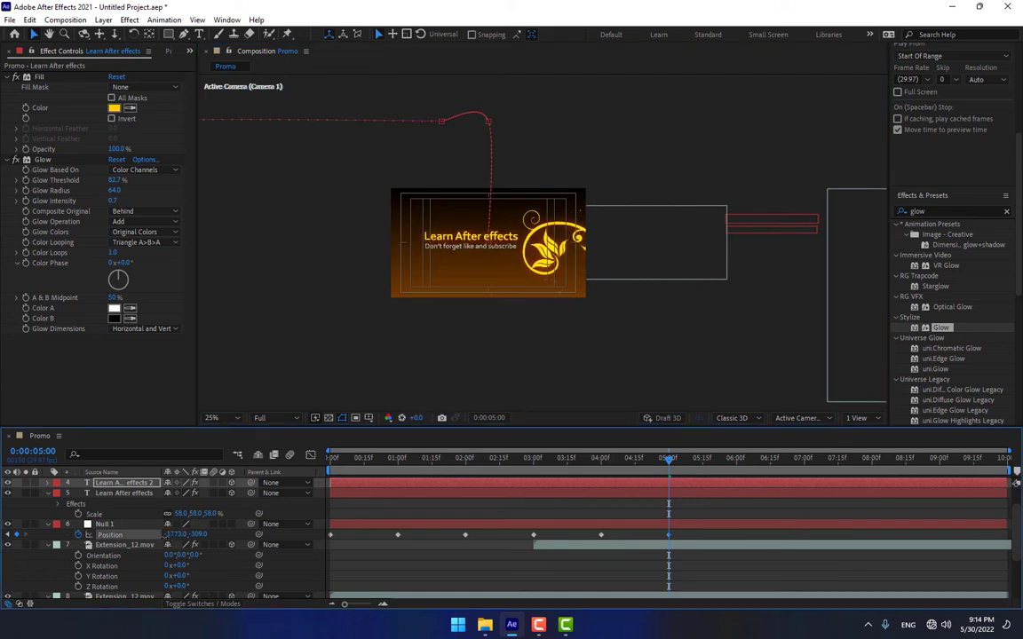
{"action": "left_click_drag", "start_coordinate": [165, 535], "coordinate": [168, 534]}
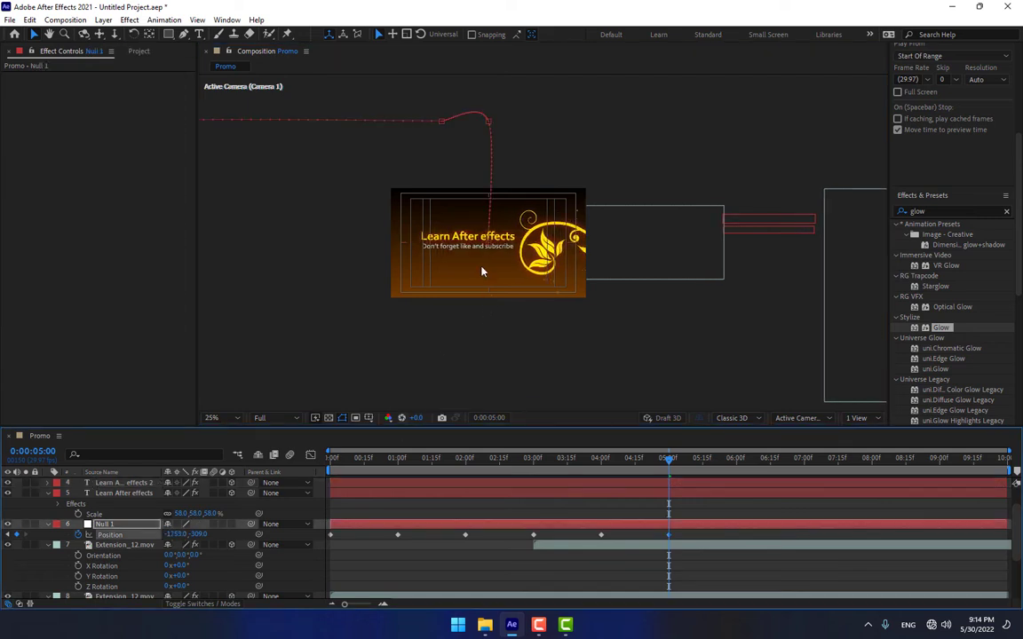
Nudge the two copied text lines slightly left, away from the floral flourish.
{"action": "key", "text": "period"}
{"action": "left_click", "coordinate": [346, 253]}
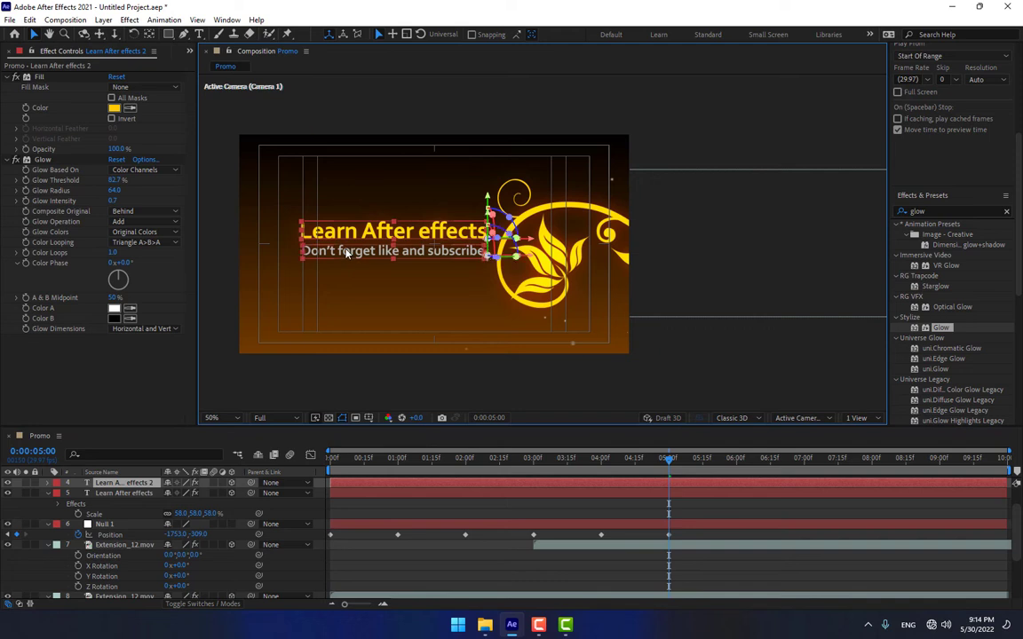
{"action": "key", "text": "shift+Left"}
{"action": "key", "text": "shift+Left"}
{"action": "key", "text": "shift+Left"}
{"action": "key", "text": "shift+Left"}
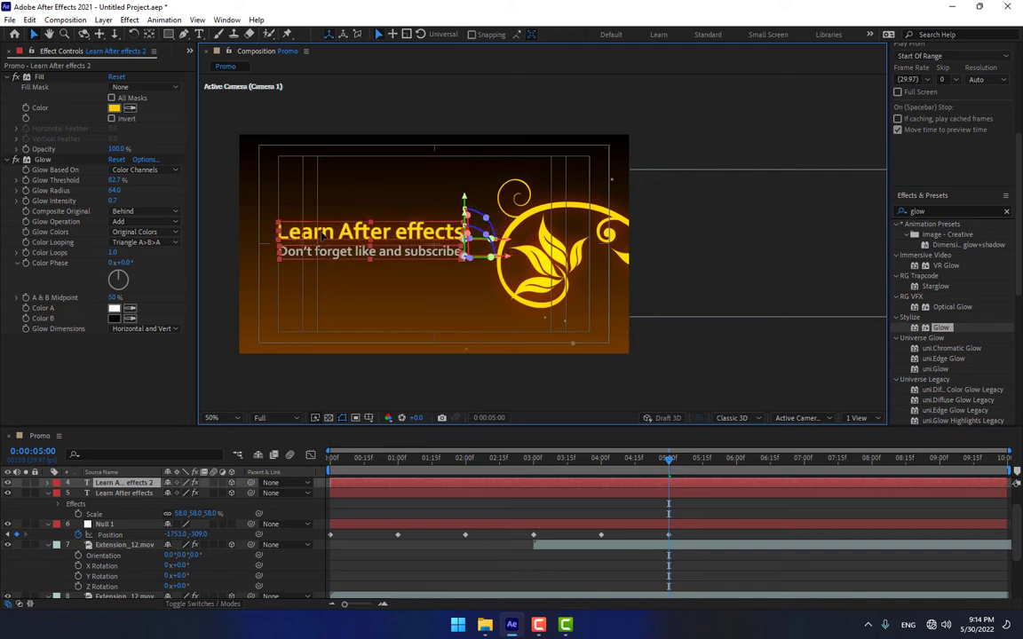
{"action": "left_click", "coordinate": [576, 104]}
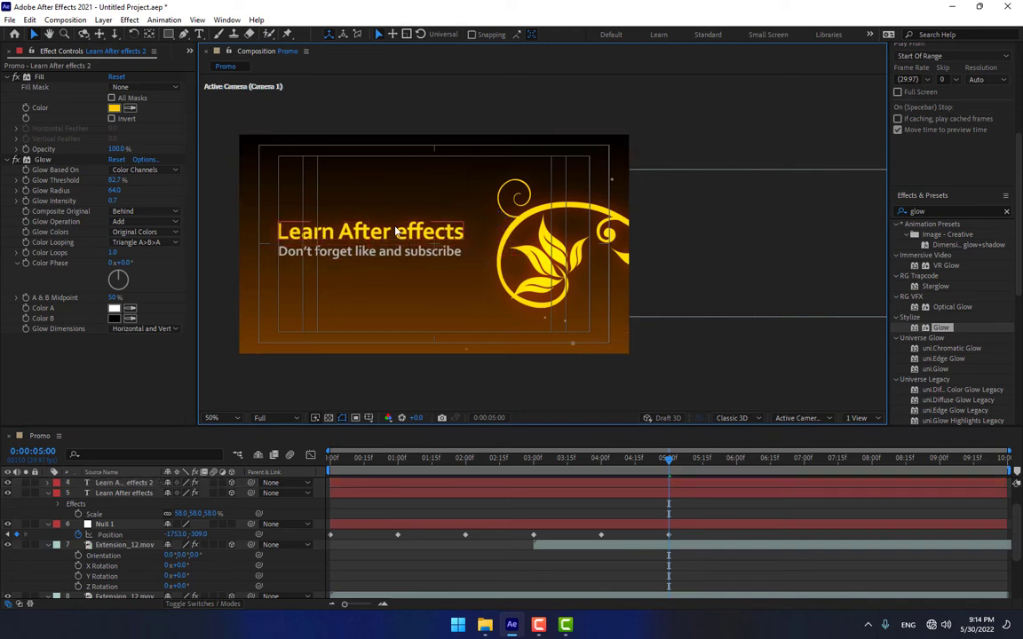
Replace the upper copied line "Learn After effects" with "Motion Graphics & VFX".
{"action": "left_click", "coordinate": [391, 231]}
{"action": "double_click", "coordinate": [391, 231]}
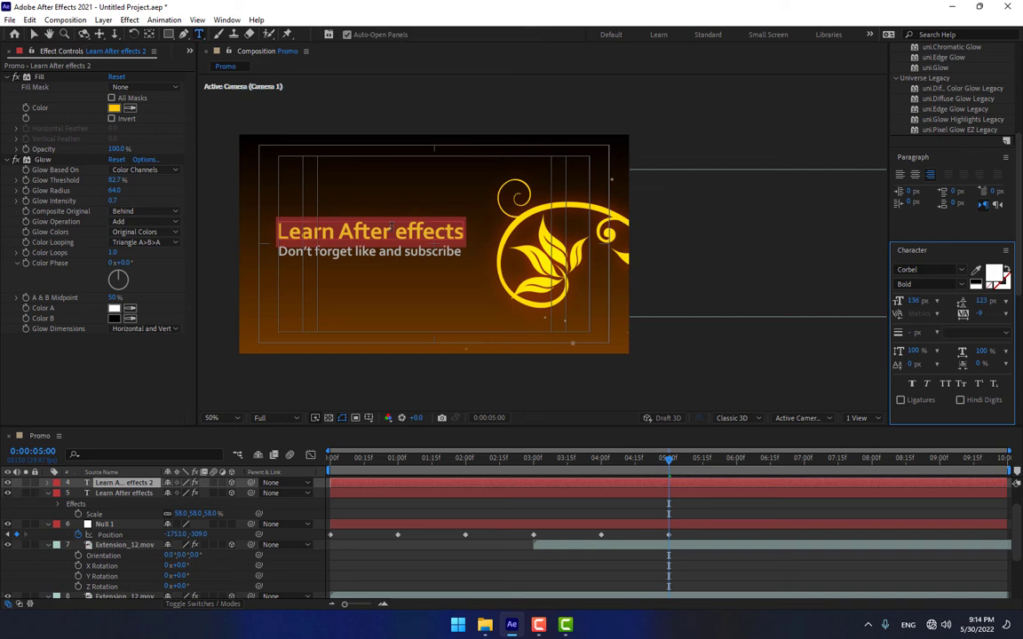
{"action": "type", "text": "M"}
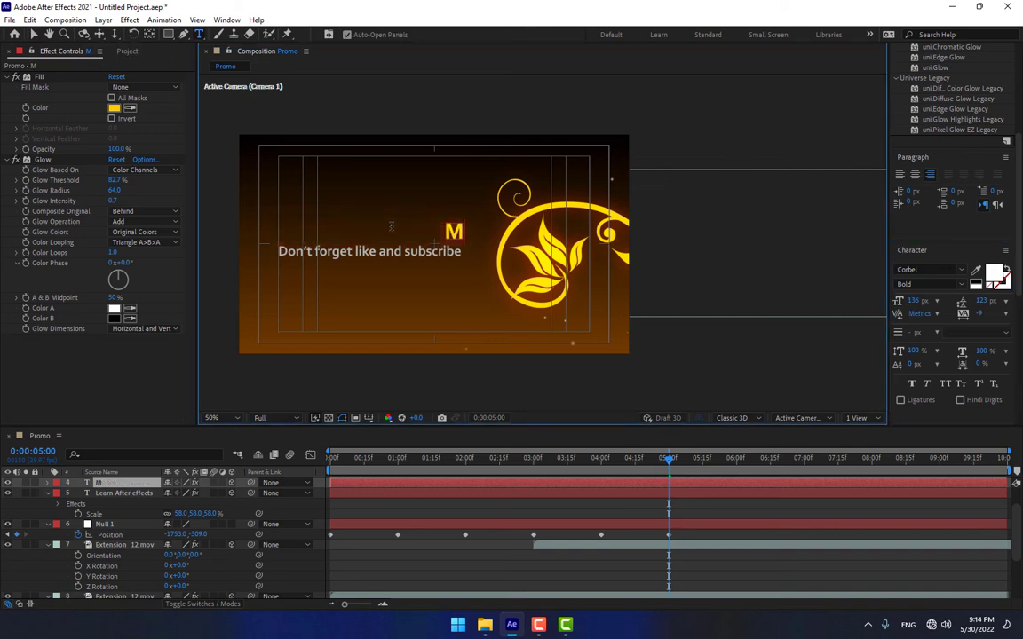
{"action": "type", "text": "otion"}
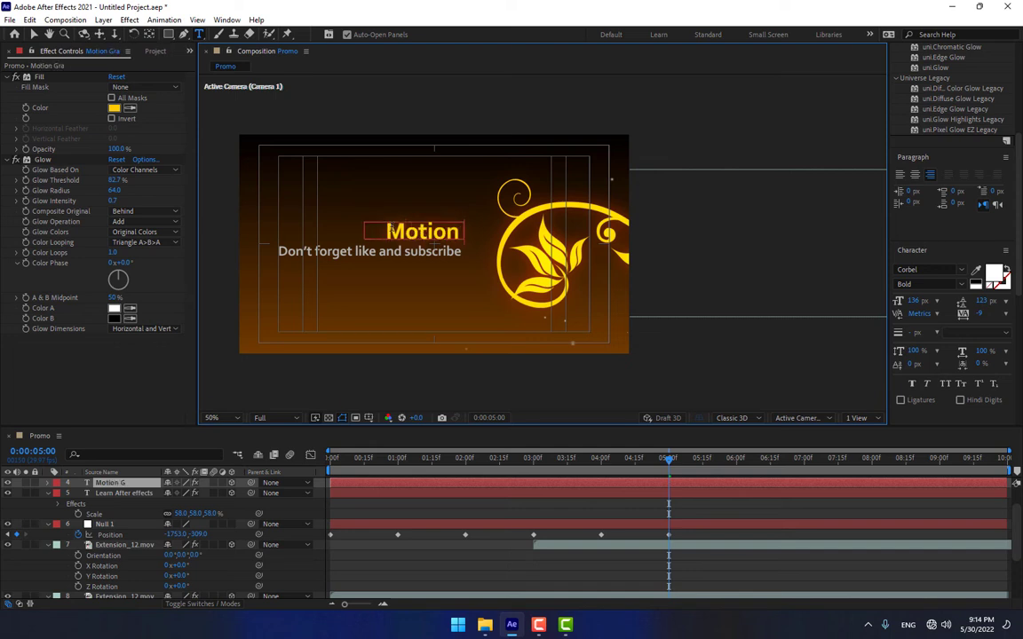
{"action": "type", "text": " Graphics"}
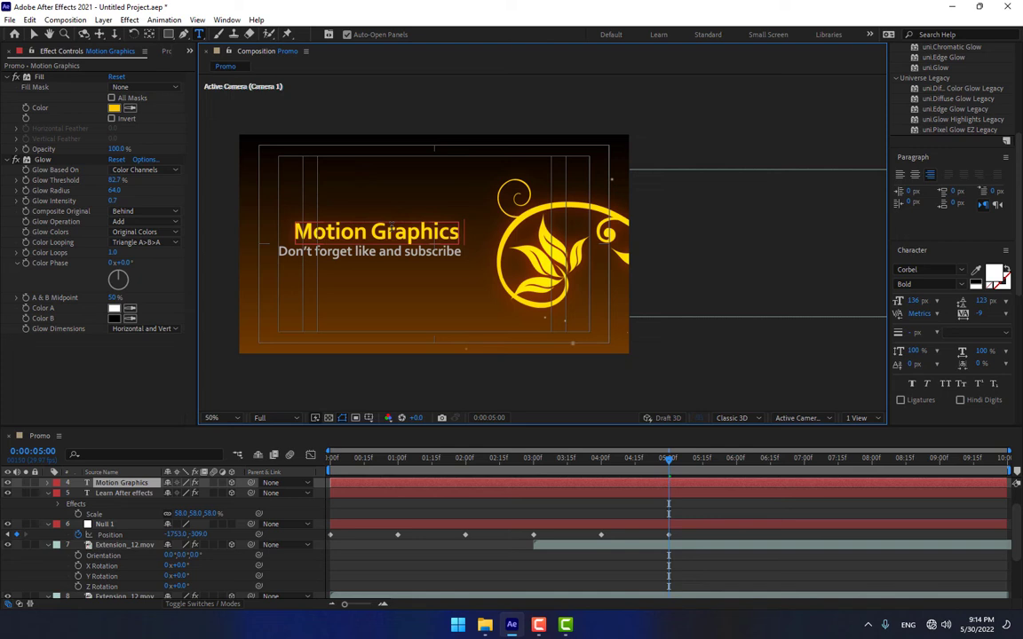
{"action": "type", "text": "&"}
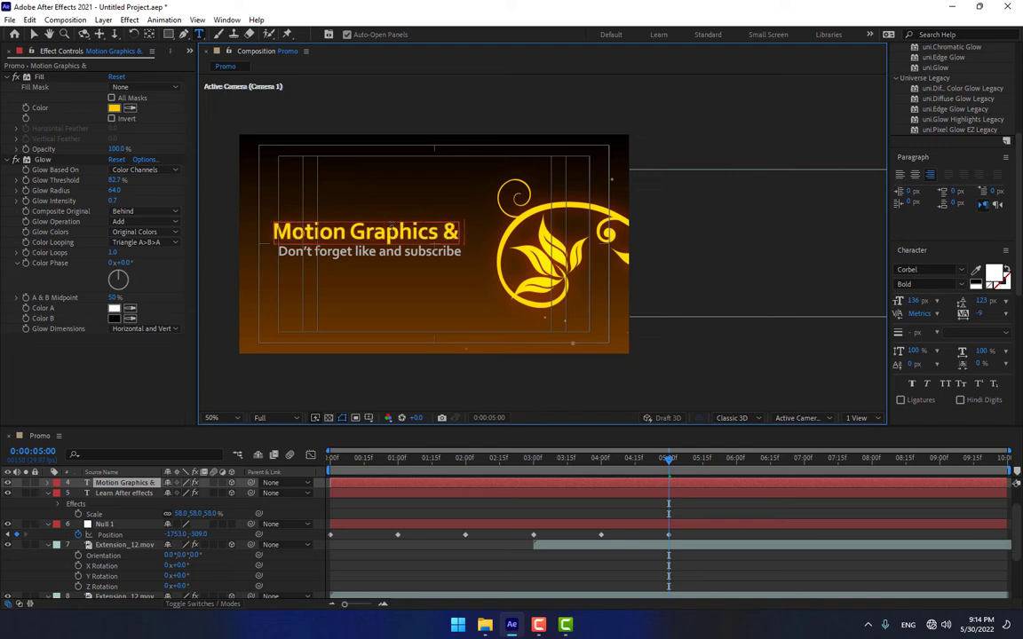
{"action": "type", "text": " VFX"}
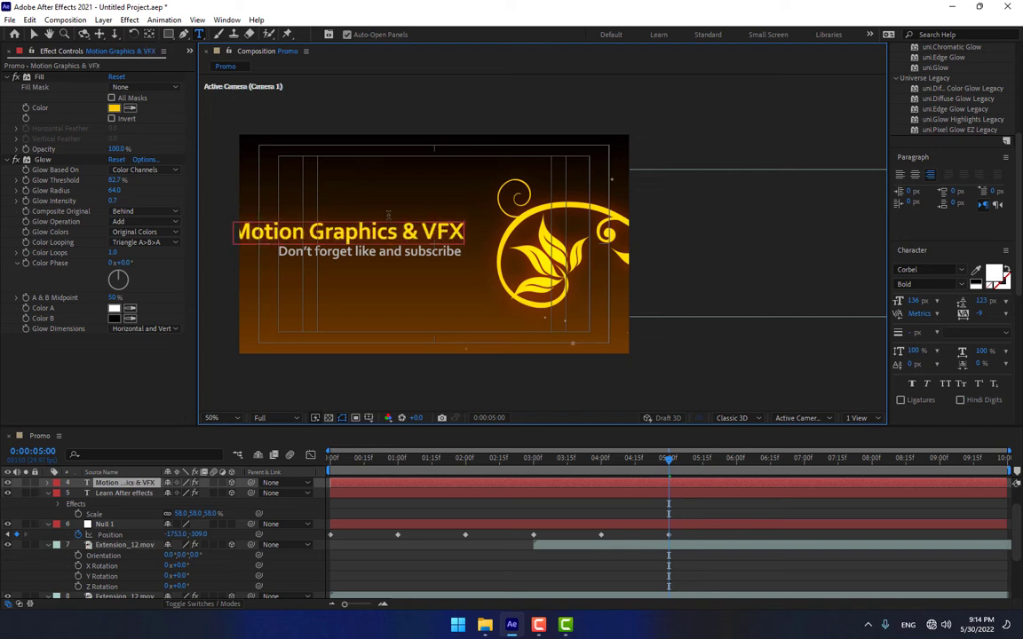
Reduce the "Motion Graphics & VFX" font size to 109.1 px so it matches the width of the line below.
{"action": "key", "text": "ctrl+a"}
{"action": "left_click_drag", "start_coordinate": [914, 302], "coordinate": [909, 466]}
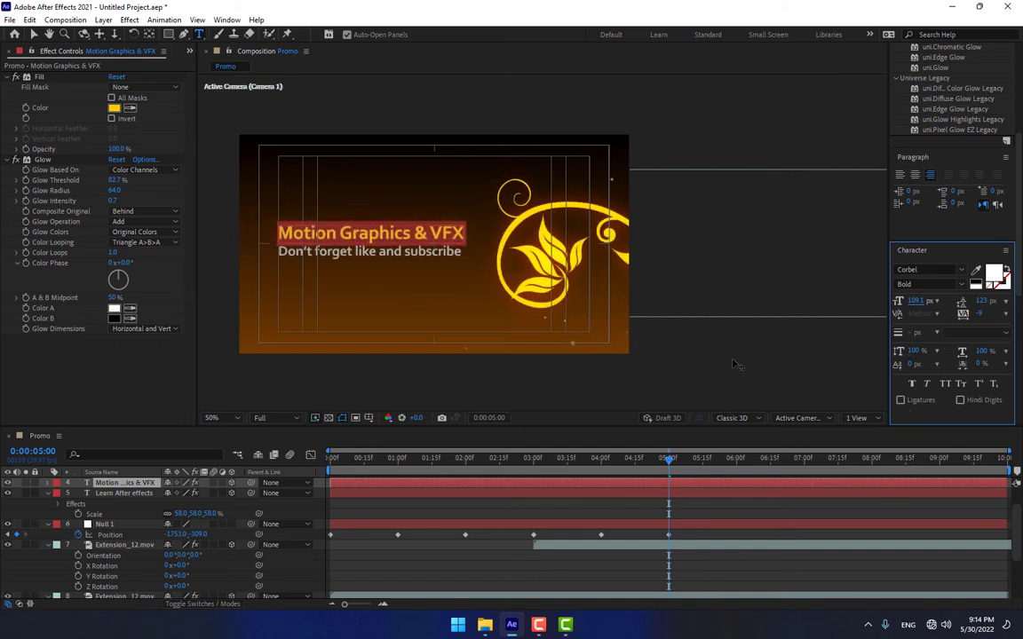
{"action": "left_click", "coordinate": [734, 365]}
{"action": "left_click", "coordinate": [575, 513]}
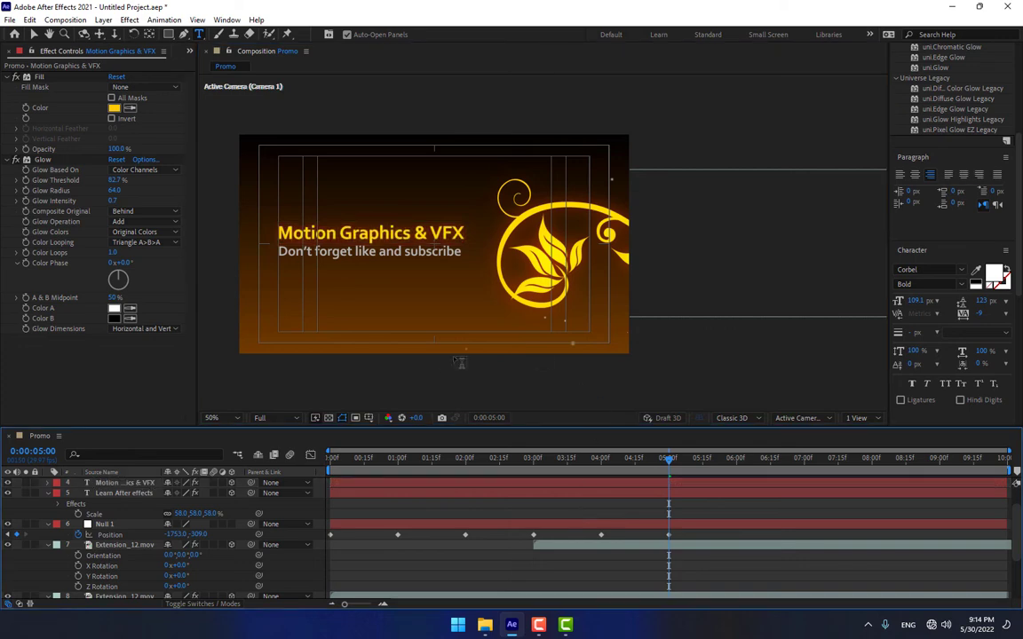
Straighten Null 1's motion path at the 1-second keyframe by pulling its curve handles into the corner point.
{"action": "scroll", "coordinate": [449, 366], "scroll_direction": "down", "scroll_amount": 2}
{"action": "left_click", "coordinate": [122, 525]}
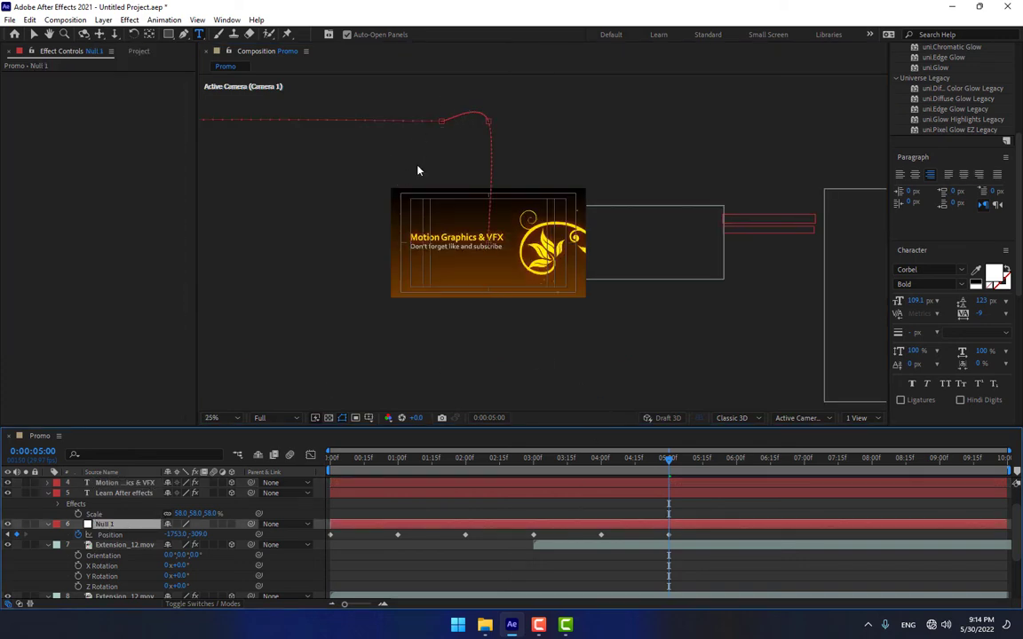
{"action": "key", "text": "v"}
{"action": "scroll", "coordinate": [459, 116], "scroll_direction": "up", "scroll_amount": 2}
{"action": "left_click_drag", "start_coordinate": [462, 118], "coordinate": [610, 329]}
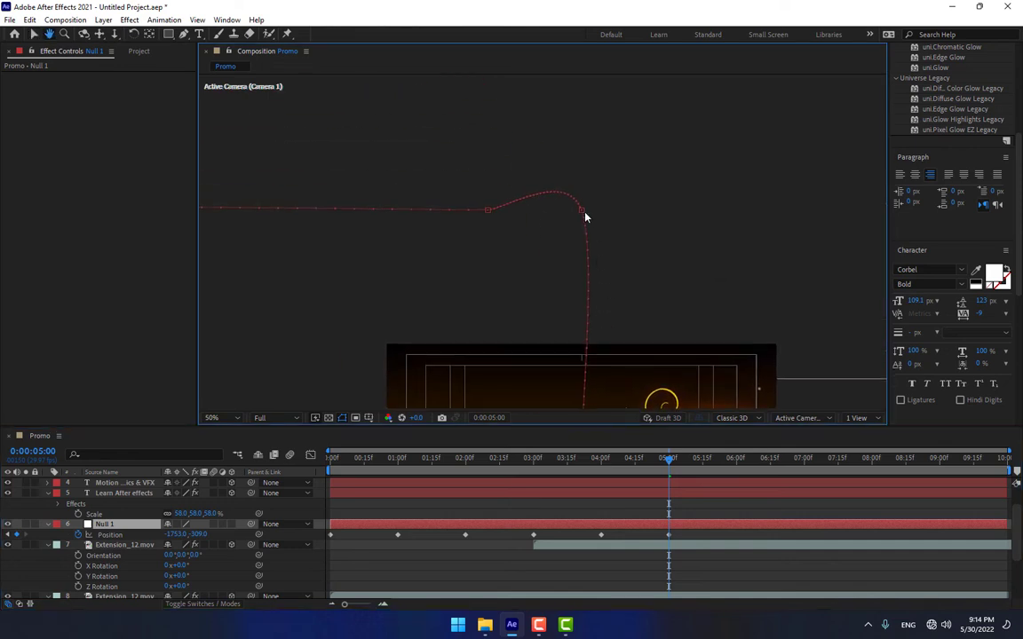
{"action": "left_click", "coordinate": [581, 212]}
{"action": "left_click_drag", "start_coordinate": [598, 255], "coordinate": [582, 229]}
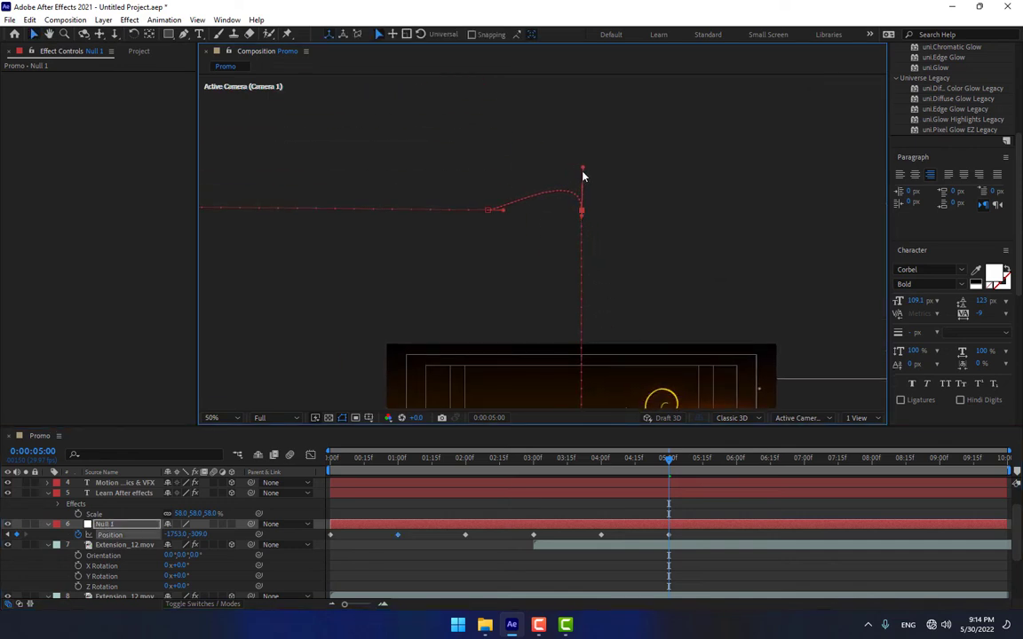
{"action": "left_click_drag", "start_coordinate": [583, 169], "coordinate": [582, 211]}
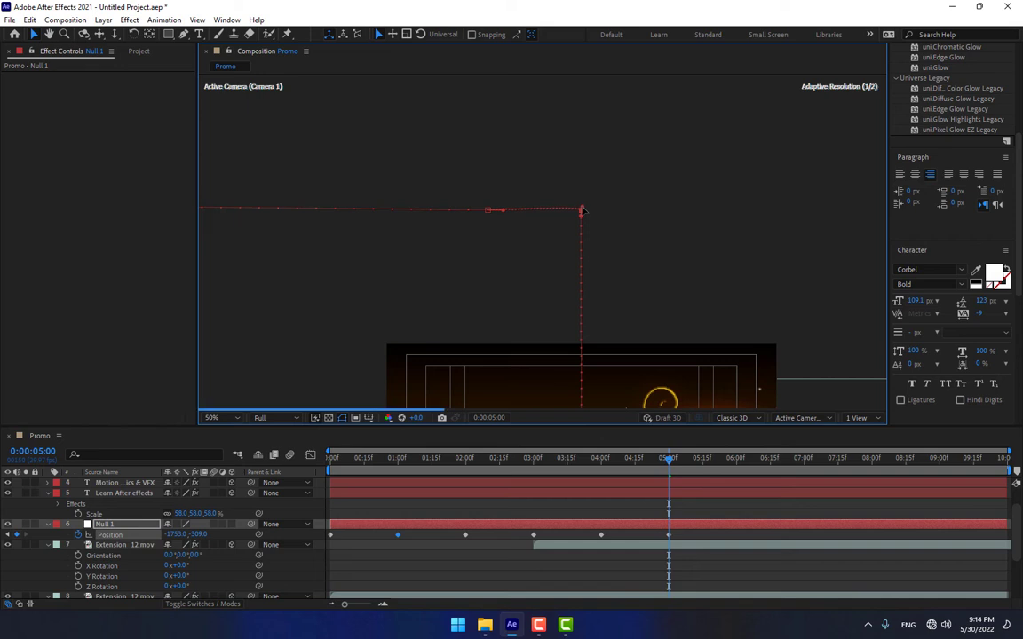
Fit the composition in the viewer and preview the camera animation from the first frame.
{"action": "key", "text": "comma"}
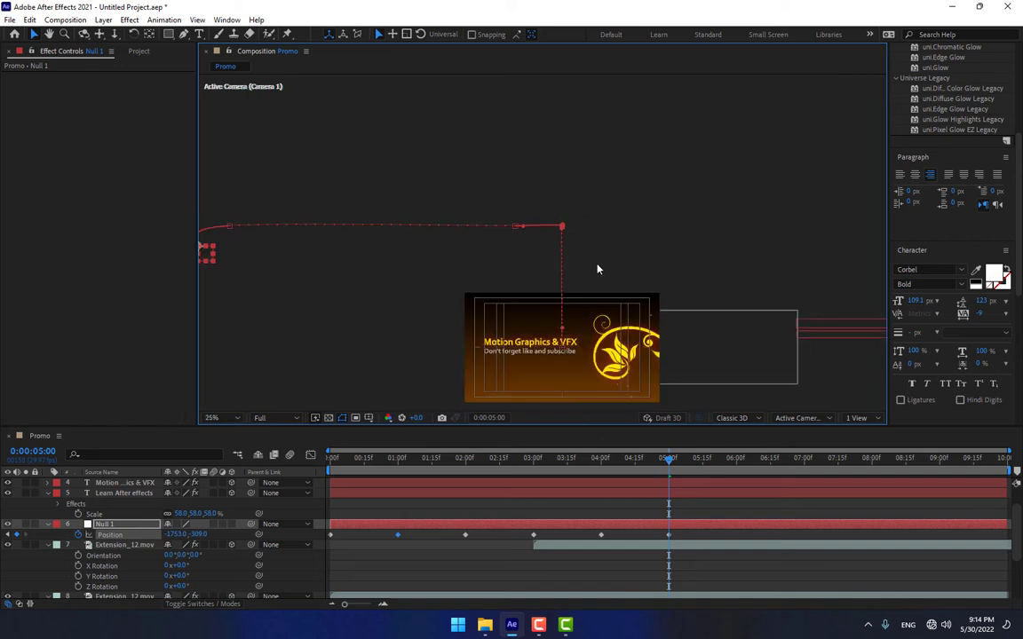
{"action": "left_click_drag", "start_coordinate": [509, 304], "coordinate": [564, 247]}
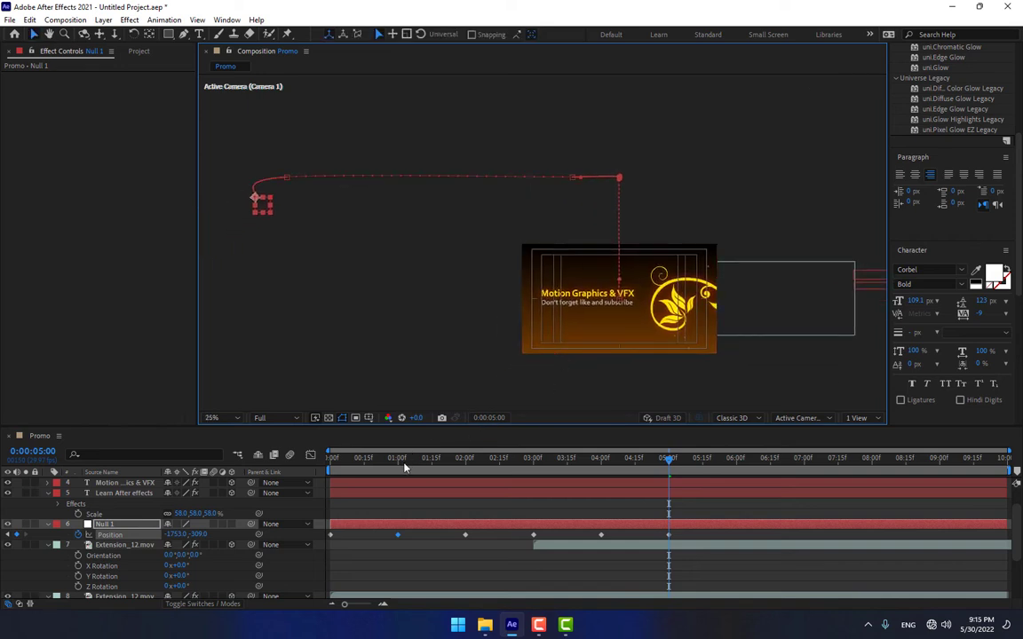
{"action": "key", "text": "Home"}
{"action": "key", "text": "slash"}
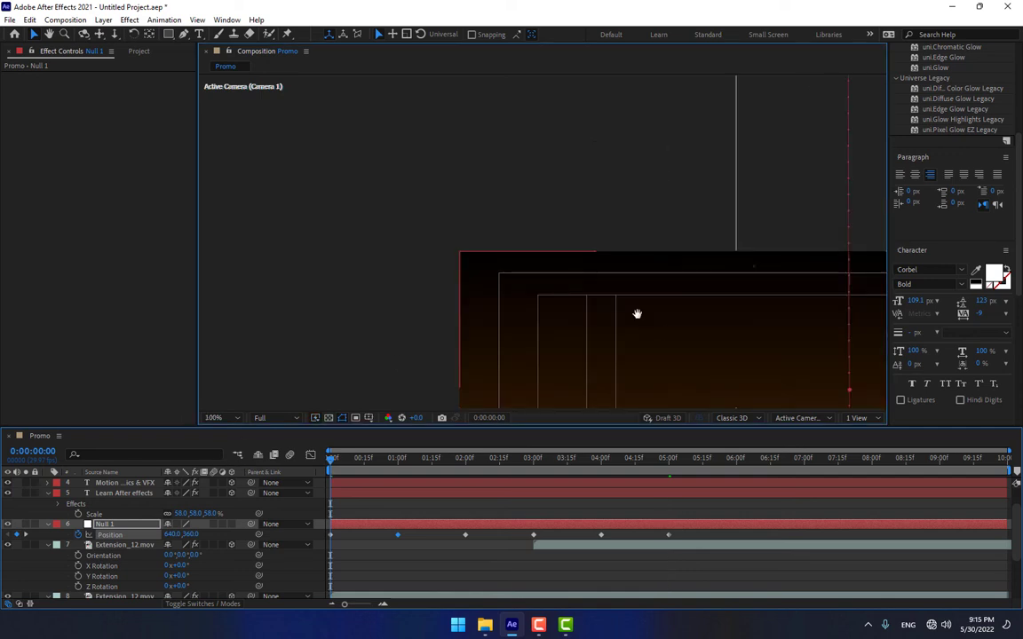
{"action": "left_click_drag", "start_coordinate": [637, 313], "coordinate": [424, 154]}
{"action": "left_click", "coordinate": [234, 419]}
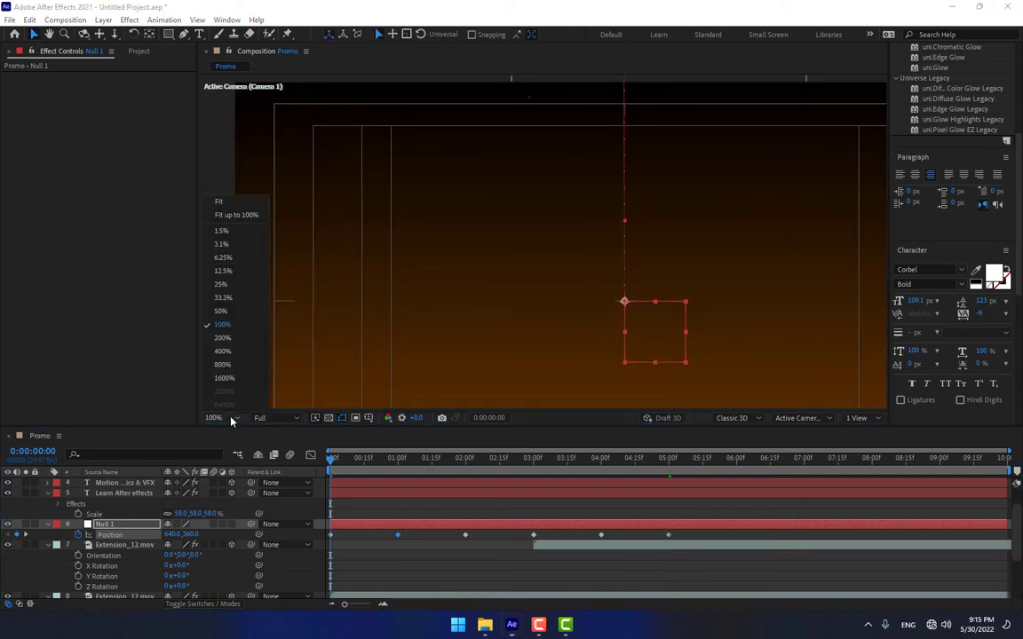
{"action": "left_click", "coordinate": [220, 201]}
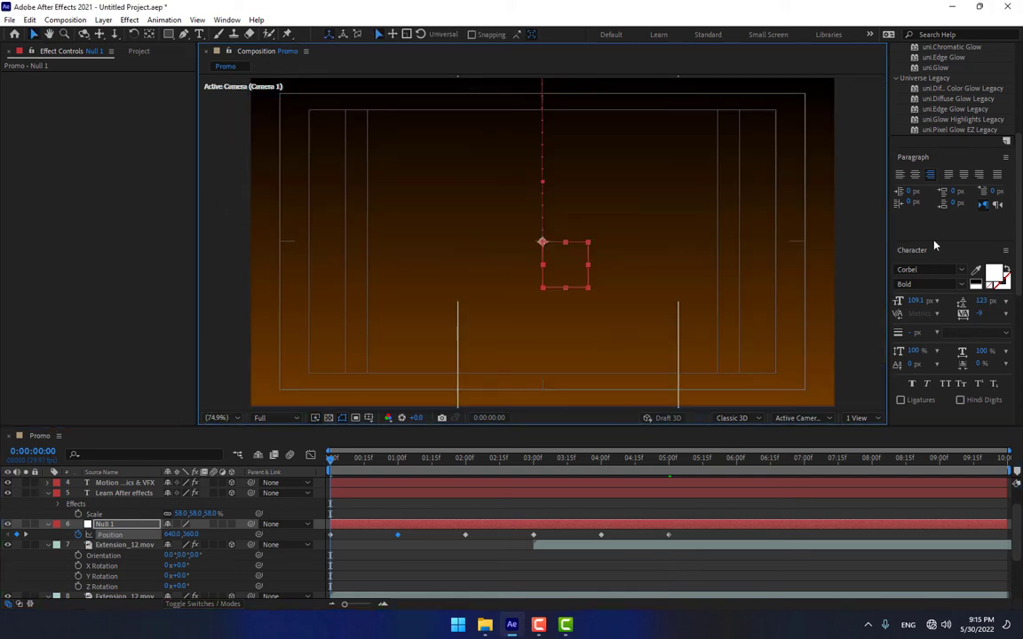
{"action": "scroll", "coordinate": [945, 234], "scroll_direction": "up", "scroll_amount": 10}
{"action": "left_click", "coordinate": [950, 160]}
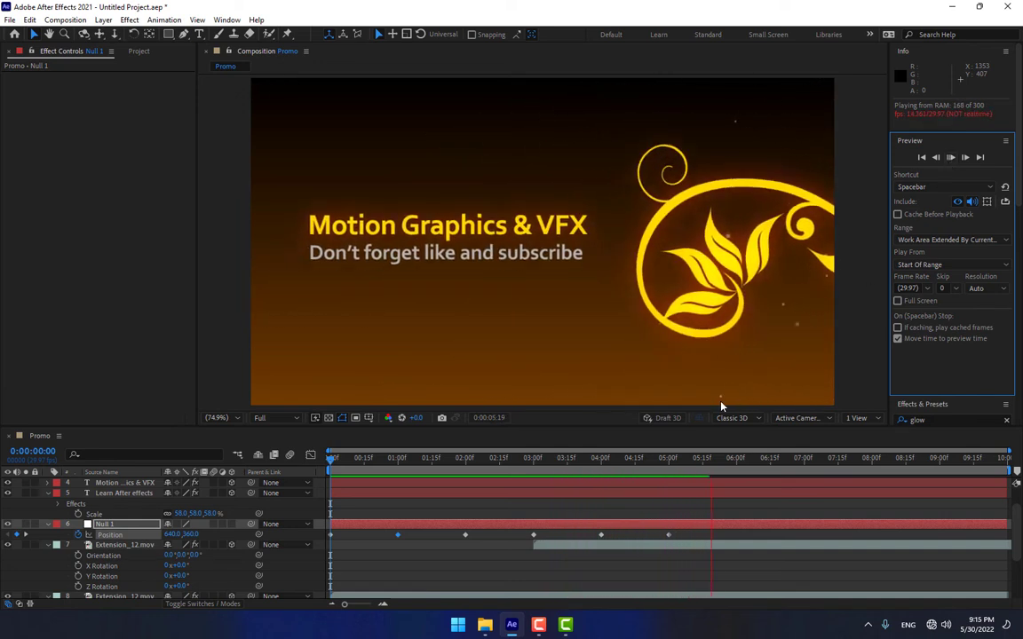
Add a hold keyframe for Null 1's Position at 6 seconds, keeping the value from 5 seconds.
{"action": "left_click", "coordinate": [672, 464]}
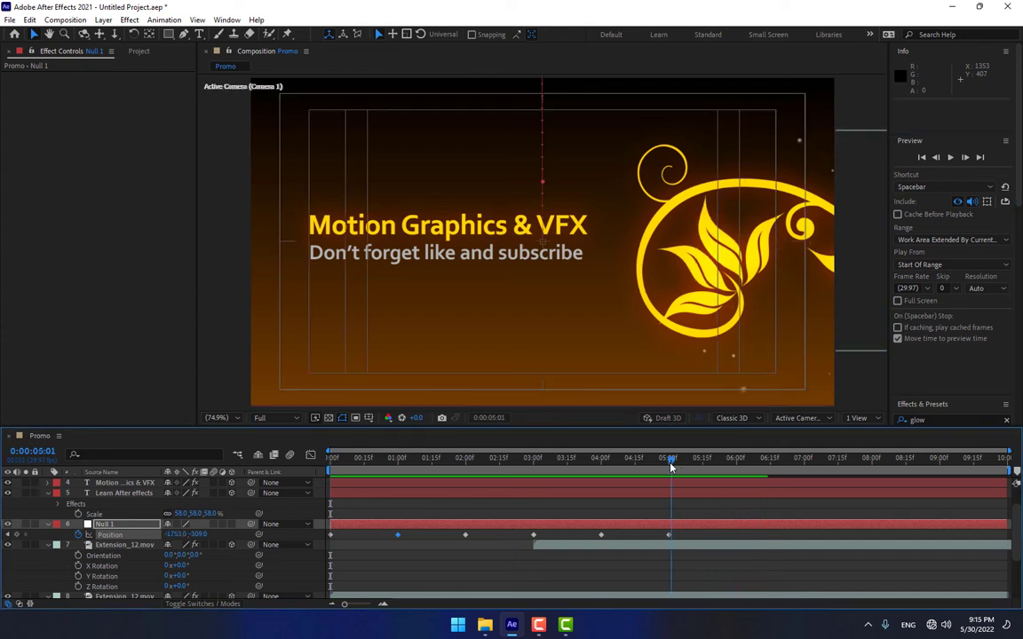
{"action": "left_click_drag", "start_coordinate": [671, 463], "coordinate": [670, 464]}
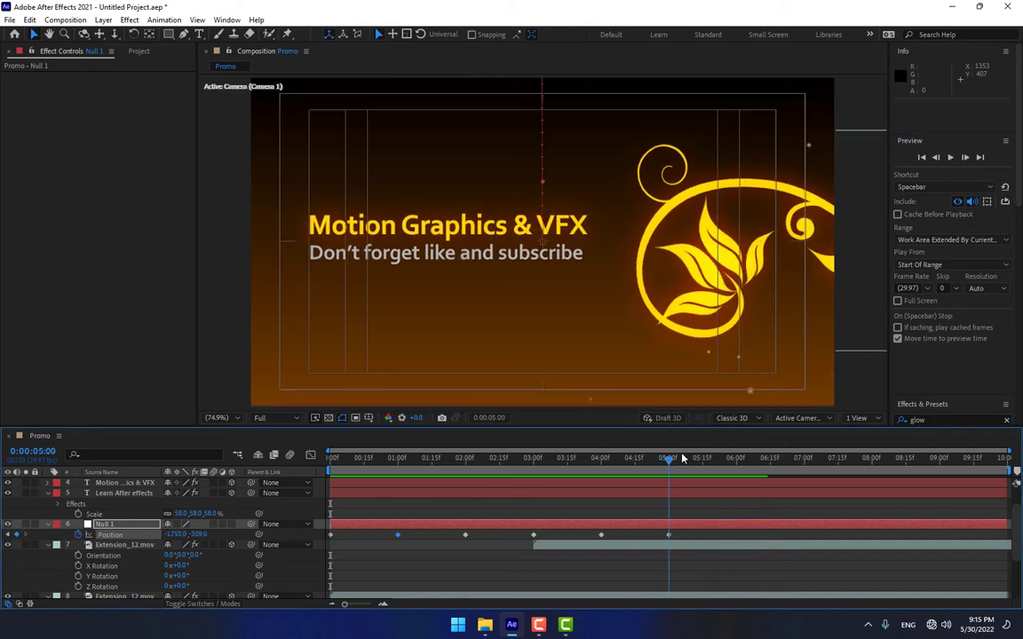
{"action": "left_click", "coordinate": [738, 464]}
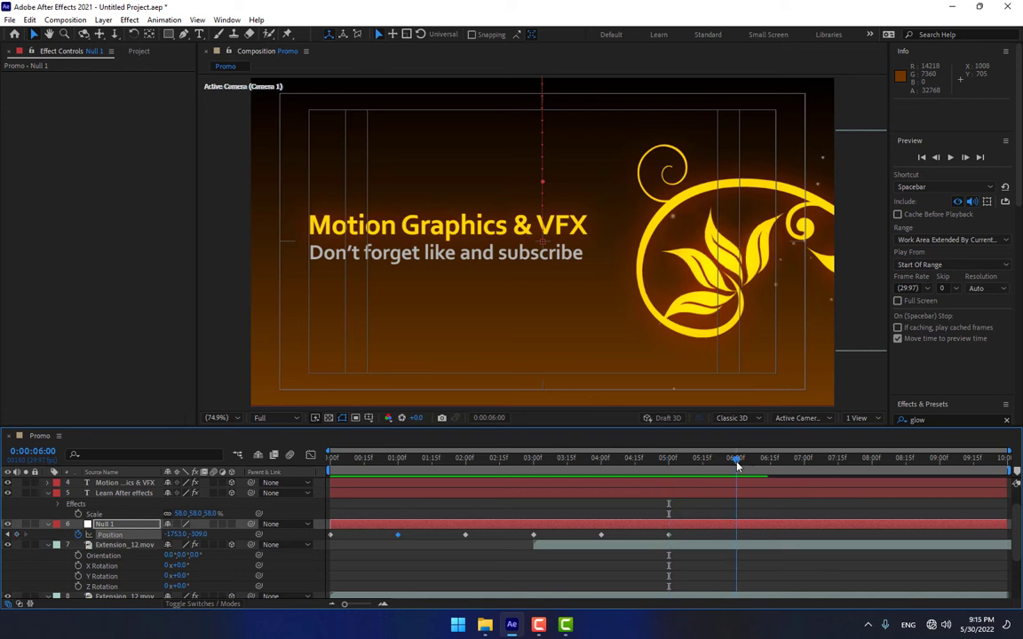
{"action": "left_click", "coordinate": [17, 535]}
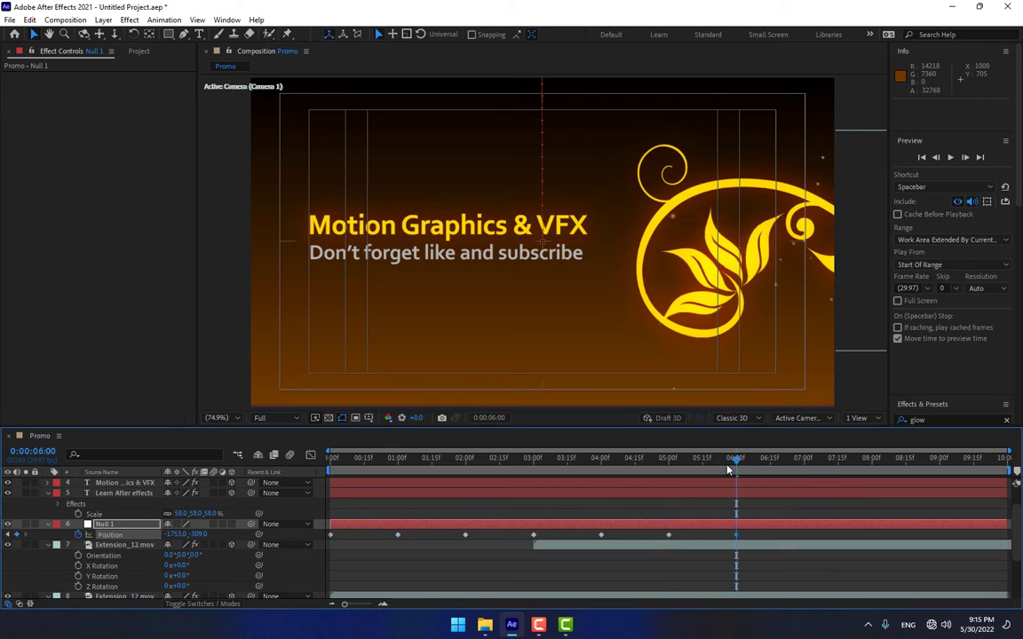
Duplicate the glowing floral flourish and move the copy about 964 px toward negative X and 78 px down, over the text.
{"action": "left_click", "coordinate": [711, 240]}
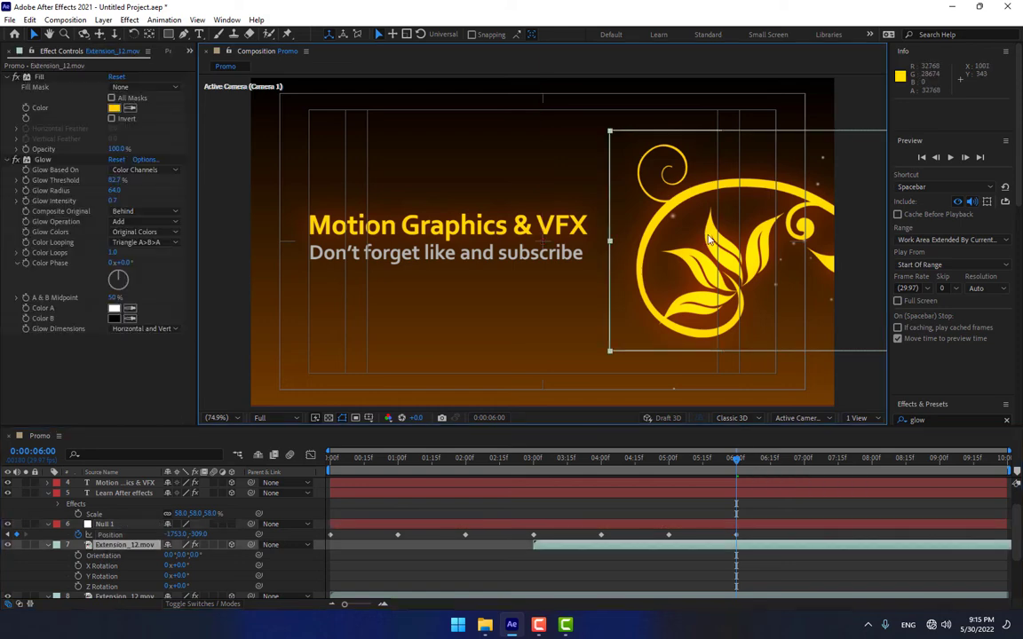
{"action": "key", "text": "r"}
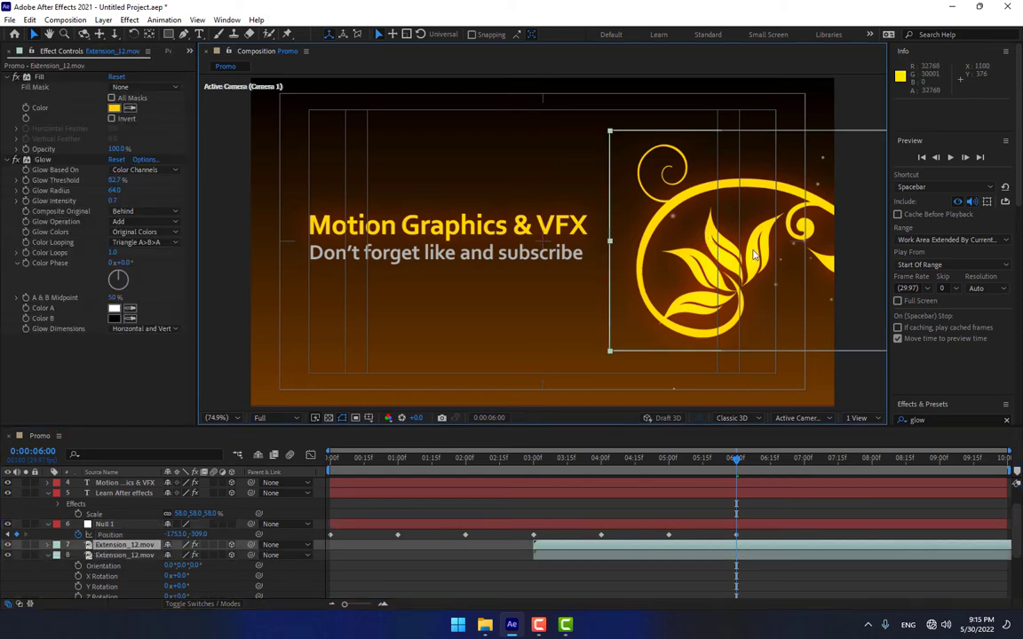
{"action": "scroll", "coordinate": [752, 248], "scroll_direction": "down", "scroll_amount": 1}
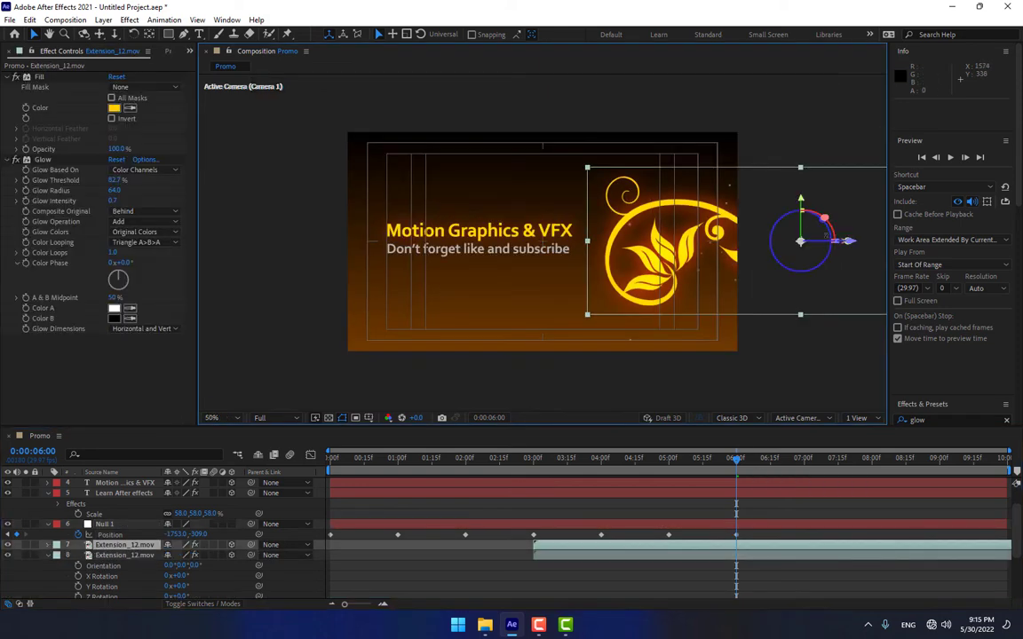
{"action": "left_click_drag", "start_coordinate": [702, 233], "coordinate": [354, 256]}
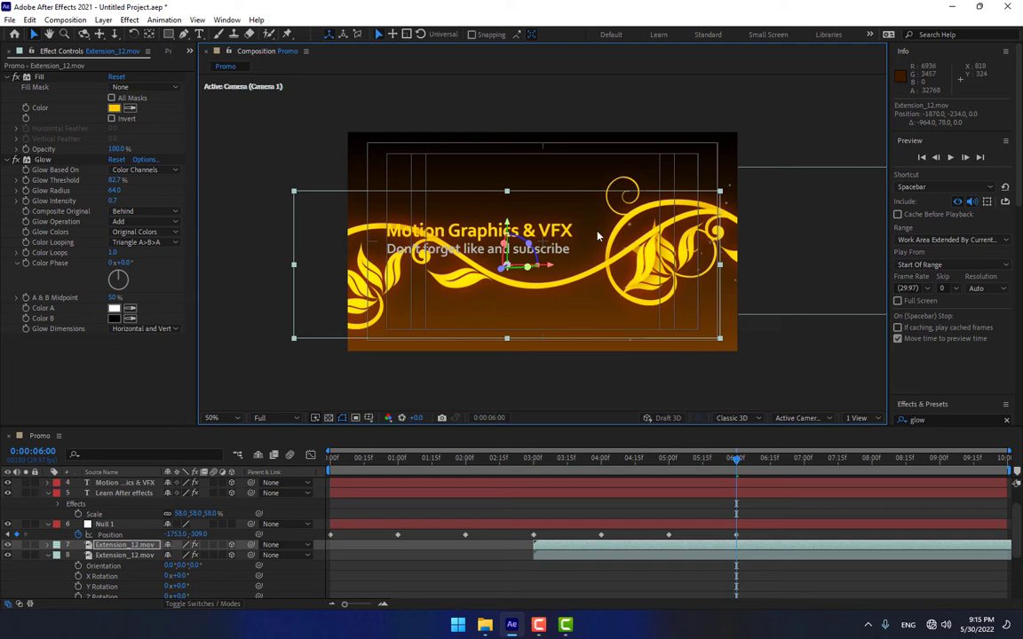
Set the duplicated flourish's Z Rotation to 90°.
{"action": "key", "text": "r"}
{"action": "mouse_move", "coordinate": [178, 586]}
{"action": "left_mouse_down"}
{"action": "mouse_move", "coordinate": [218, 586]}
{"action": "mouse_move", "coordinate": [189, 586]}
{"action": "left_mouse_up"}
{"action": "left_click", "coordinate": [188, 587]}
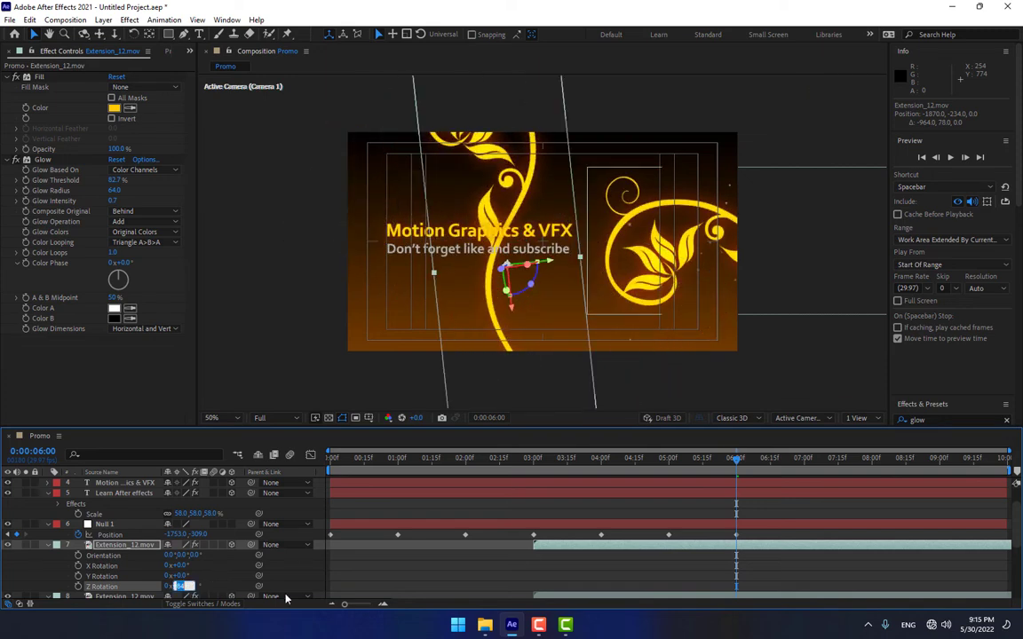
{"action": "type", "text": "9"}
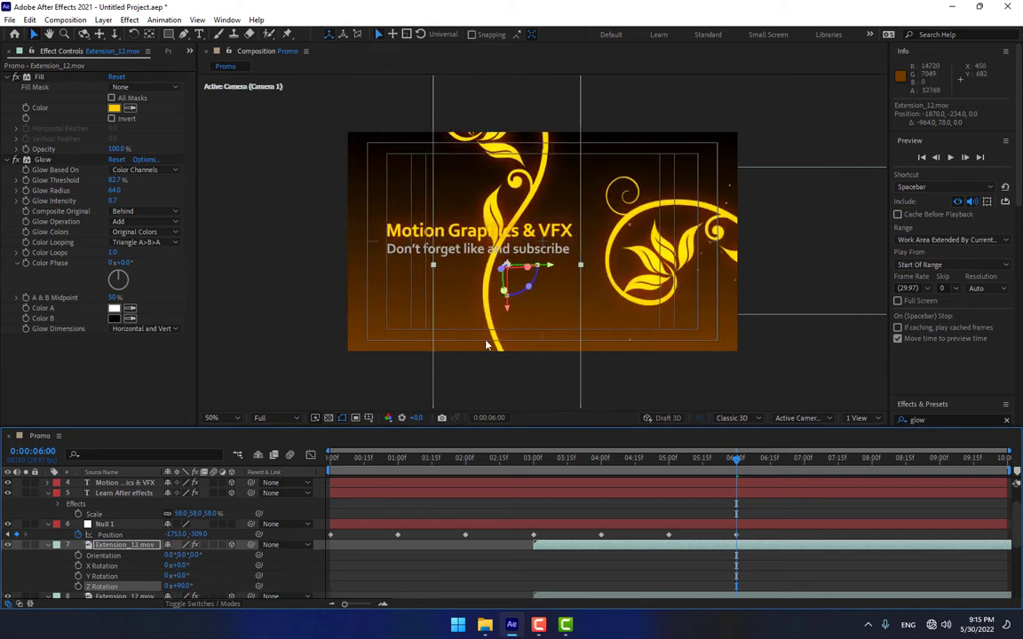
Position the rotated flourish so its stem ends on the "M" of "Motion Graphics & VFX", and shift its layer to start at 6 seconds.
{"action": "left_click_drag", "start_coordinate": [487, 344], "coordinate": [378, 184]}
{"action": "scroll", "coordinate": [388, 206], "scroll_direction": "up", "scroll_amount": 1}
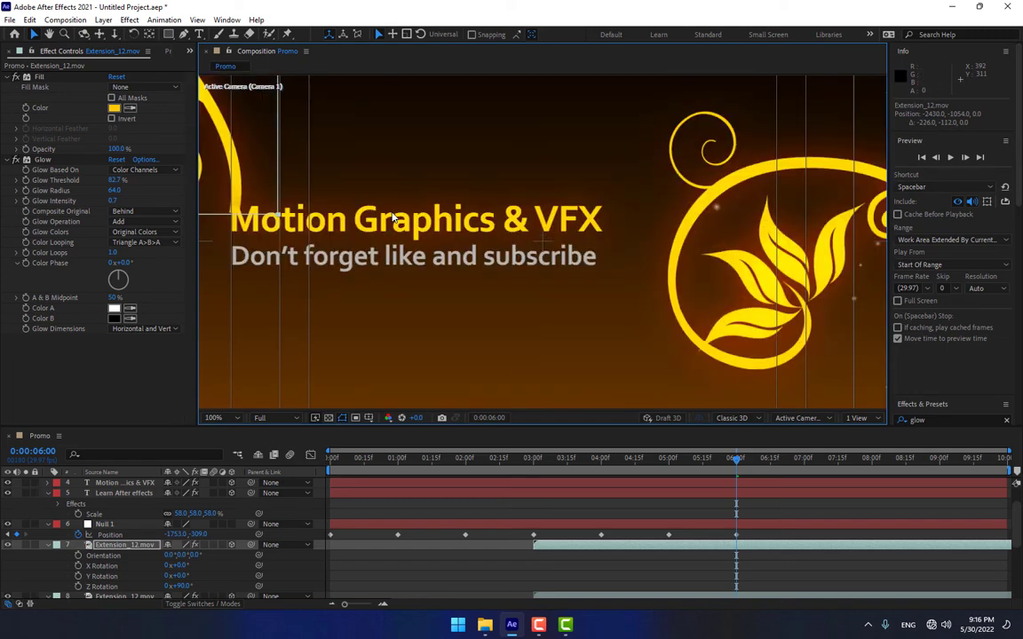
{"action": "left_click_drag", "start_coordinate": [303, 242], "coordinate": [676, 259]}
{"action": "scroll", "coordinate": [383, 262], "scroll_direction": "up", "scroll_amount": 1}
{"action": "left_click_drag", "start_coordinate": [516, 201], "coordinate": [516, 201]}
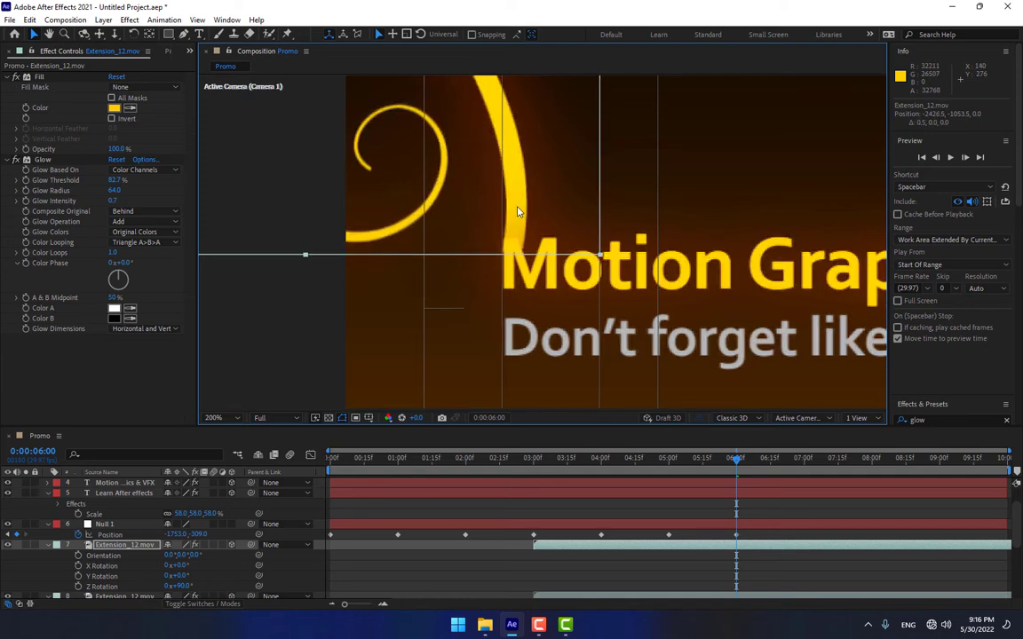
{"action": "left_click_drag", "start_coordinate": [518, 211], "coordinate": [522, 211]}
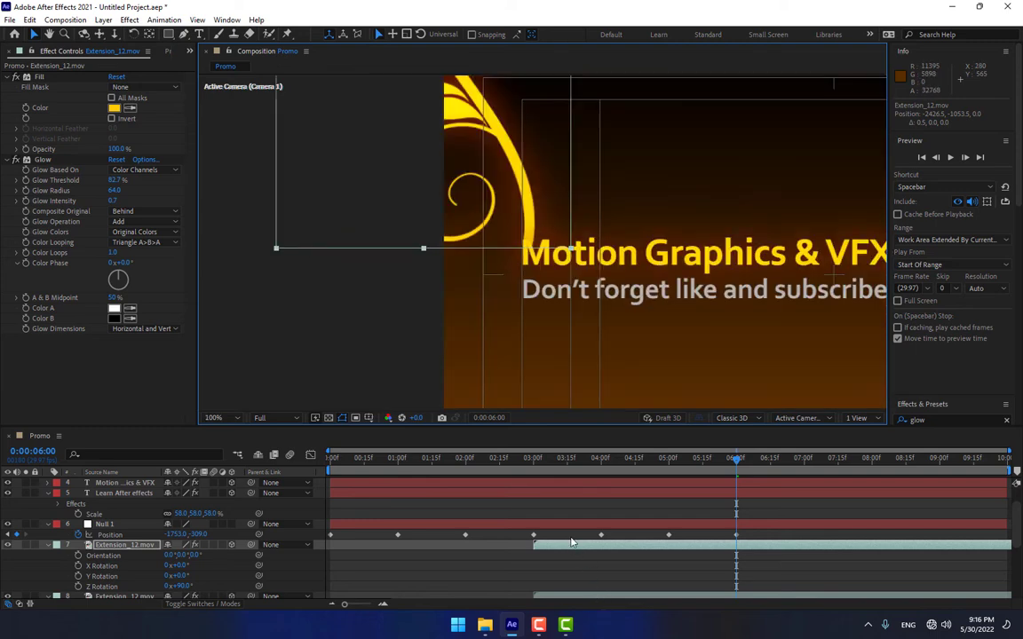
{"action": "left_click_drag", "start_coordinate": [557, 551], "coordinate": [757, 552]}
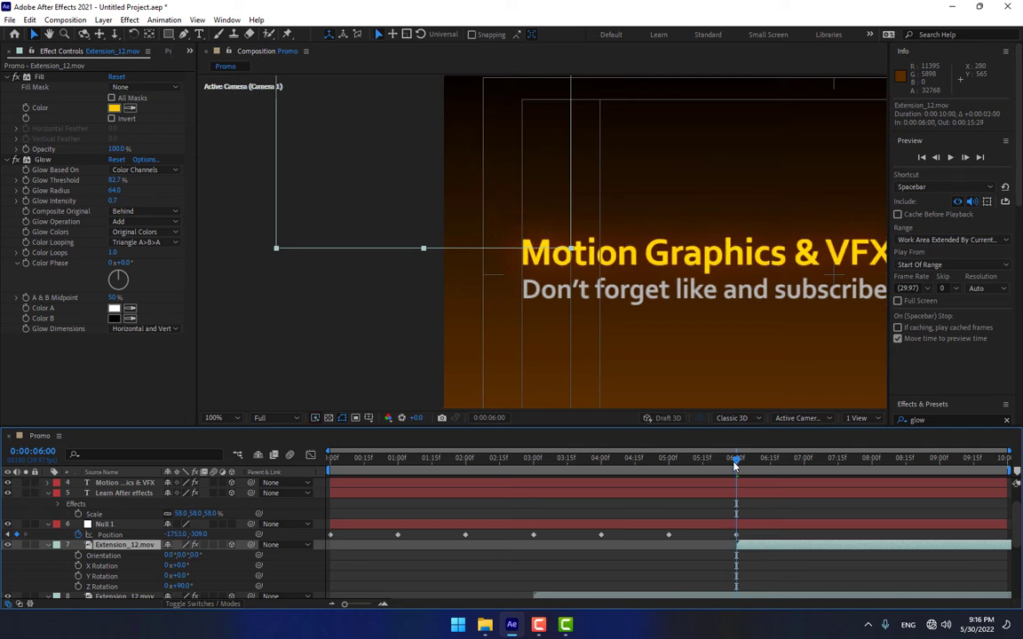
Keyframe Null 1's Position to -2502, -1614 at 0:00:07:01, following the rotated flourish.
{"action": "mouse_move", "coordinate": [735, 463]}
{"action": "left_mouse_down"}
{"action": "mouse_move", "coordinate": [722, 468]}
{"action": "mouse_move", "coordinate": [806, 459]}
{"action": "left_mouse_up"}
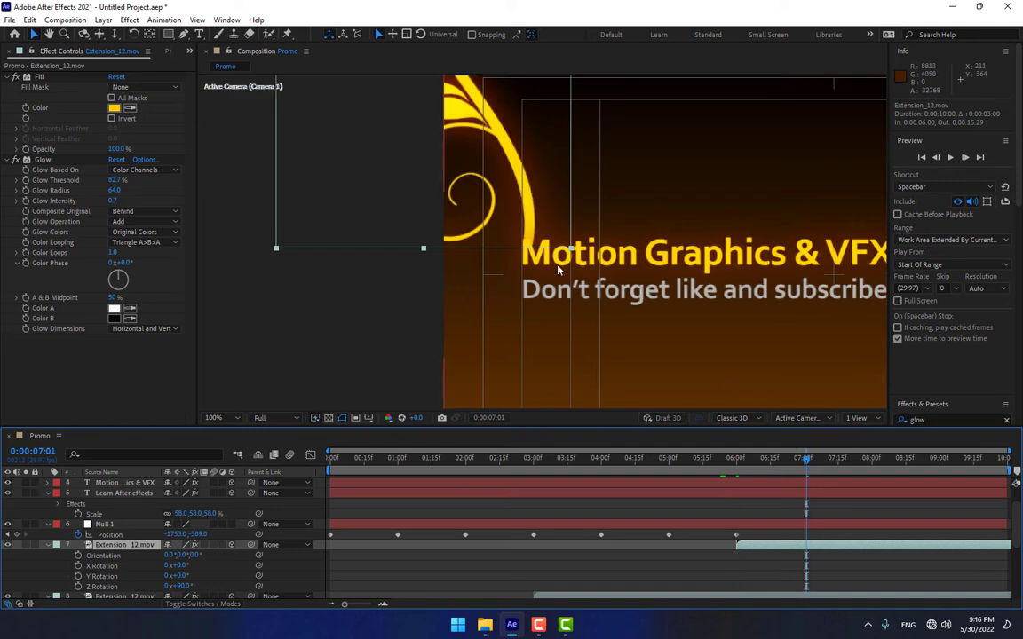
{"action": "left_click_drag", "start_coordinate": [615, 304], "coordinate": [418, 275]}
{"action": "scroll", "coordinate": [419, 277], "scroll_direction": "down", "scroll_amount": 1}
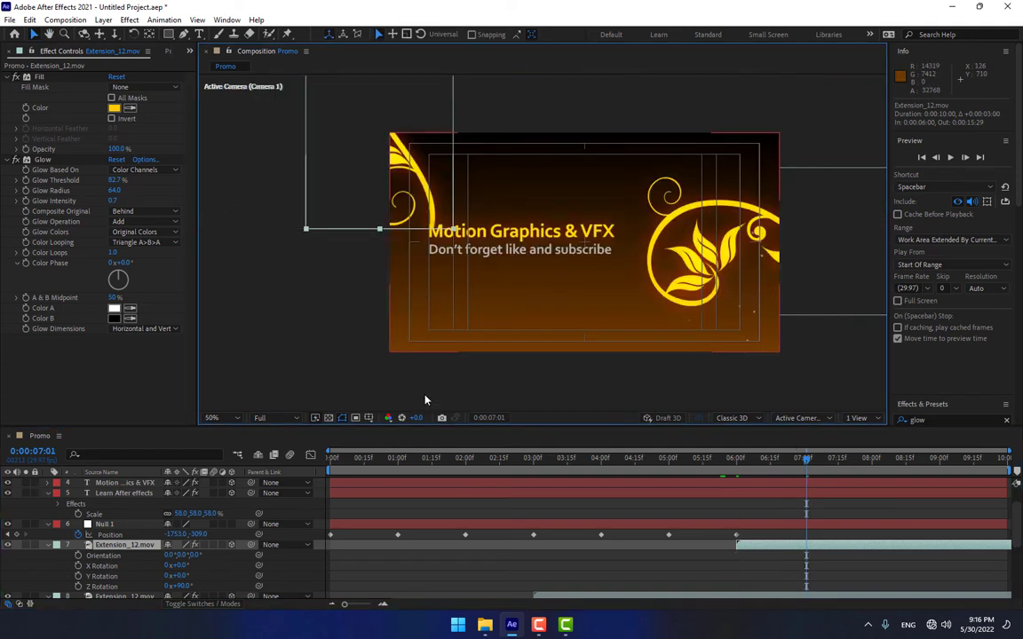
{"action": "left_click", "coordinate": [105, 524]}
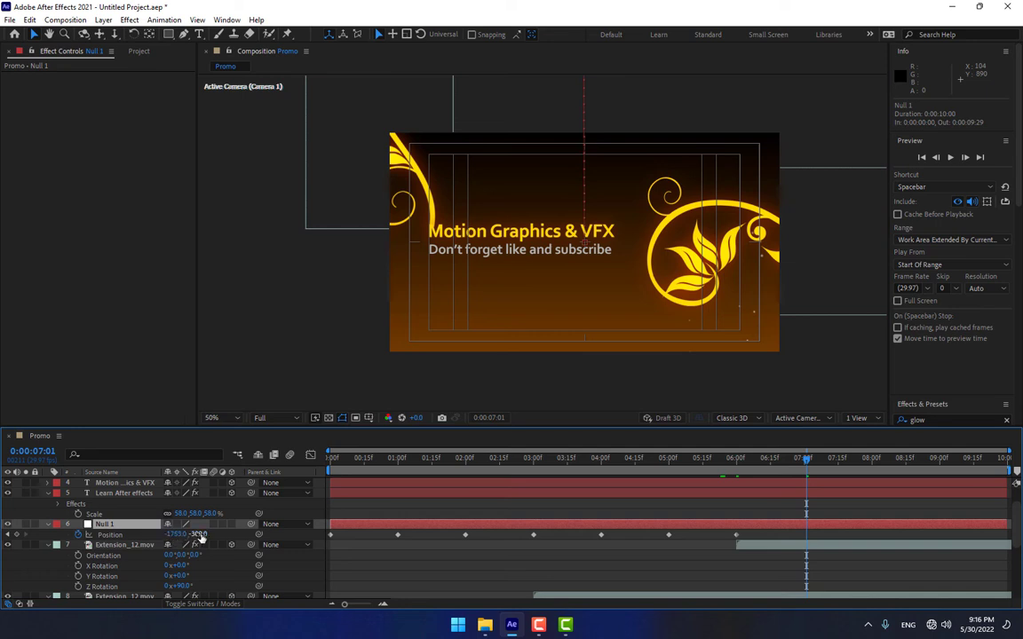
{"action": "left_click_drag", "start_coordinate": [200, 537], "coordinate": [152, 535]}
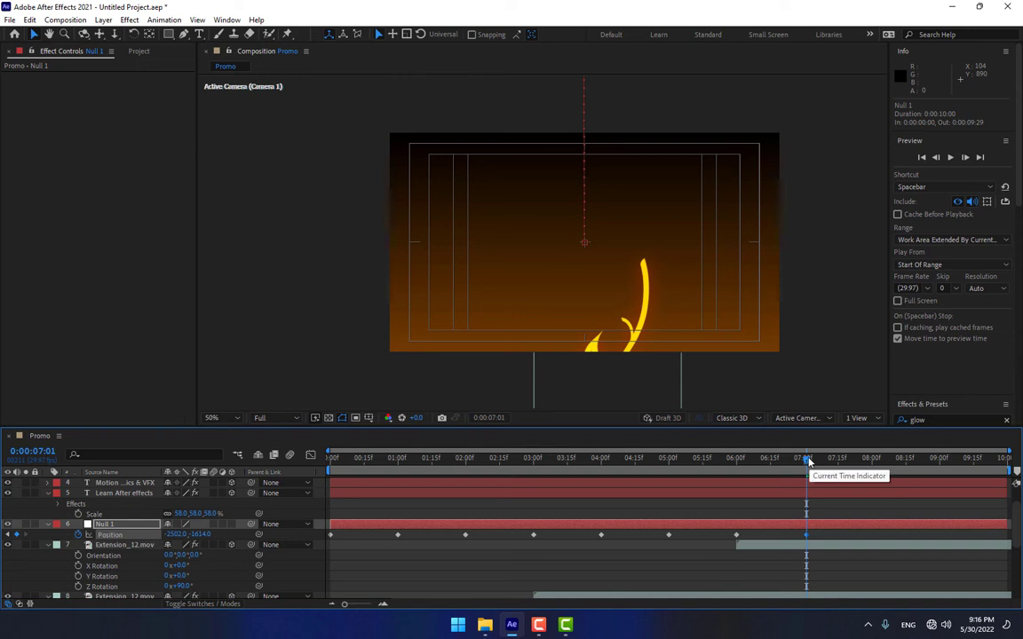
Keyframe Null 1's Position to -2790, -1553 at 0:00:08:01.
{"action": "left_click_drag", "start_coordinate": [808, 461], "coordinate": [877, 462]}
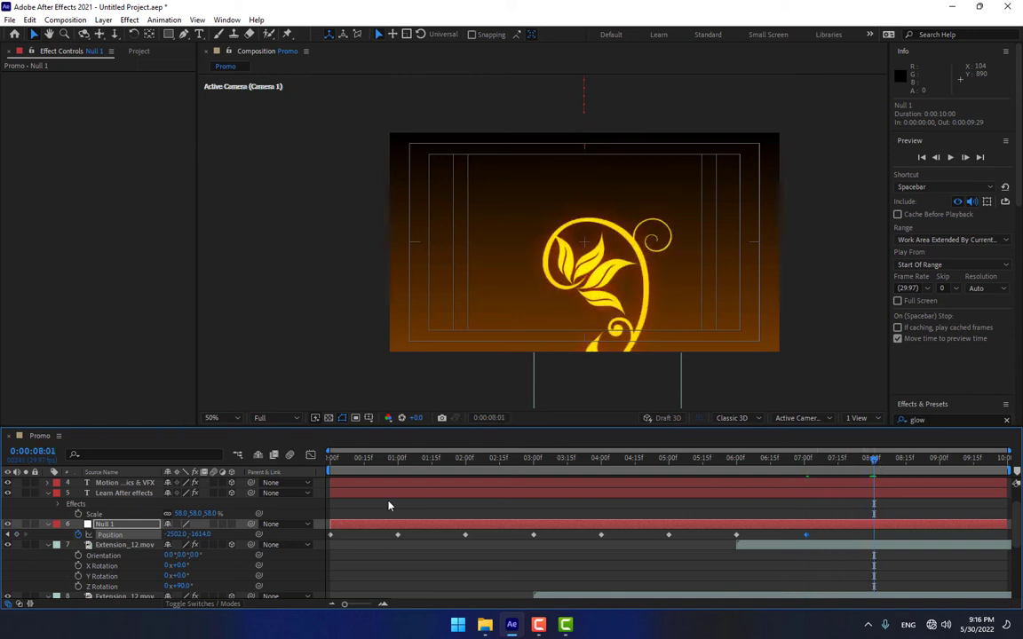
{"action": "left_click_drag", "start_coordinate": [200, 535], "coordinate": [231, 534]}
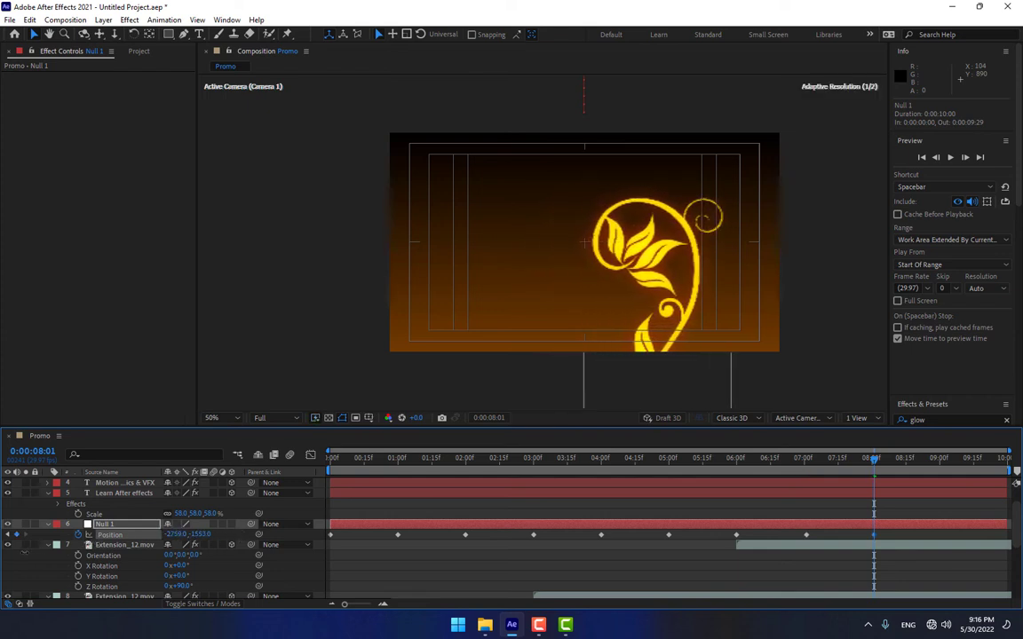
{"action": "left_click_drag", "start_coordinate": [25, 552], "coordinate": [9, 553]}
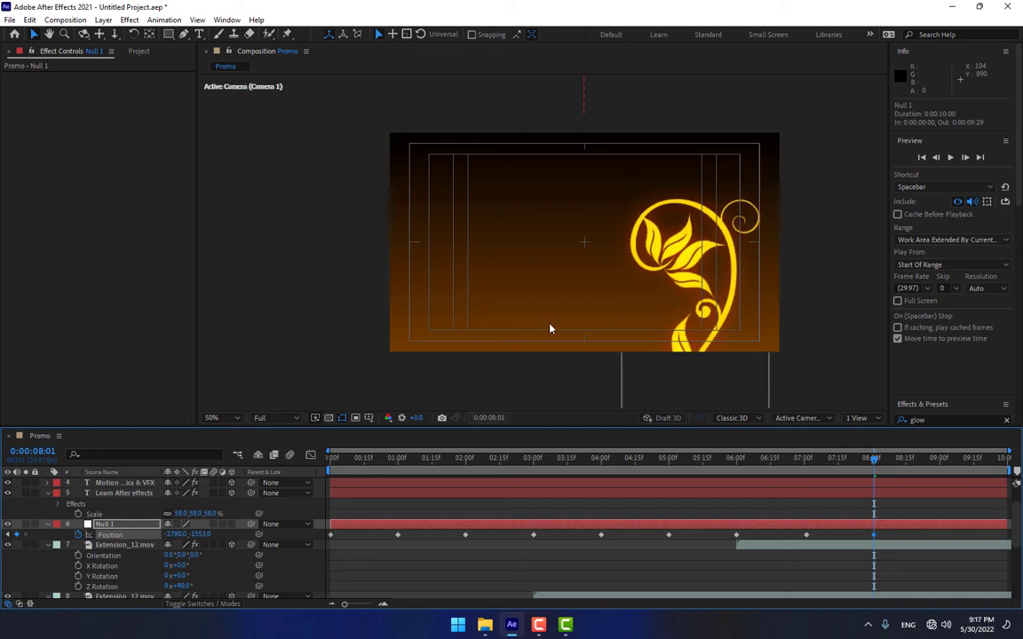
Move Null 1's 4-second motion path keyframe to about -1335, -336, smoothing the hooked curve beside it.
{"action": "key", "text": "h"}
{"action": "left_click_drag", "start_coordinate": [580, 320], "coordinate": [478, 322]}
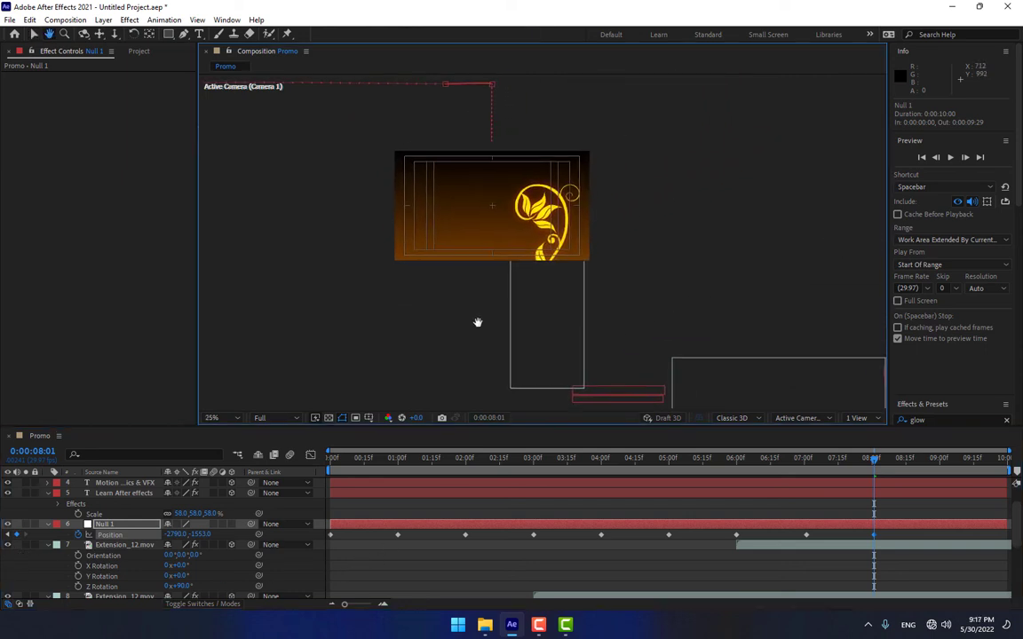
{"action": "left_click_drag", "start_coordinate": [392, 276], "coordinate": [466, 332]}
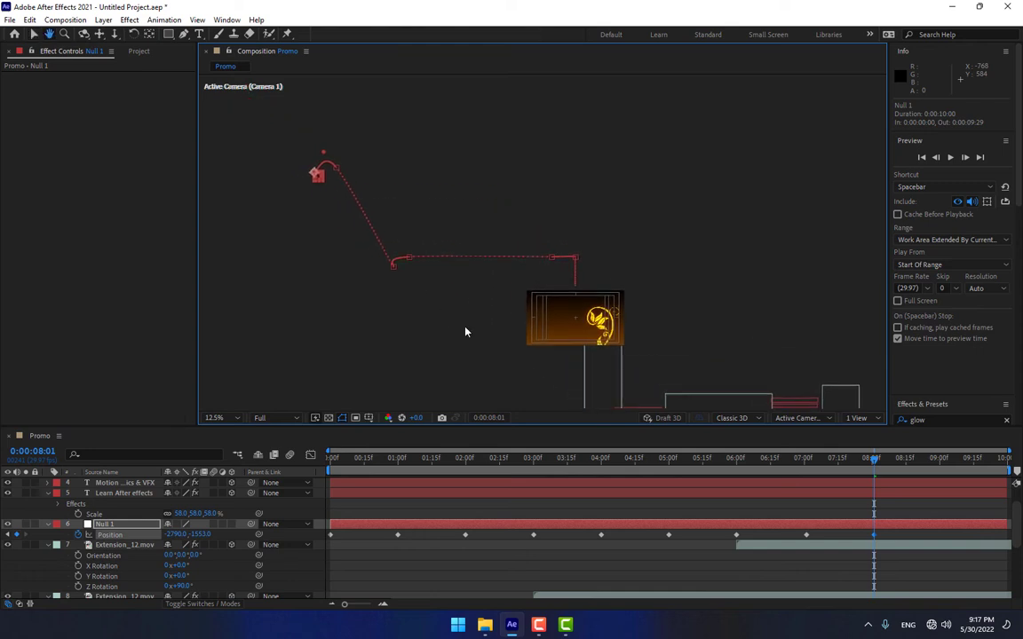
{"action": "key", "text": "."}
{"action": "key", "text": "space"}
{"action": "left_click_drag", "start_coordinate": [294, 293], "coordinate": [526, 292]}
{"action": "key", "text": "."}
{"action": "key", "text": "."}
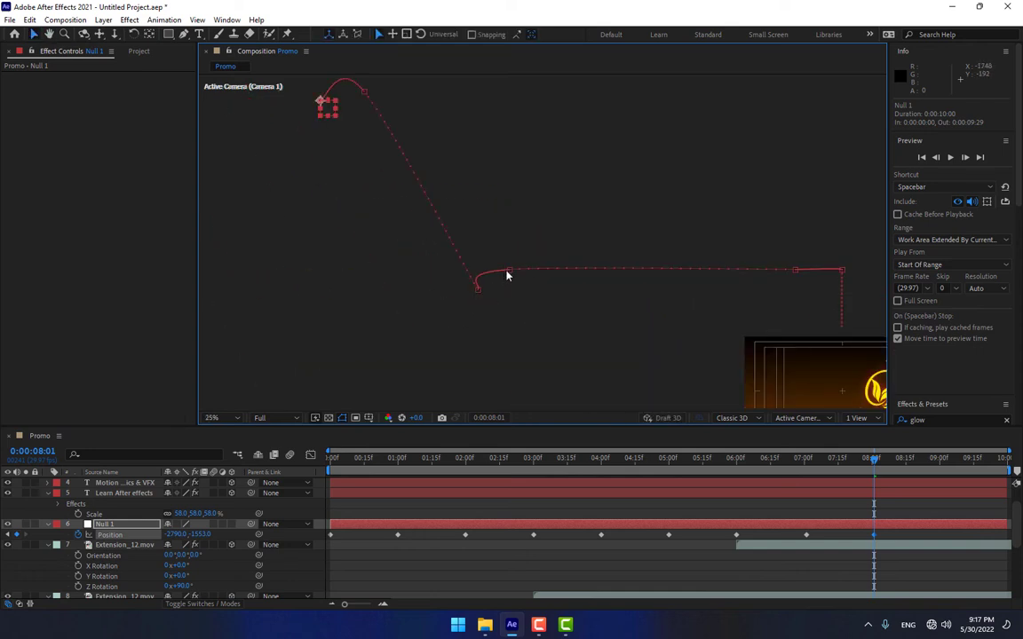
{"action": "left_click", "coordinate": [509, 271]}
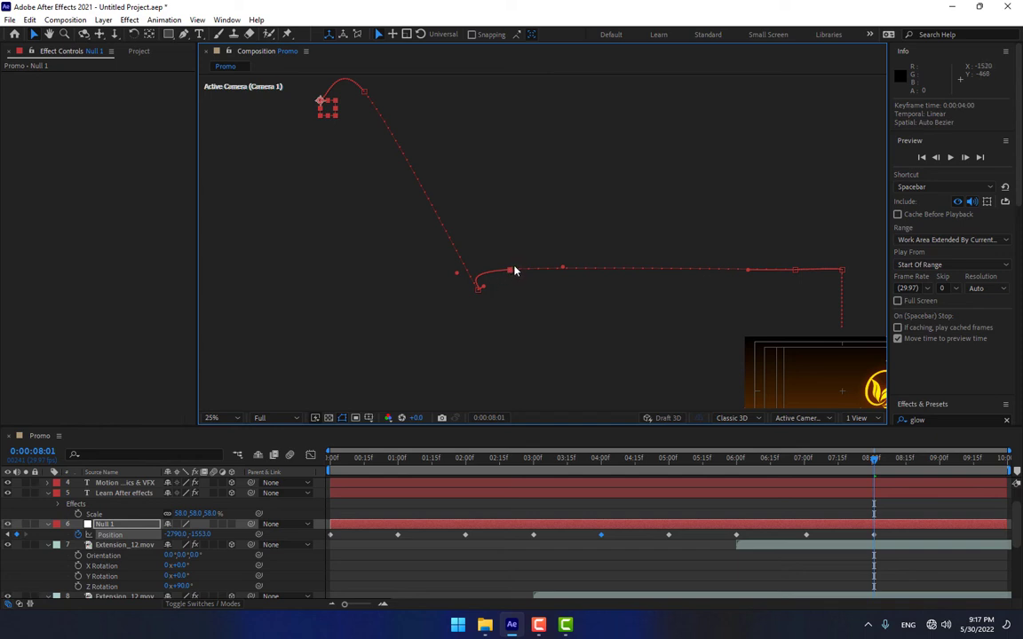
{"action": "left_click_drag", "start_coordinate": [526, 282], "coordinate": [542, 288]}
Duplicate the "Motion Graphics & VFX" and "Don't forget like and subscribe" lines and place the copies beside the rotated flourish, then fit the view.
{"action": "key", "text": "h"}
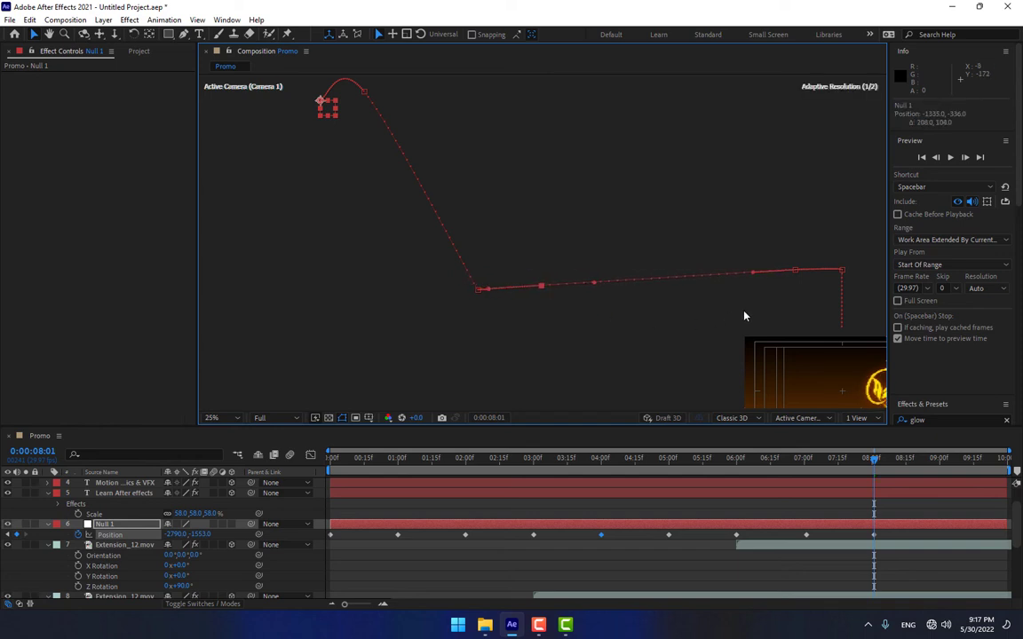
{"action": "left_click_drag", "start_coordinate": [745, 315], "coordinate": [342, 180]}
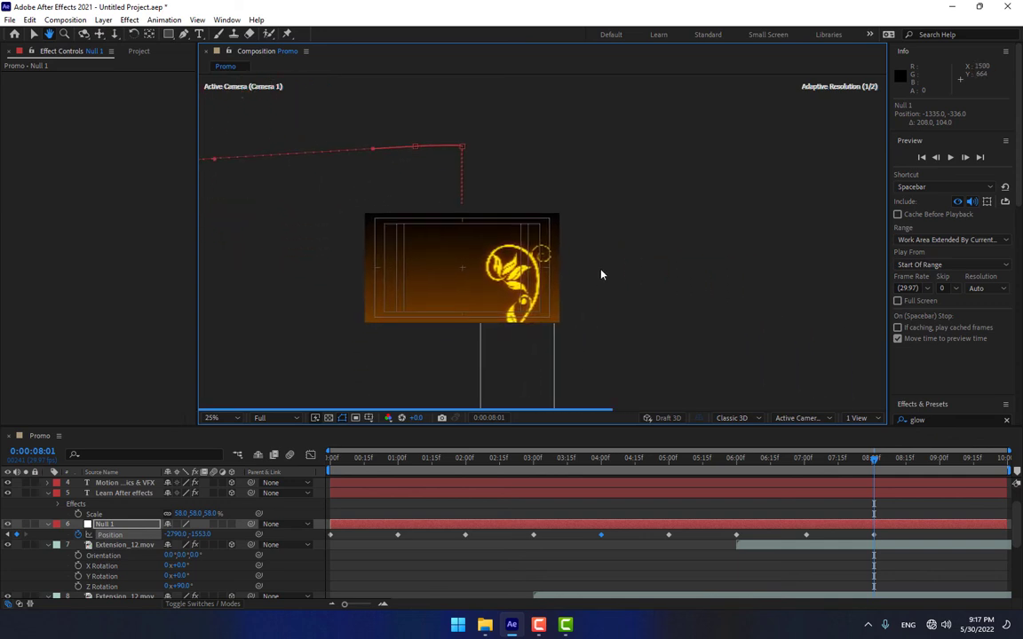
{"action": "left_click_drag", "start_coordinate": [601, 274], "coordinate": [648, 148]}
{"action": "key", "text": "v"}
{"action": "left_click", "coordinate": [628, 330]}
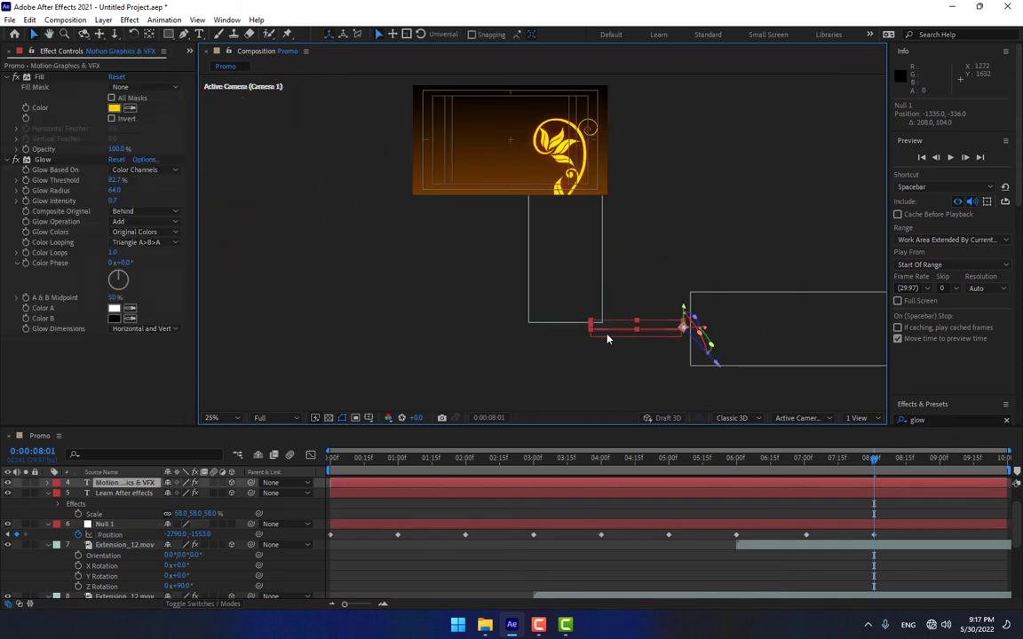
{"action": "left_click", "coordinate": [608, 336], "text": "shift"}
{"action": "key", "text": "ctrl+d"}
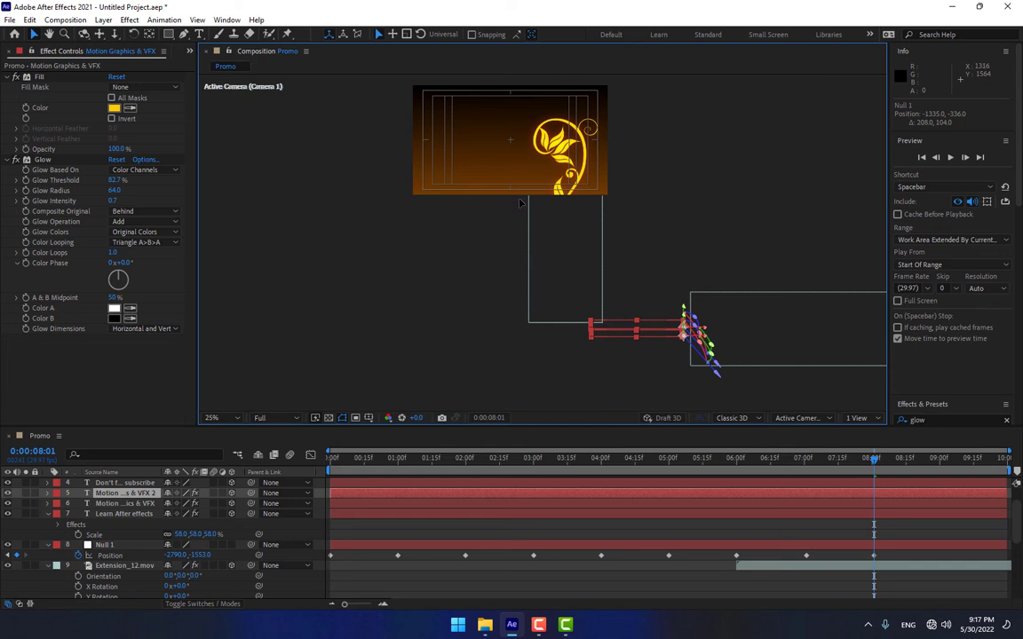
{"action": "left_click_drag", "start_coordinate": [613, 330], "coordinate": [454, 139]}
{"action": "key", "text": "period"}
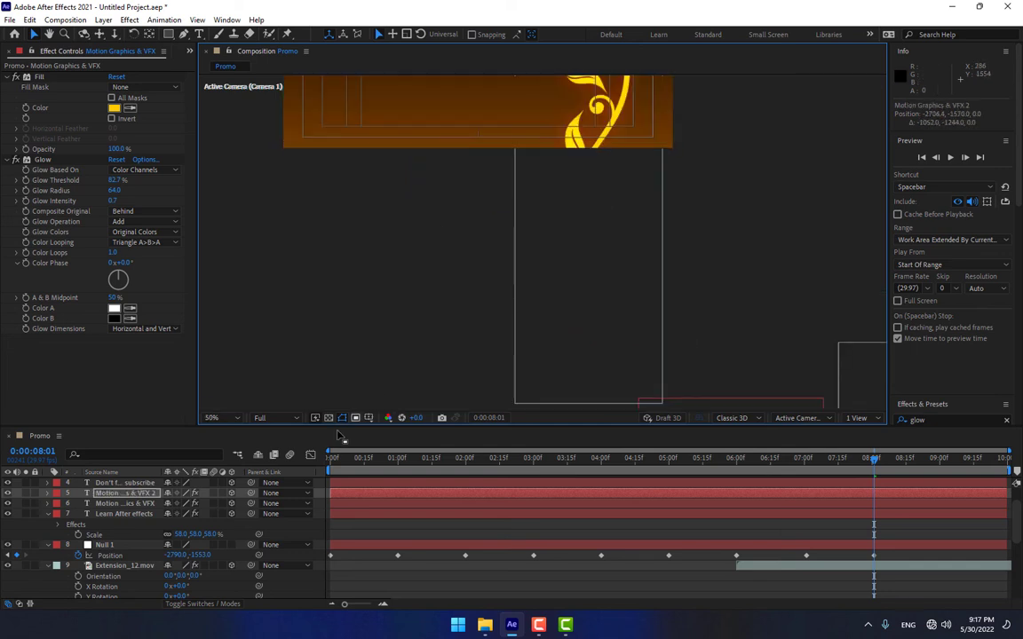
{"action": "left_click", "coordinate": [225, 419]}
{"action": "left_click", "coordinate": [217, 216]}
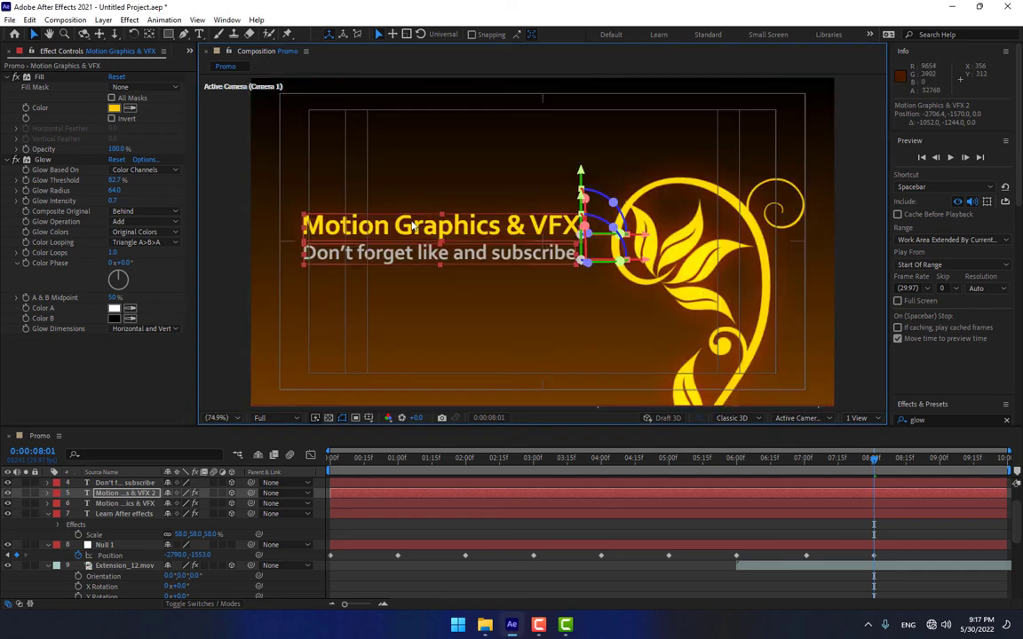
Replace the text of the copied "Motion Graphics & VFX" title beside the rotated flourish with "THE END OF THIS TUTORIAL".
{"action": "double_click", "coordinate": [434, 175]}
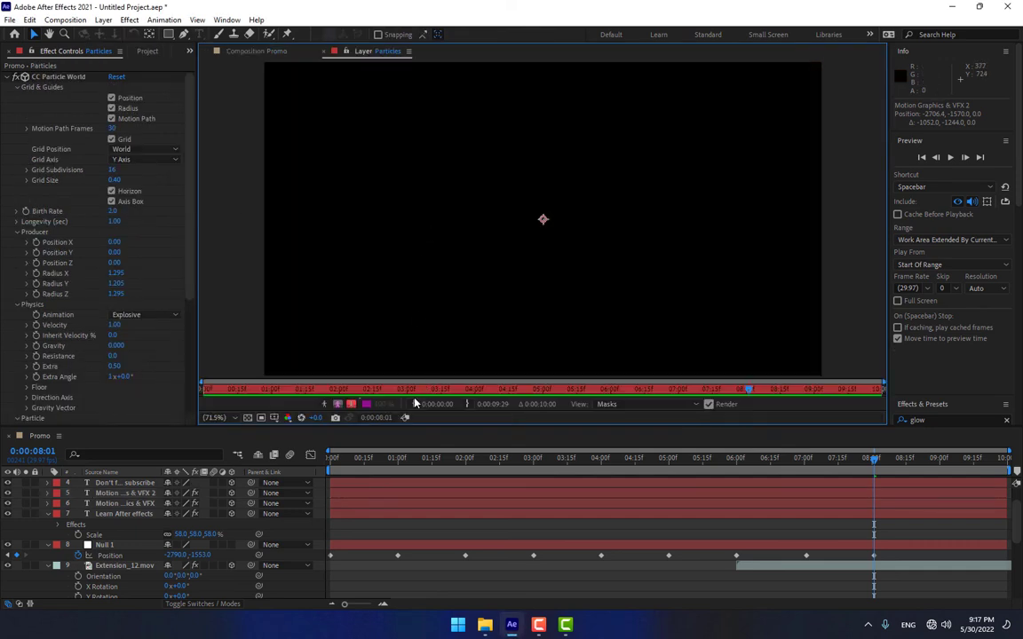
{"action": "left_click", "coordinate": [406, 418]}
{"action": "left_click", "coordinate": [129, 494]}
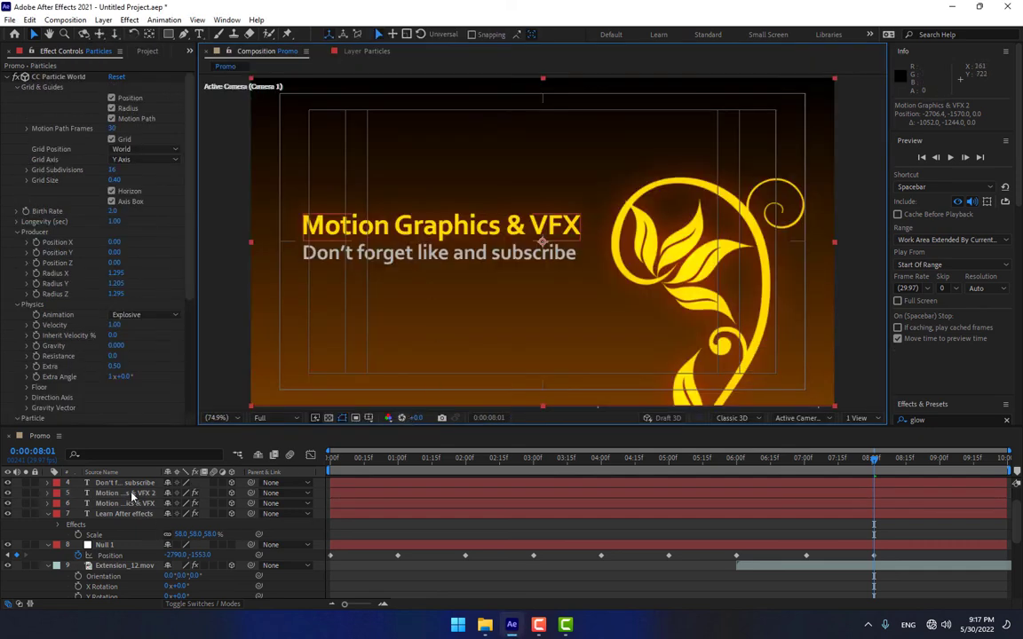
{"action": "double_click", "coordinate": [133, 494]}
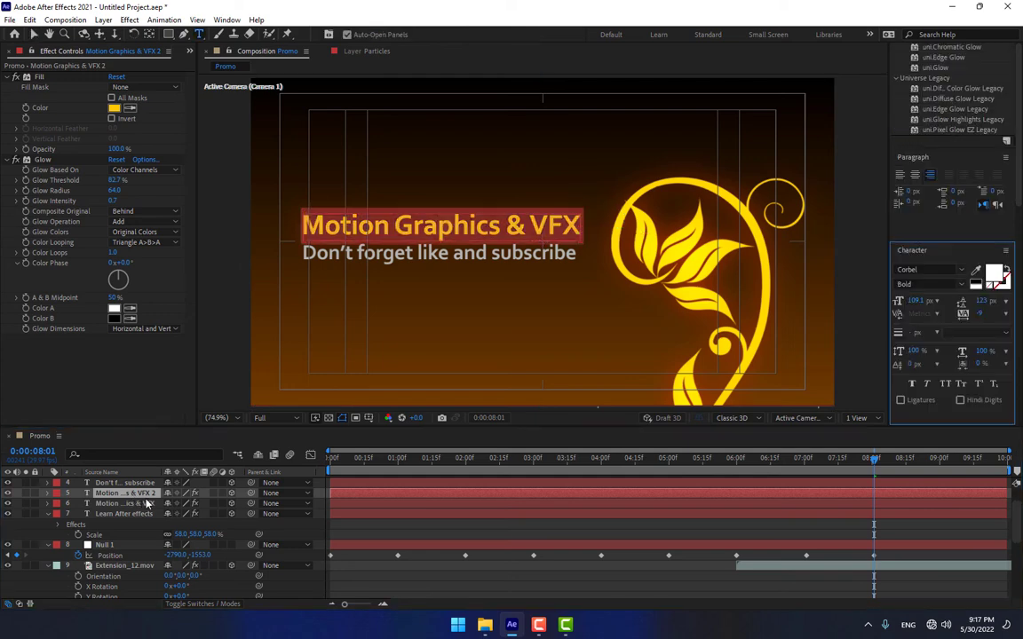
{"action": "type", "text": "THE"}
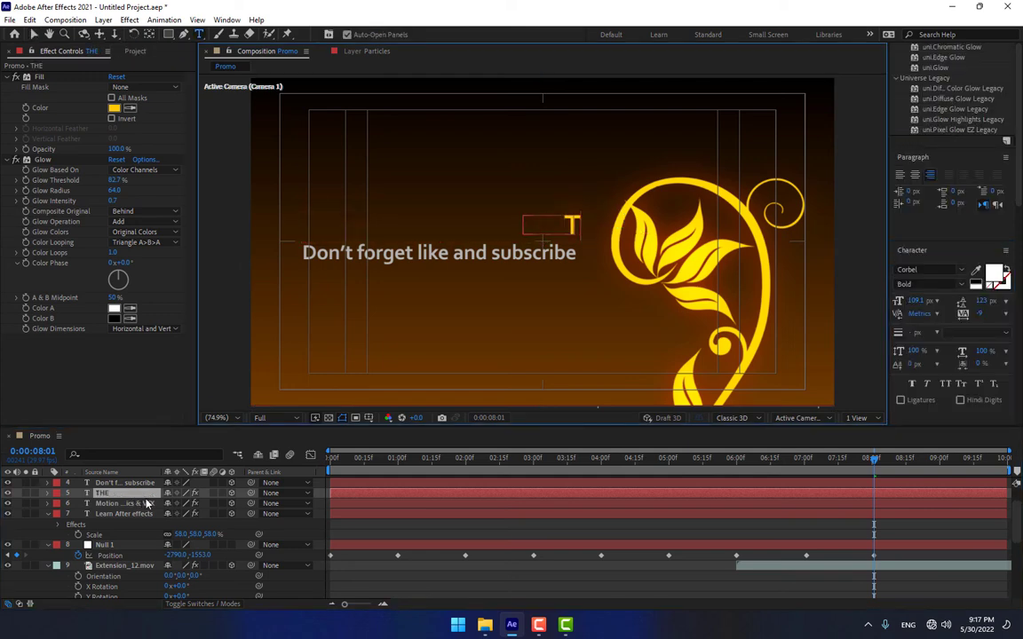
{"action": "type", "text": " END"}
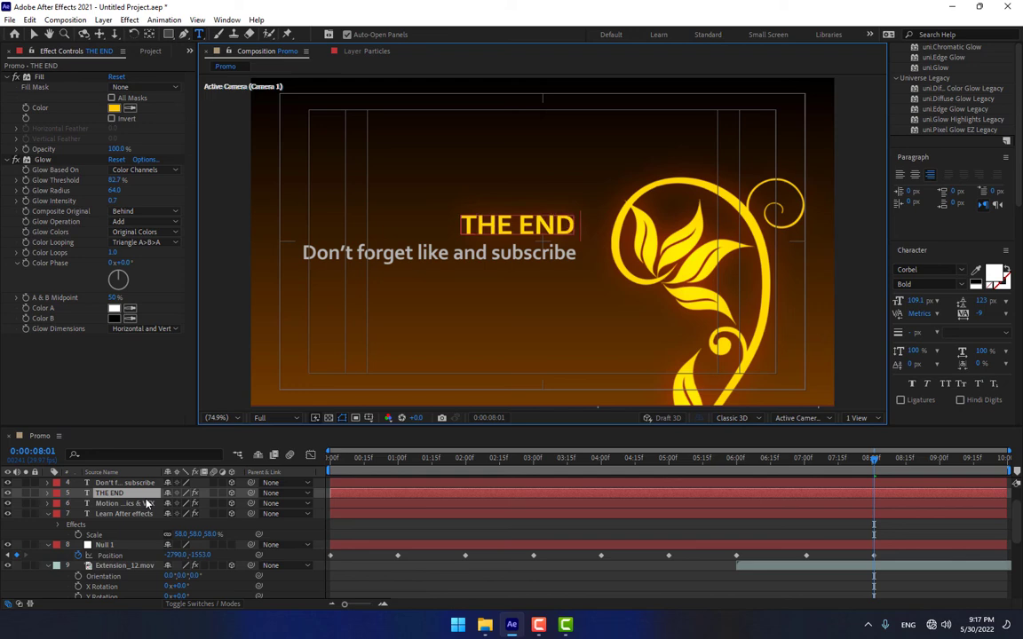
{"action": "type", "text": " OF"}
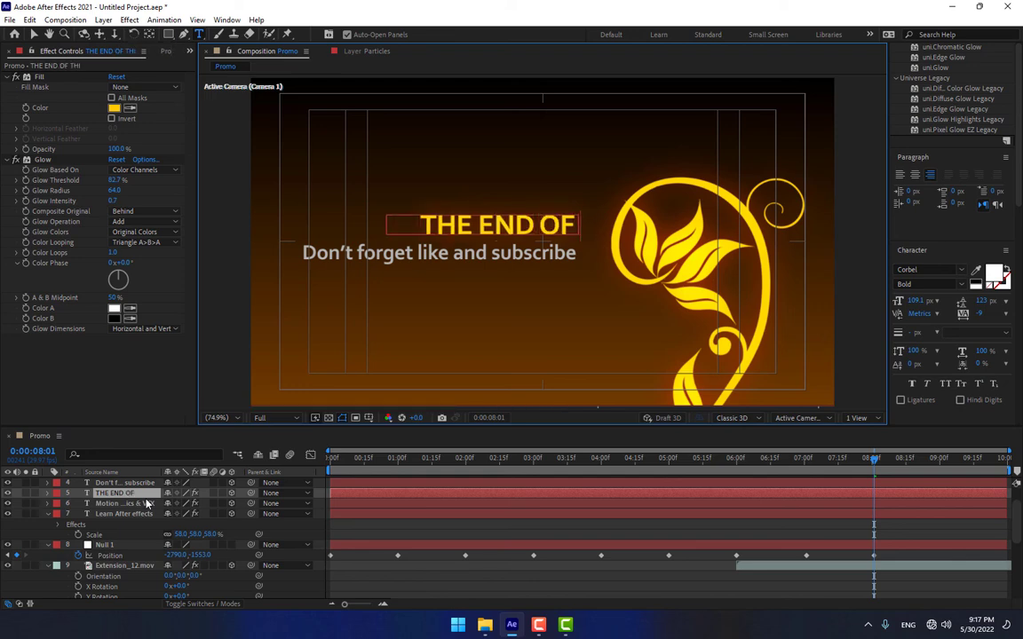
{"action": "type", "text": " THIS TUT"}
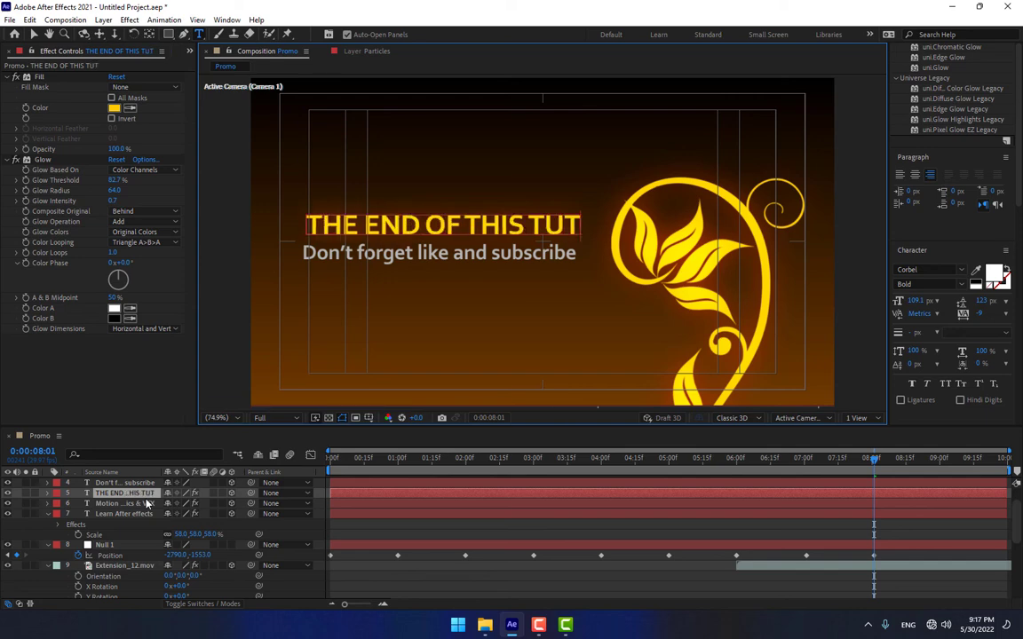
{"action": "type", "text": "OR"}
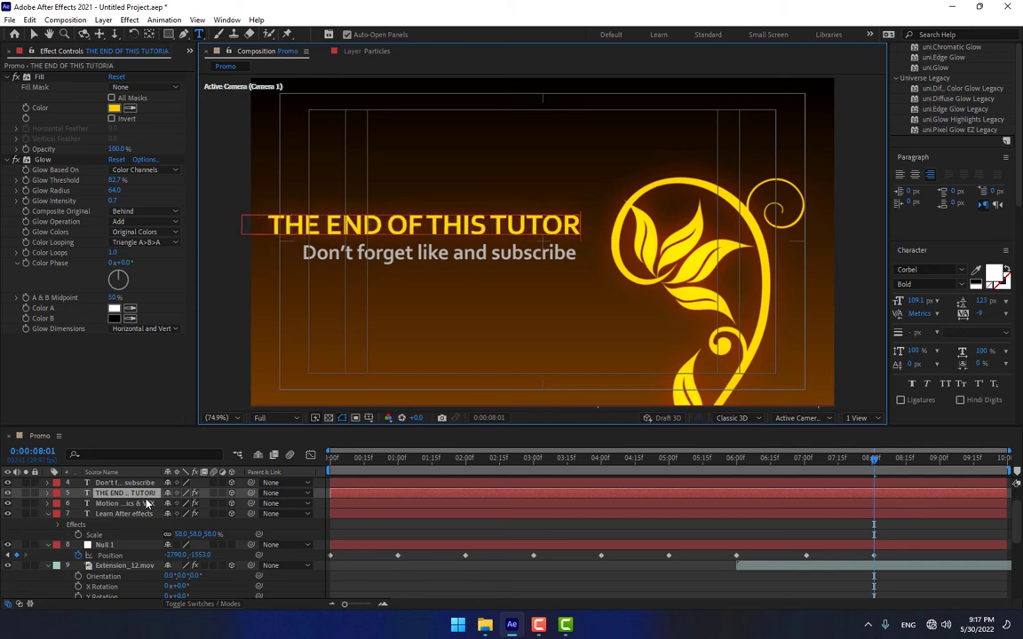
{"action": "type", "text": "IAL"}
Reduce the font size of the whole "THE END OF THIS TUTORIAL" title to 86.1 px.
{"action": "key", "text": "ctrl+a"}
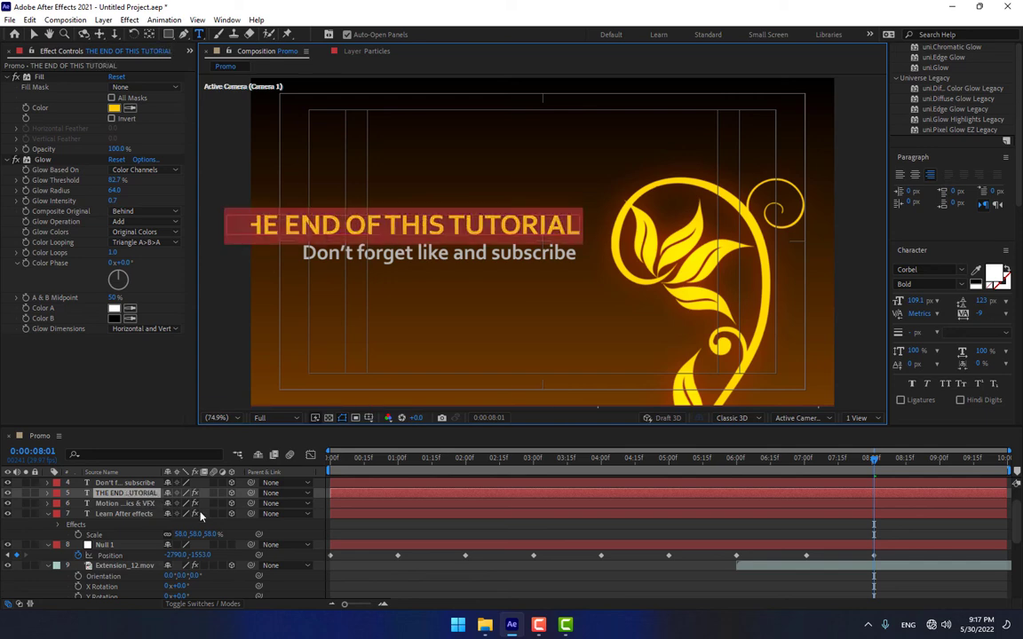
{"action": "mouse_move", "coordinate": [916, 302]}
{"action": "left_mouse_down"}
{"action": "mouse_move", "coordinate": [916, 333]}
{"action": "mouse_move", "coordinate": [908, 319]}
{"action": "left_mouse_up"}
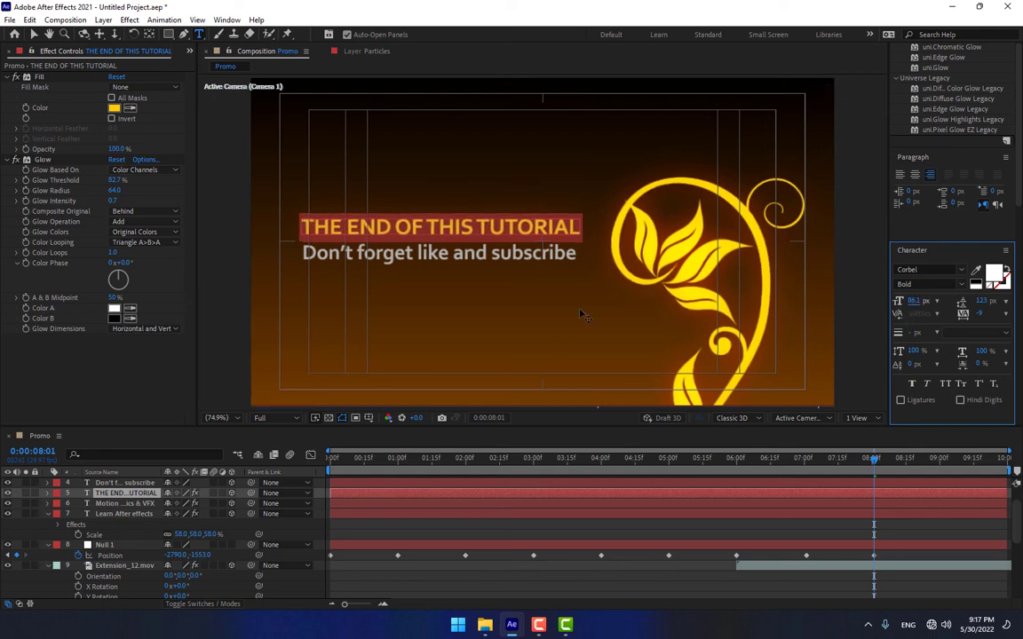
{"action": "left_click", "coordinate": [478, 534]}
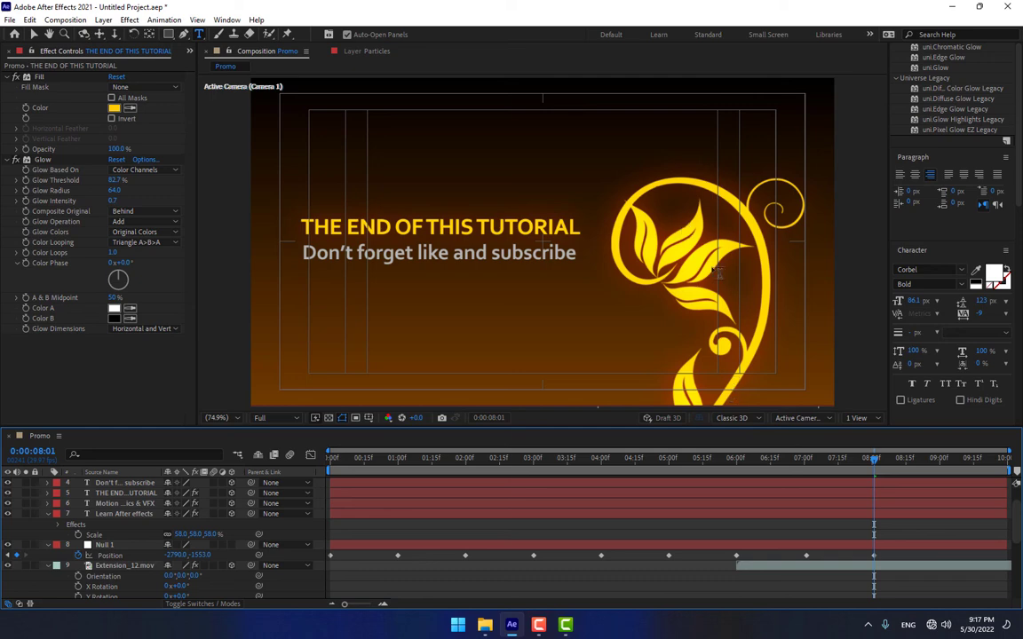
Enlarge the CC Particle World producer on the Particles layer to Radius X 11.265, Radius Y 3.205 and Radius Z 2.575.
{"action": "key", "text": "comma"}
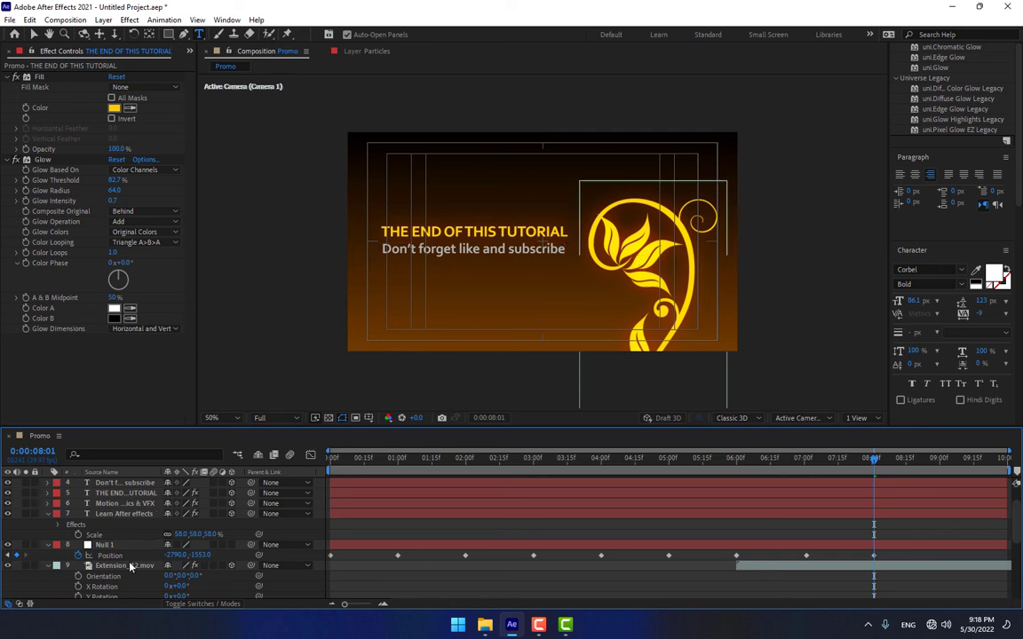
{"action": "scroll", "coordinate": [115, 543], "scroll_direction": "down", "scroll_amount": 5}
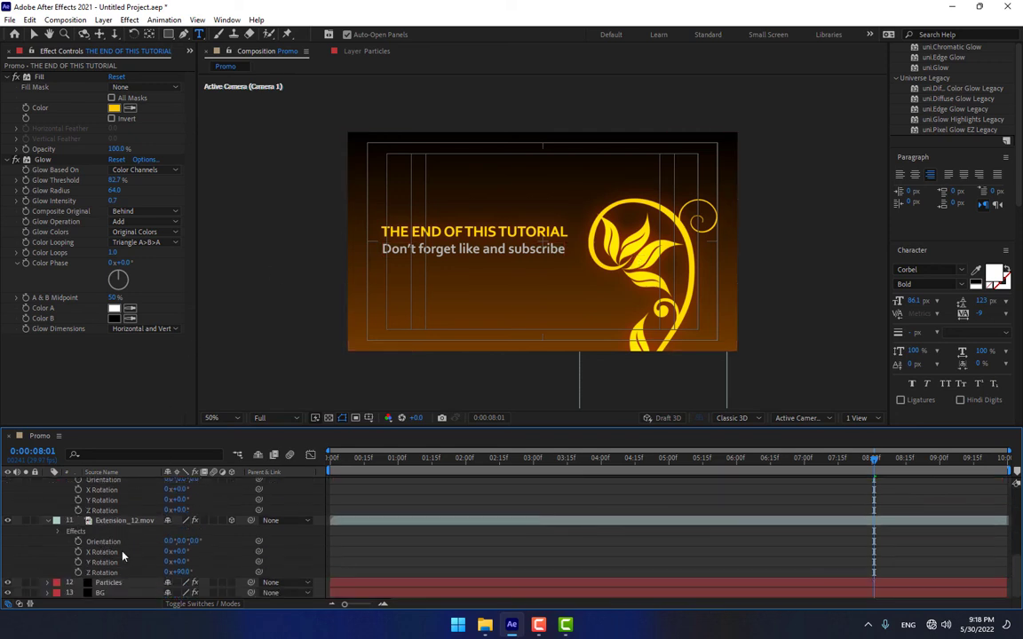
{"action": "left_click", "coordinate": [108, 583]}
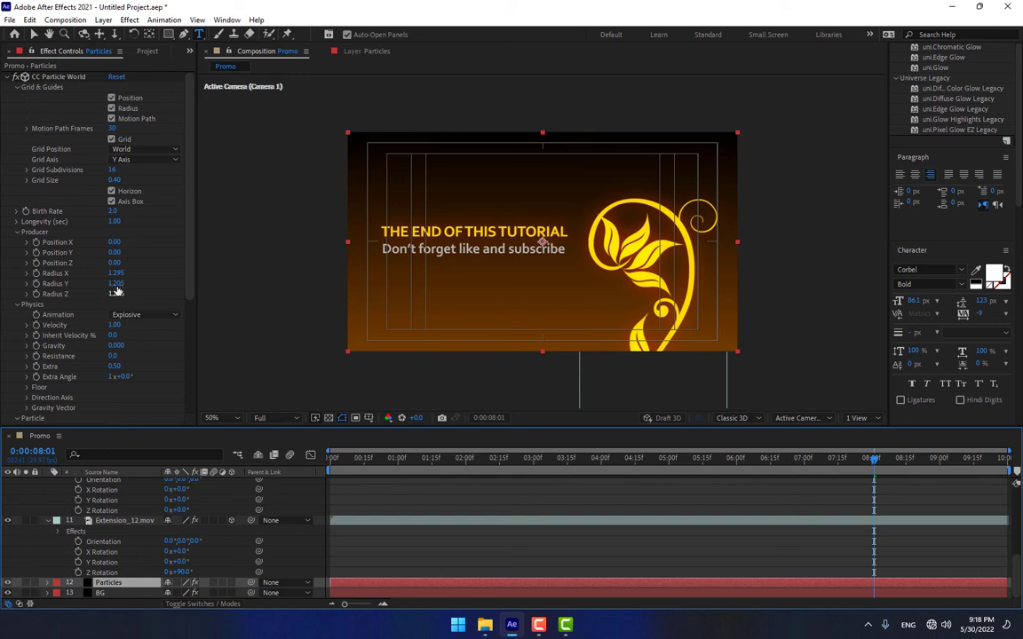
{"action": "left_click_drag", "start_coordinate": [121, 277], "coordinate": [178, 273]}
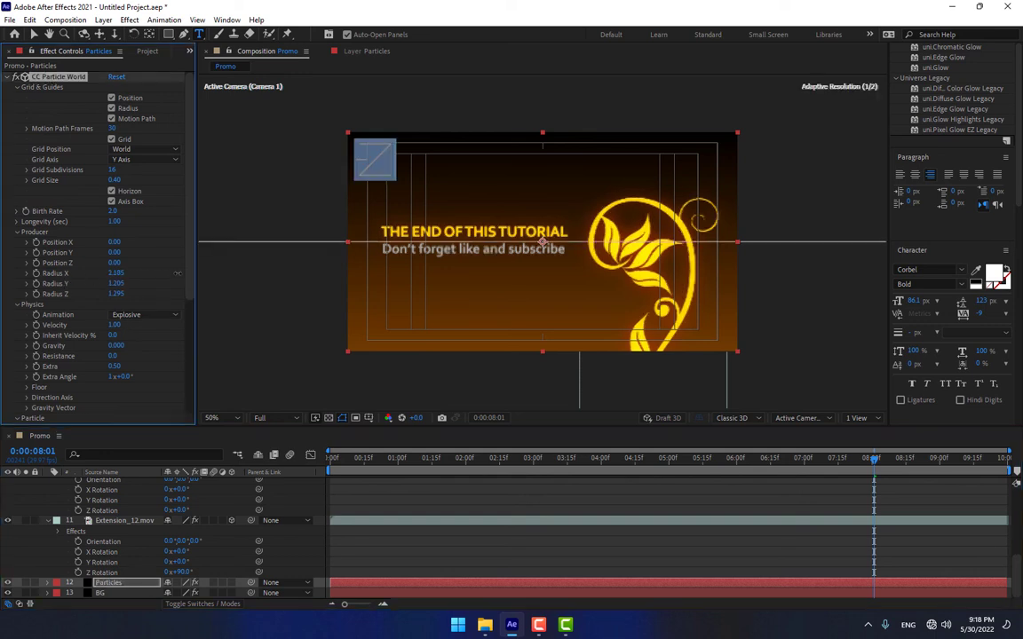
{"action": "left_click_drag", "start_coordinate": [268, 270], "coordinate": [279, 269]}
{"action": "left_click_drag", "start_coordinate": [380, 268], "coordinate": [496, 268]}
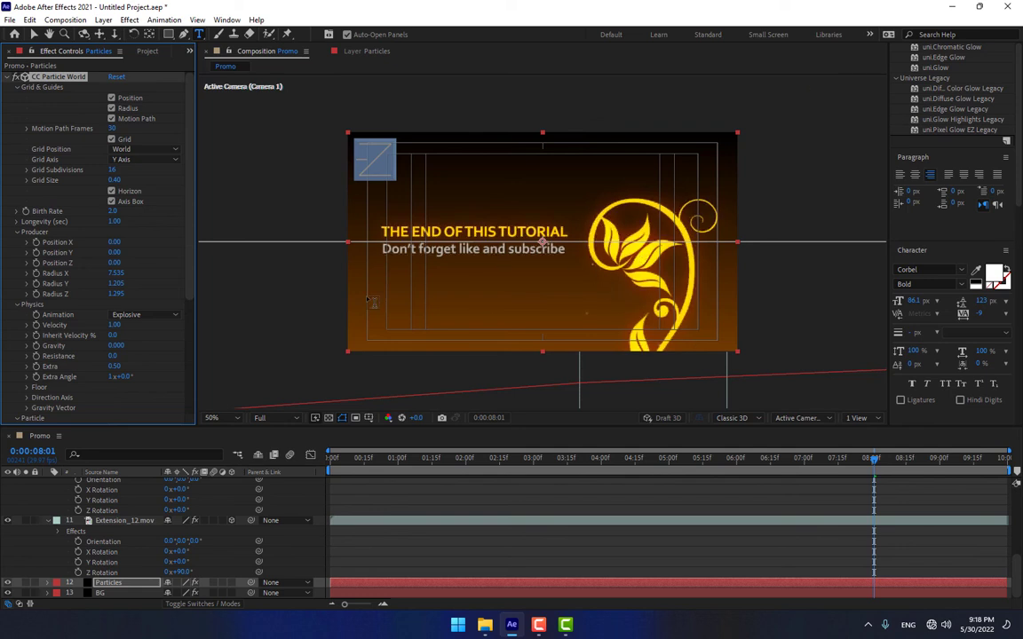
{"action": "left_click_drag", "start_coordinate": [118, 276], "coordinate": [231, 277]}
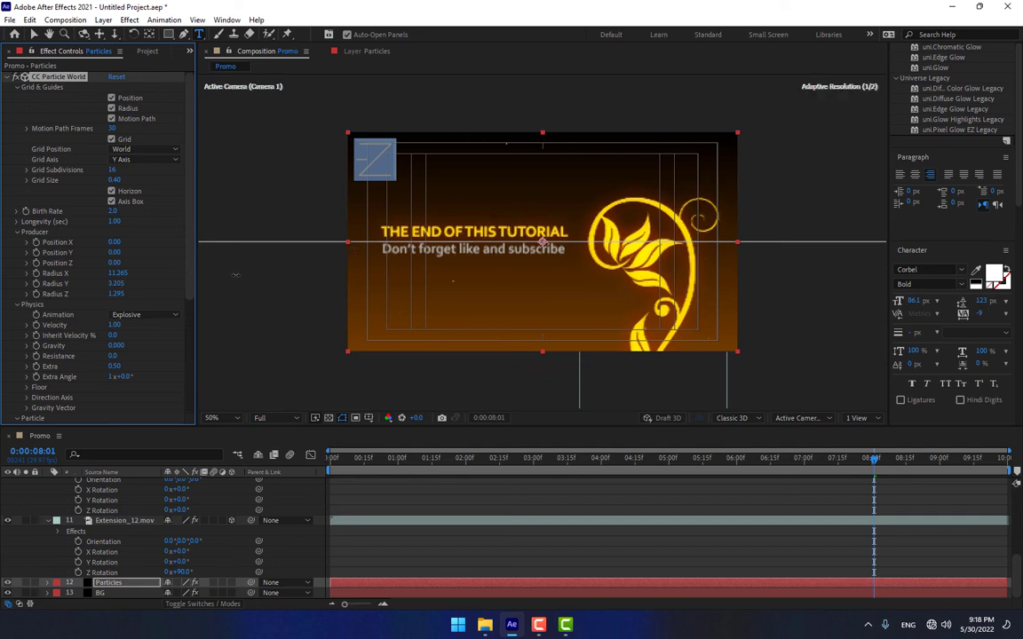
{"action": "left_click_drag", "start_coordinate": [148, 289], "coordinate": [168, 295]}
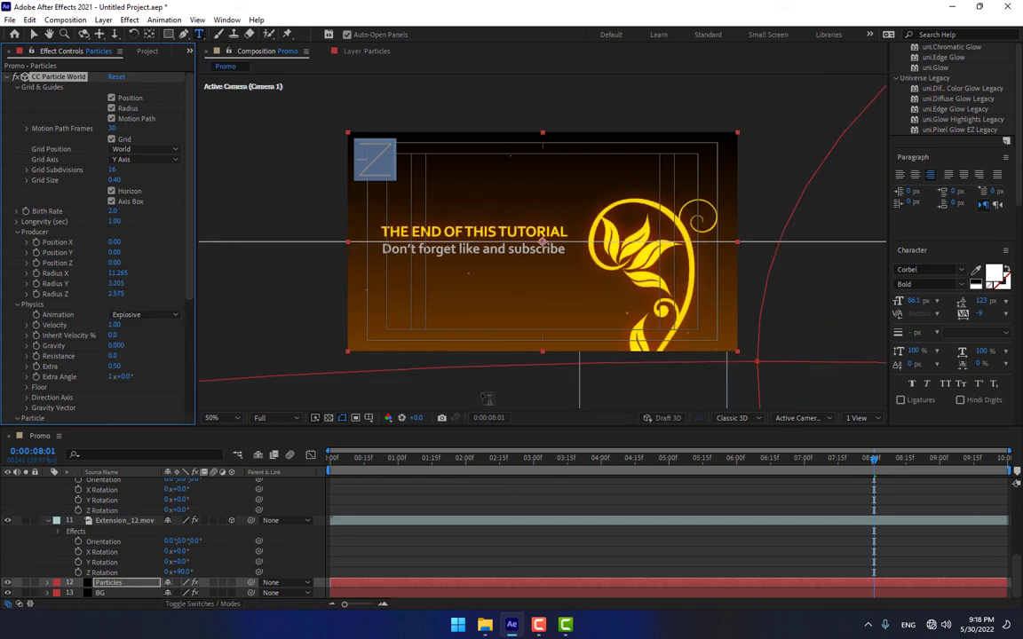
Return to the composition's start, collapse all layers' properties and enable motion blur for the layers and the composition.
{"action": "left_click", "coordinate": [330, 470]}
{"action": "left_click", "coordinate": [124, 521]}
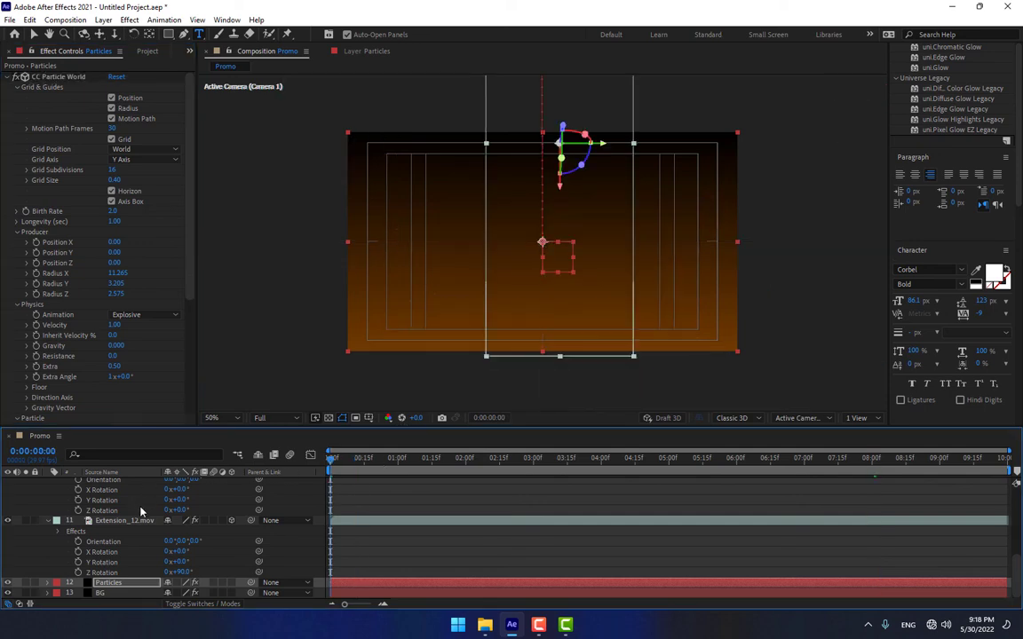
{"action": "left_click", "coordinate": [48, 521]}
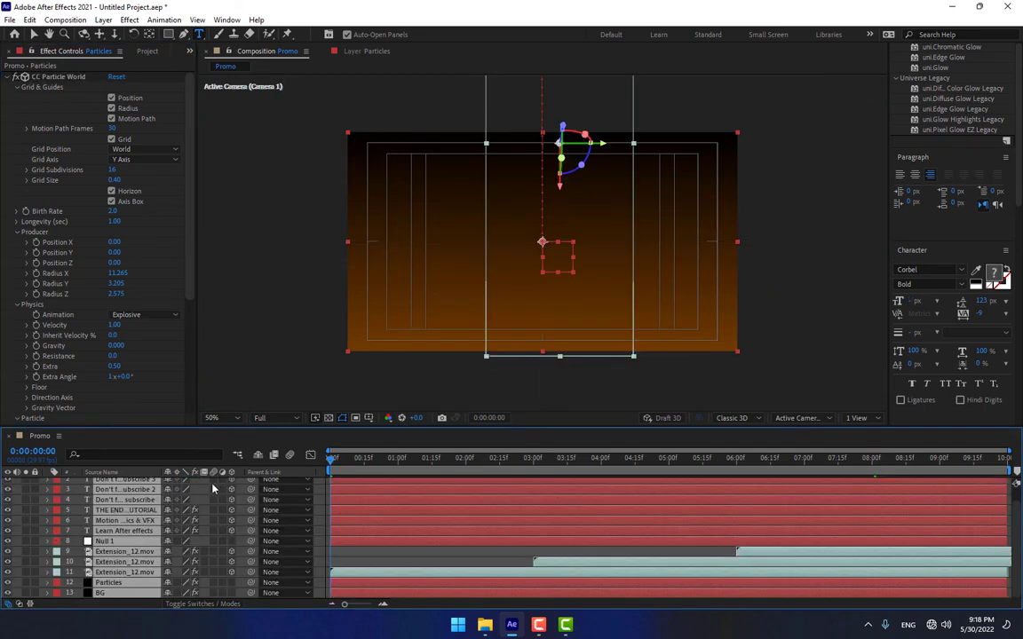
{"action": "left_click", "coordinate": [363, 561]}
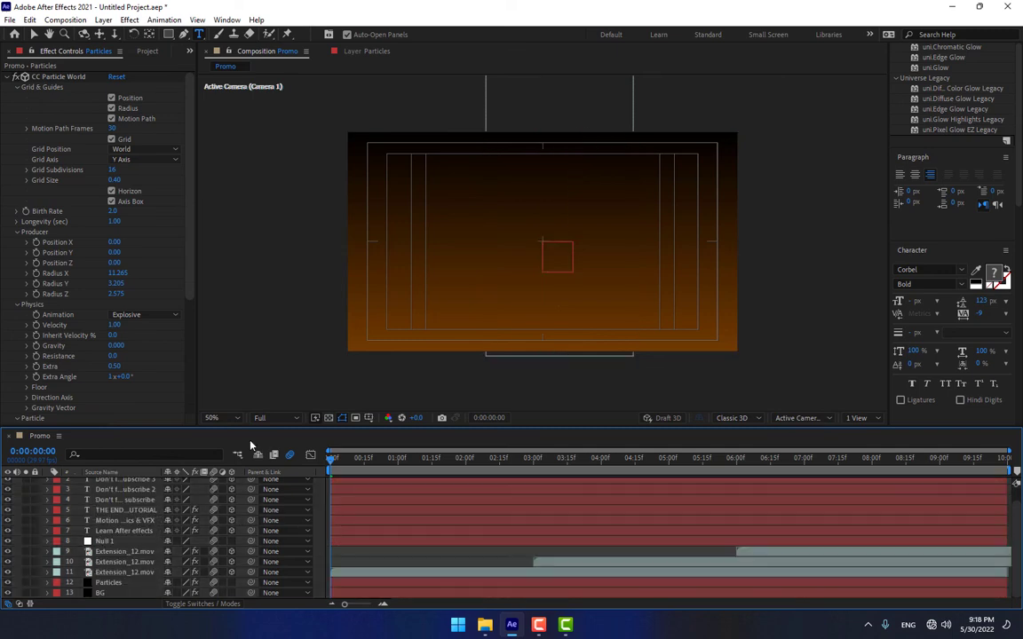
Fit the composition in the viewer and preview the work area from its start.
{"action": "left_click", "coordinate": [212, 418]}
{"action": "left_click", "coordinate": [228, 187]}
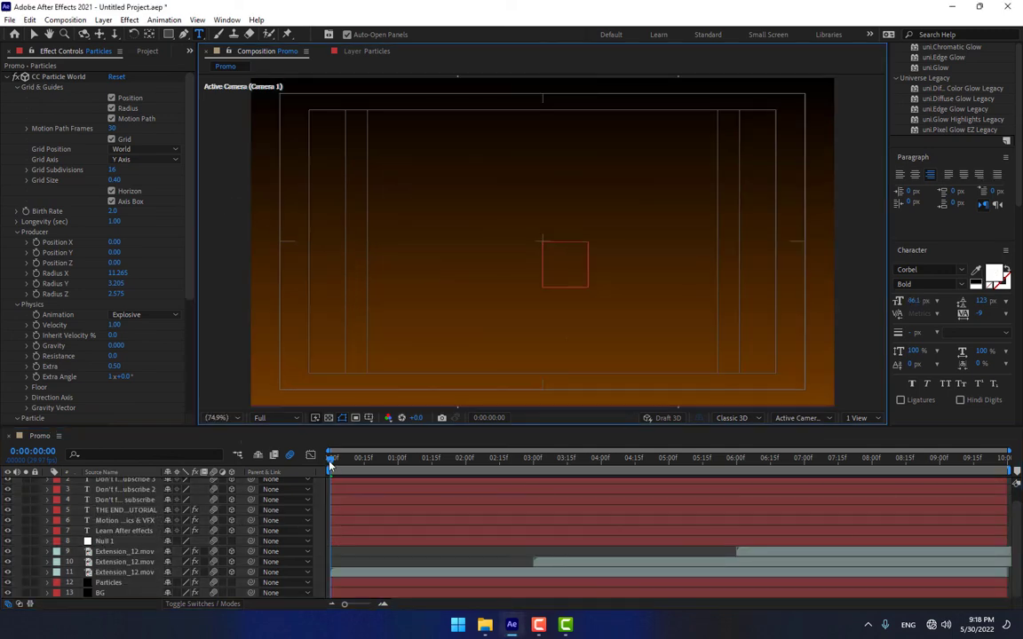
{"action": "left_click", "coordinate": [331, 463]}
{"action": "scroll", "coordinate": [902, 242], "scroll_direction": "up", "scroll_amount": 5}
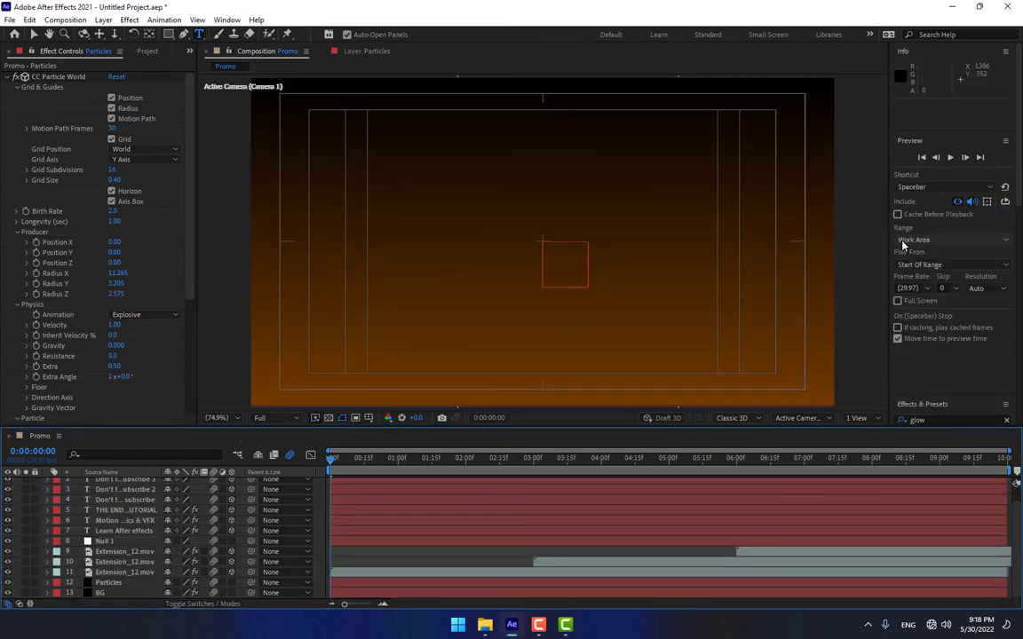
{"action": "left_click", "coordinate": [951, 158]}
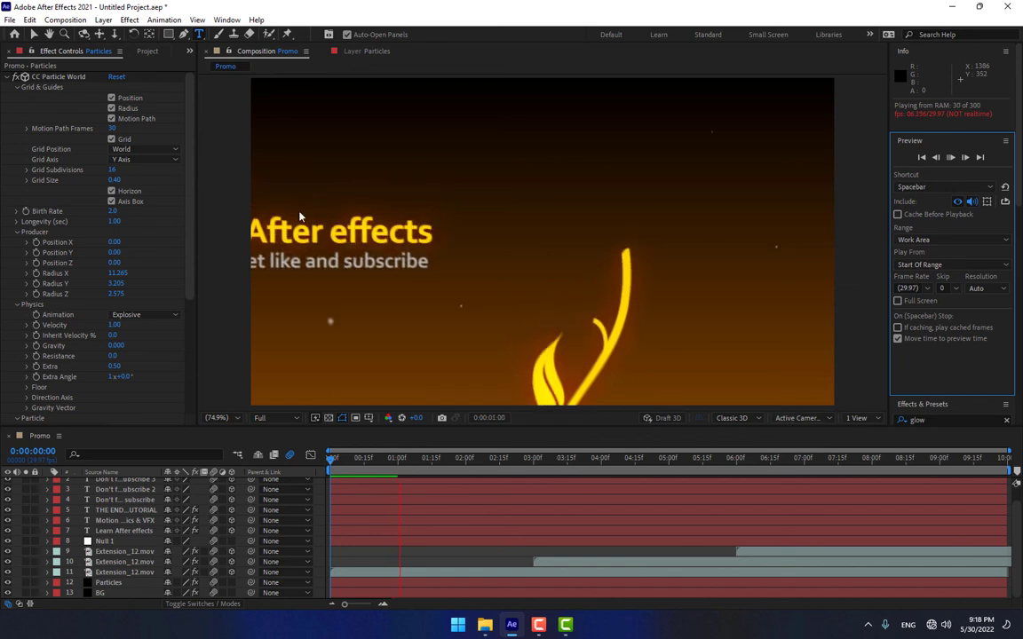
Set the particles' Birth Rate to 20 and play back the promo from the beginning.
{"action": "left_click", "coordinate": [115, 211]}
{"action": "type", "text": "2"}
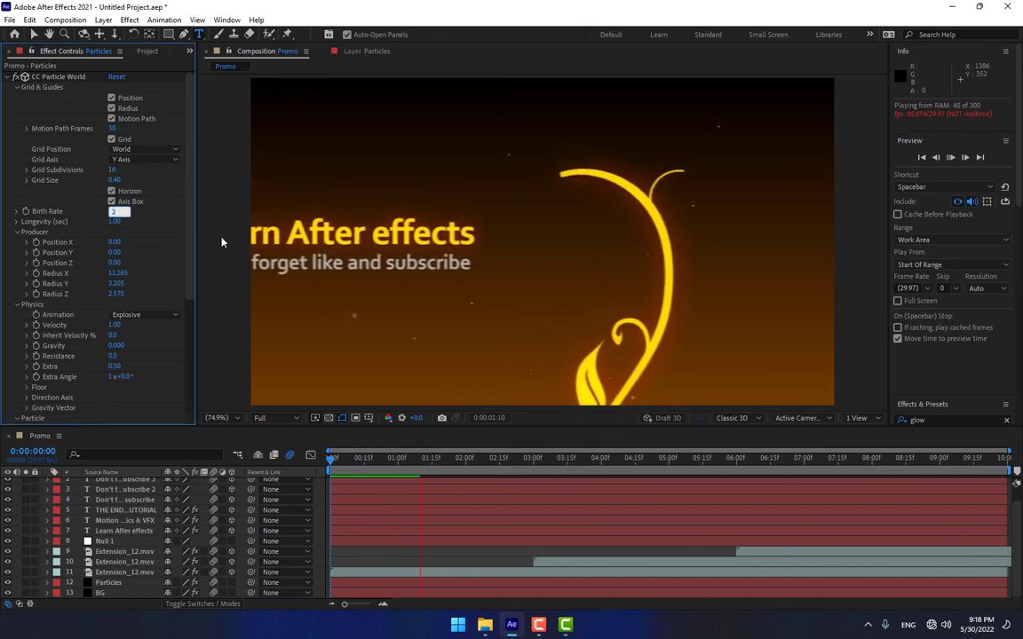
{"action": "type", "text": "0"}
{"action": "key", "text": "Return"}
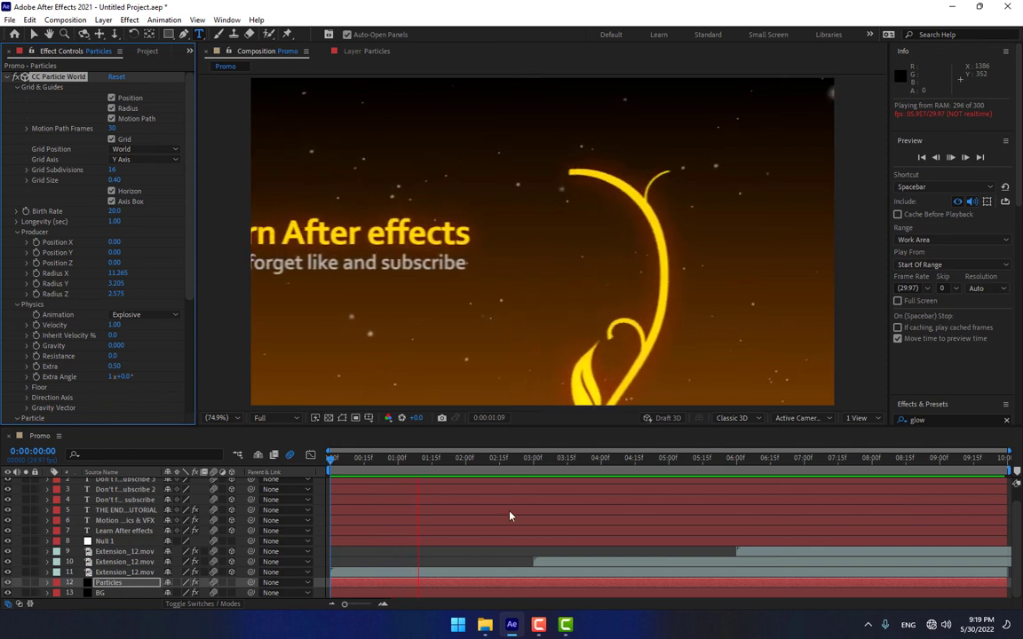
{"action": "left_click_drag", "start_coordinate": [426, 460], "coordinate": [621, 432]}
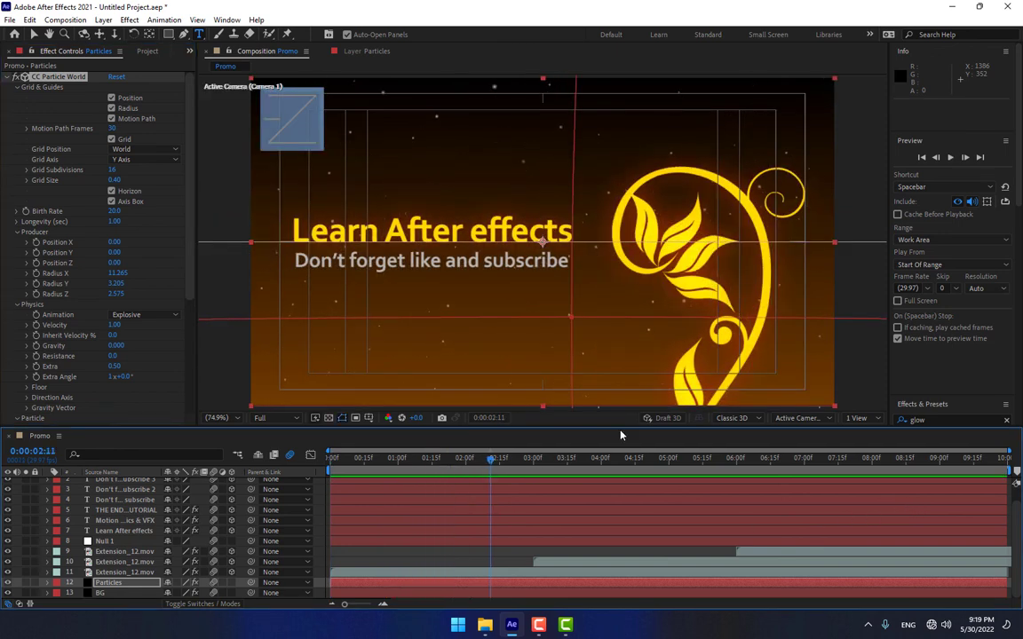
{"action": "left_click", "coordinate": [950, 157]}
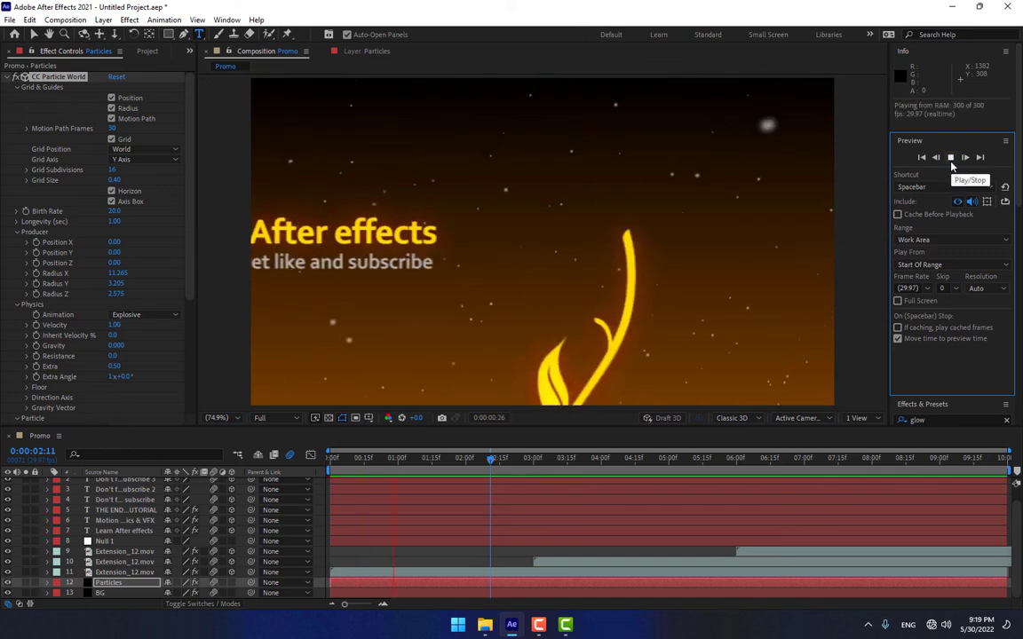